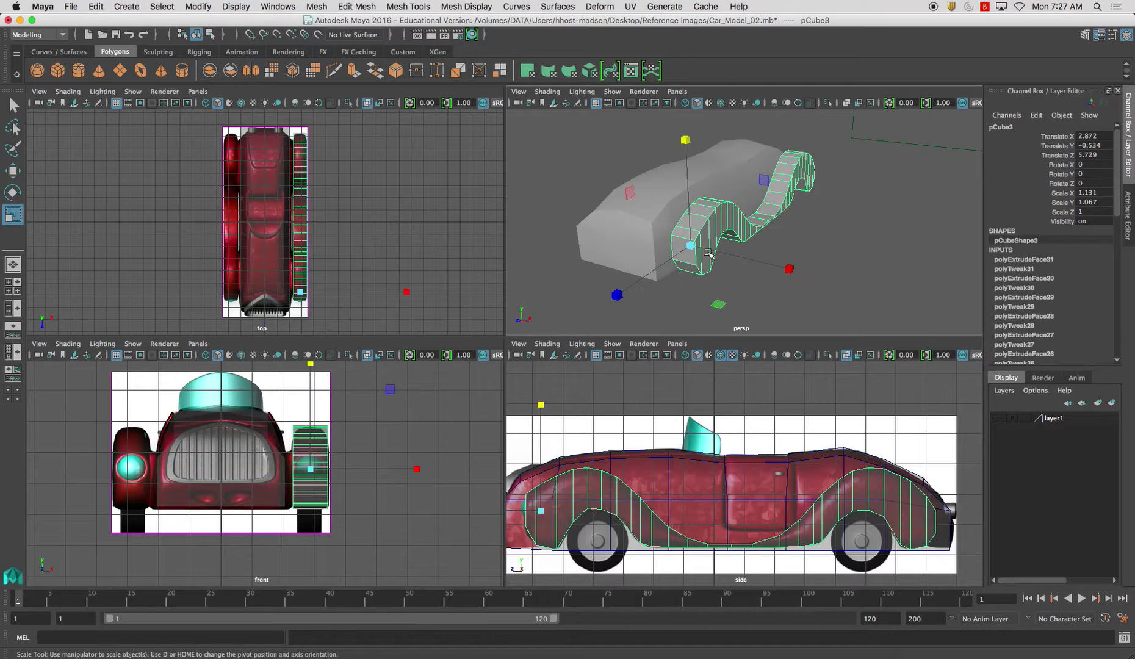
left_click_drag(813, 212, 772, 270, "alt")
left_click(767, 267)
left_click(742, 247)
right_click_drag(743, 246, 702, 261)
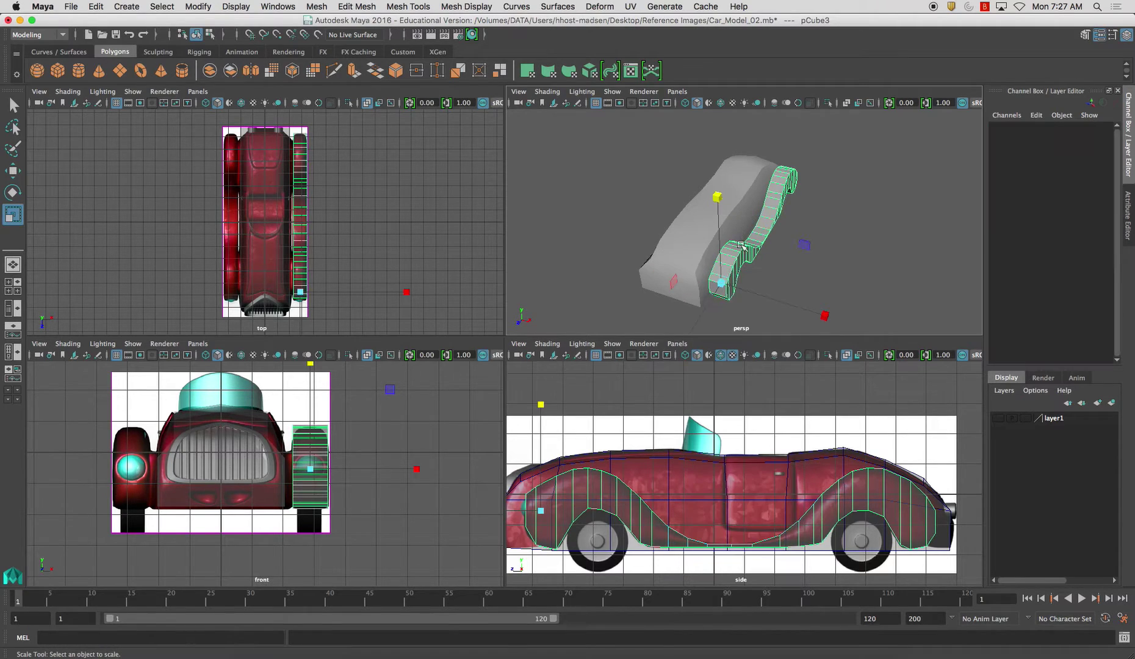
left_click(724, 275)
double_click(726, 273)
left_click_drag(726, 273, 730, 235, "alt")
right_click(733, 253)
right_click_drag(735, 255, 790, 238)
left_click_drag(794, 258, 750, 273, "alt")
left_click(725, 251)
left_click_drag(699, 195, 678, 192, "alt")
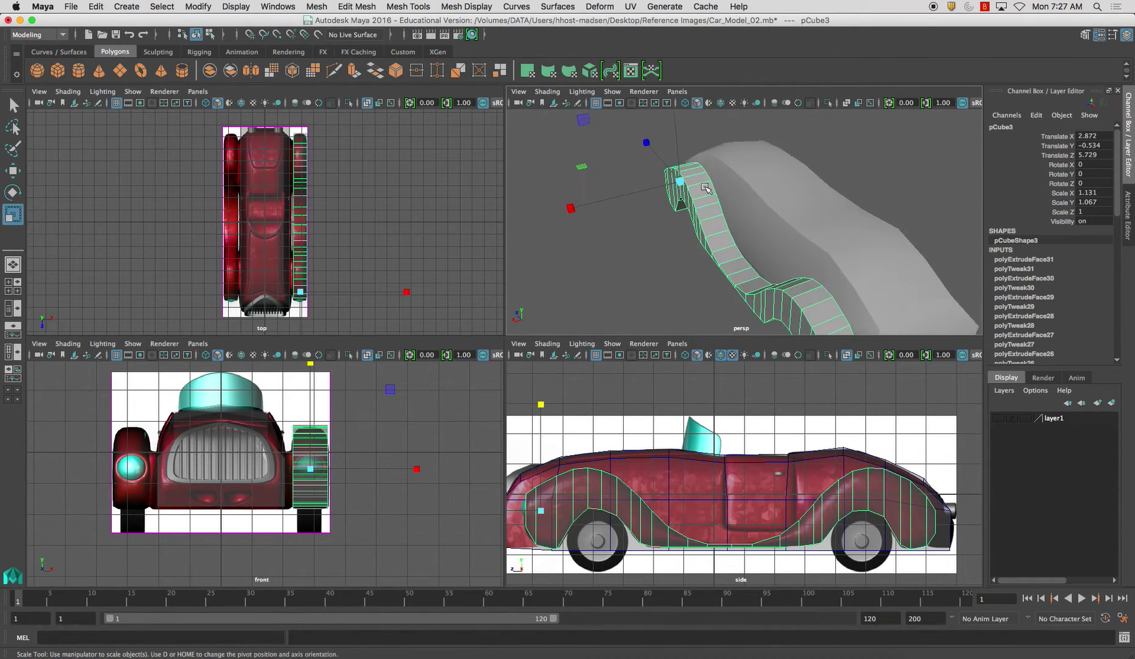
- Switch the fender to edge selection and select the lengthwise edge loop along its inner upper border
right_click_drag(705, 199, 703, 172)
left_click(647, 252)
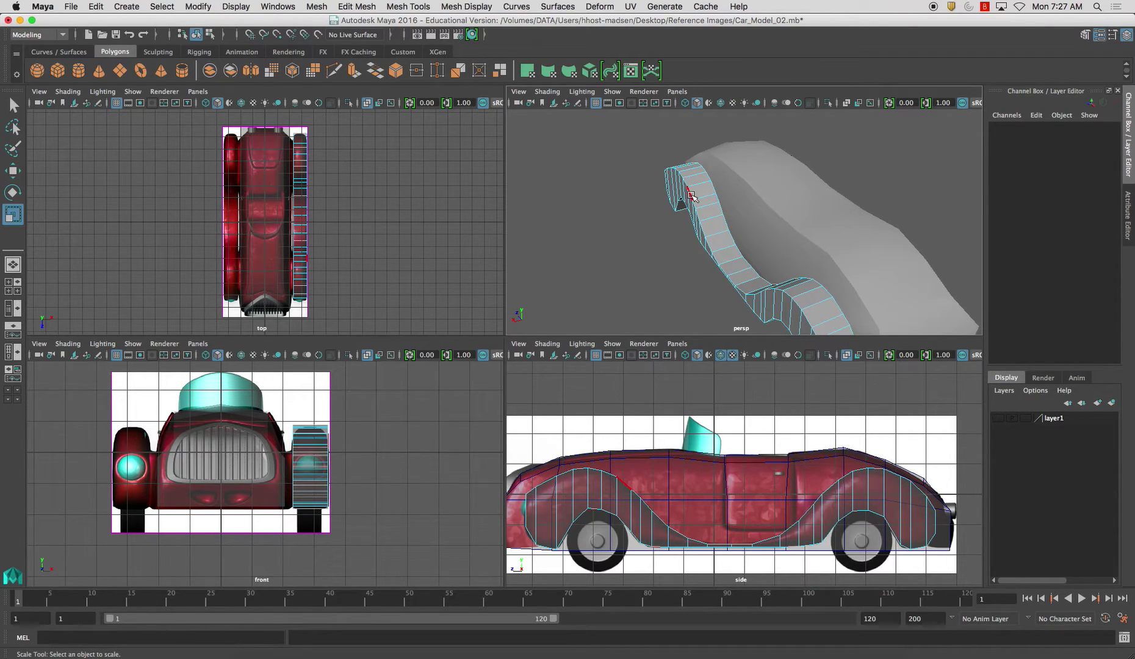
left_click(691, 195)
left_click_drag(635, 221, 694, 266, "alt")
left_click_drag(838, 240, 729, 262, "alt")
left_click(673, 244)
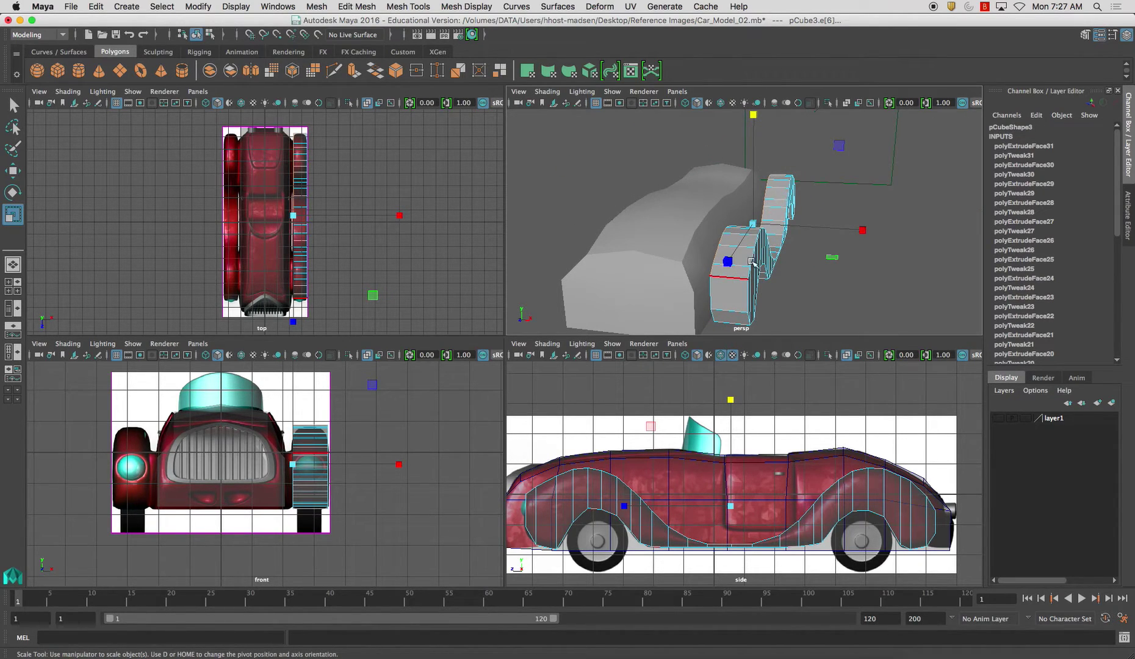
left_click_drag(748, 251, 615, 231, "alt")
left_click_drag(720, 251, 594, 271, "alt")
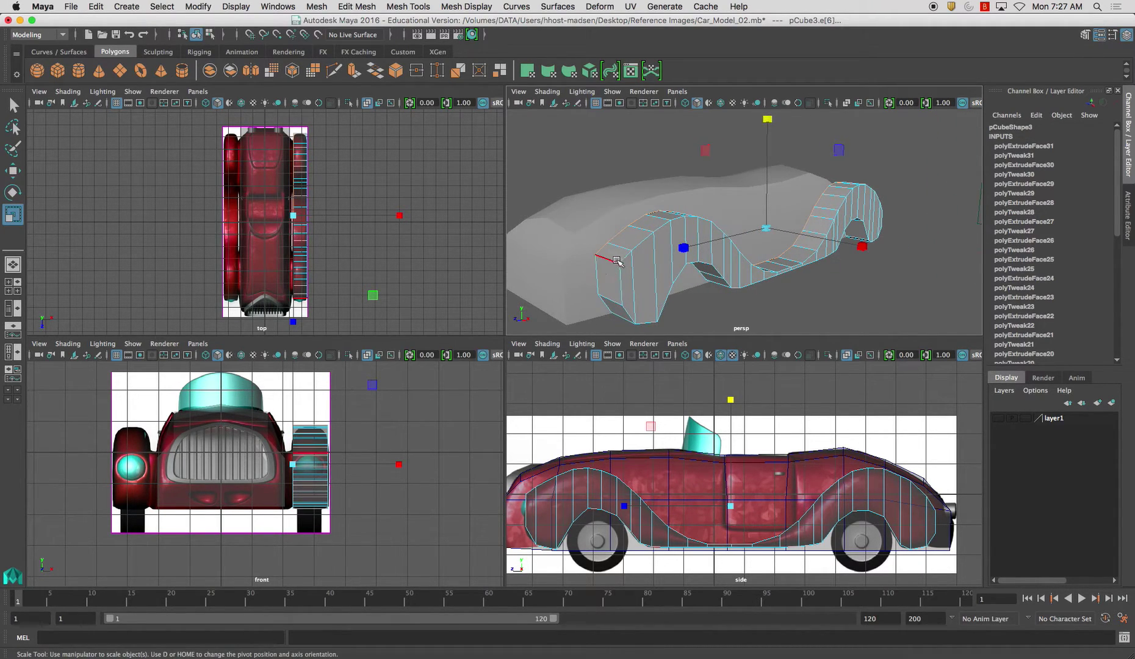
- Select the edge loop along the fender's outer lower border and try adding the front vertical edge to the selection
left_click(621, 280)
left_click(608, 259, "shift")
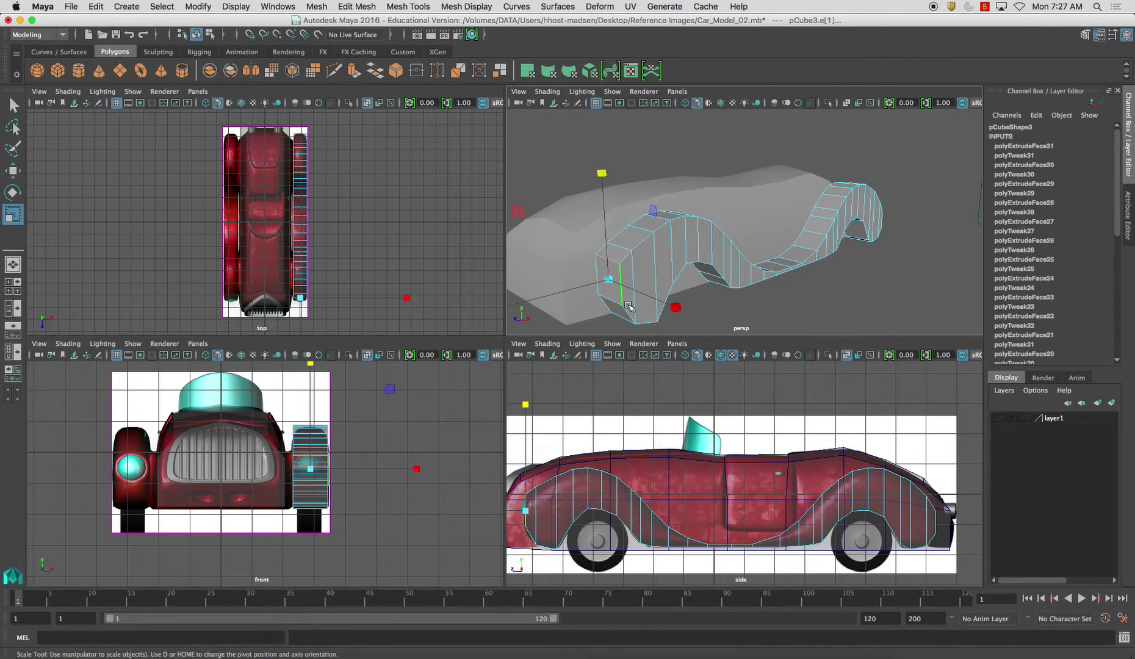
double_click(649, 321)
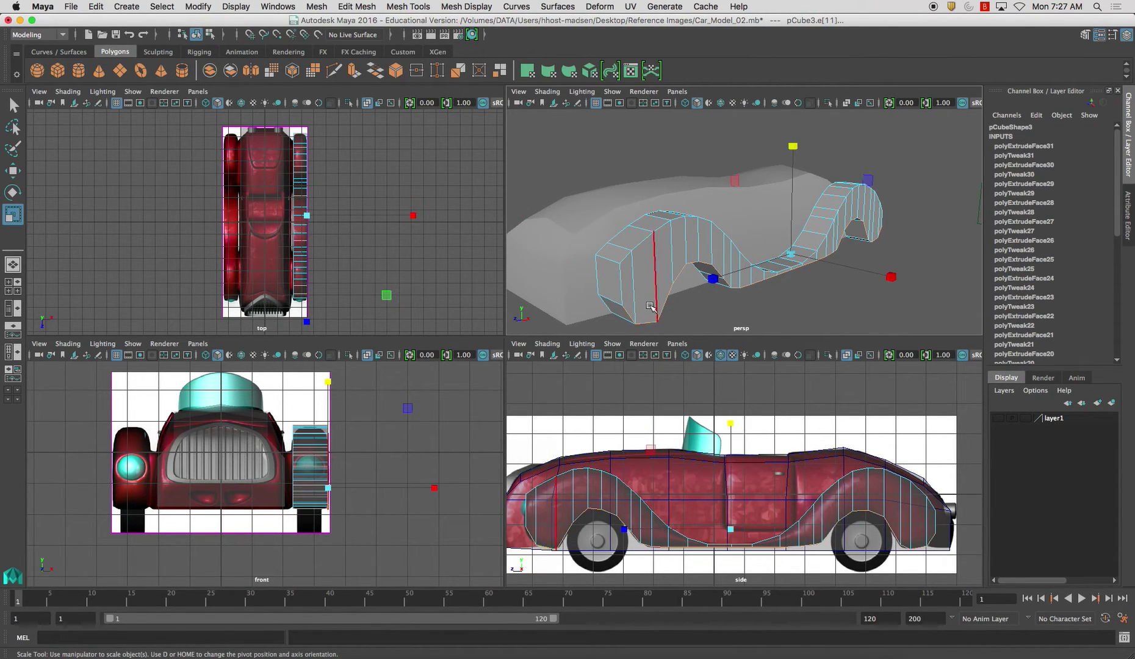
left_click_drag(757, 270, 671, 276, "alt")
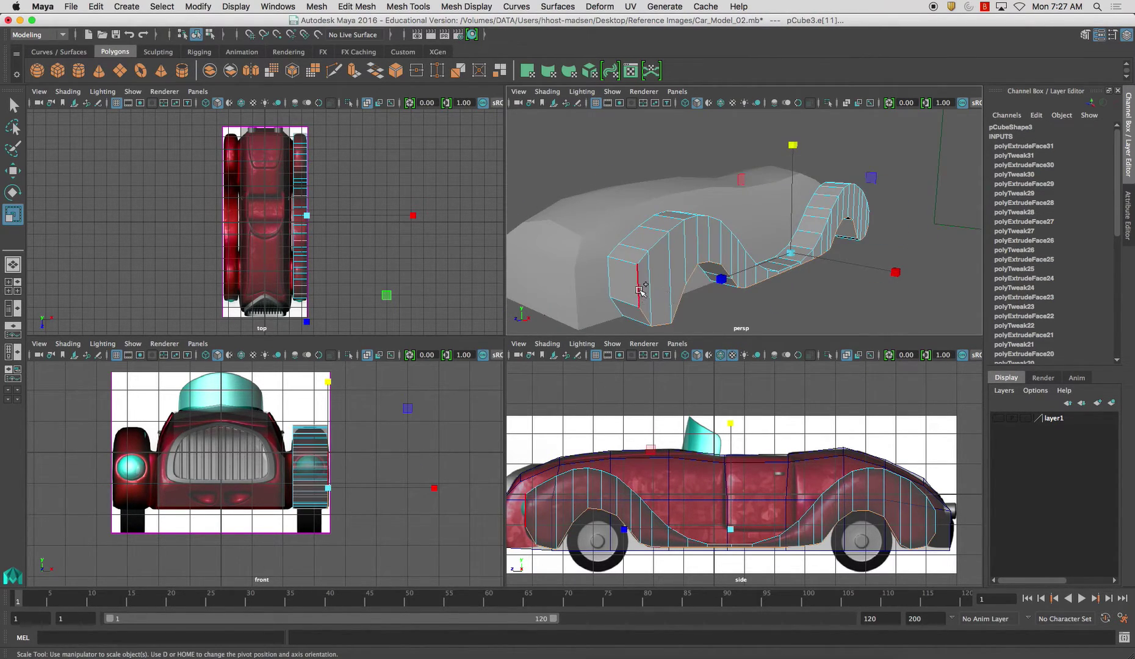
left_click(640, 293, "shift")
left_click(641, 291, "shift")
- Return the fender to object mode, deselect it and enlarge the perspective view to fill the workspace
left_click_drag(659, 288, 596, 246, "alt")
right_click_drag(588, 239, 611, 231)
left_click_drag(608, 232, 714, 255, "alt")
right_click_drag(747, 220, 718, 215, "alt")
left_click_drag(717, 215, 766, 256, "alt")
left_click(823, 253)
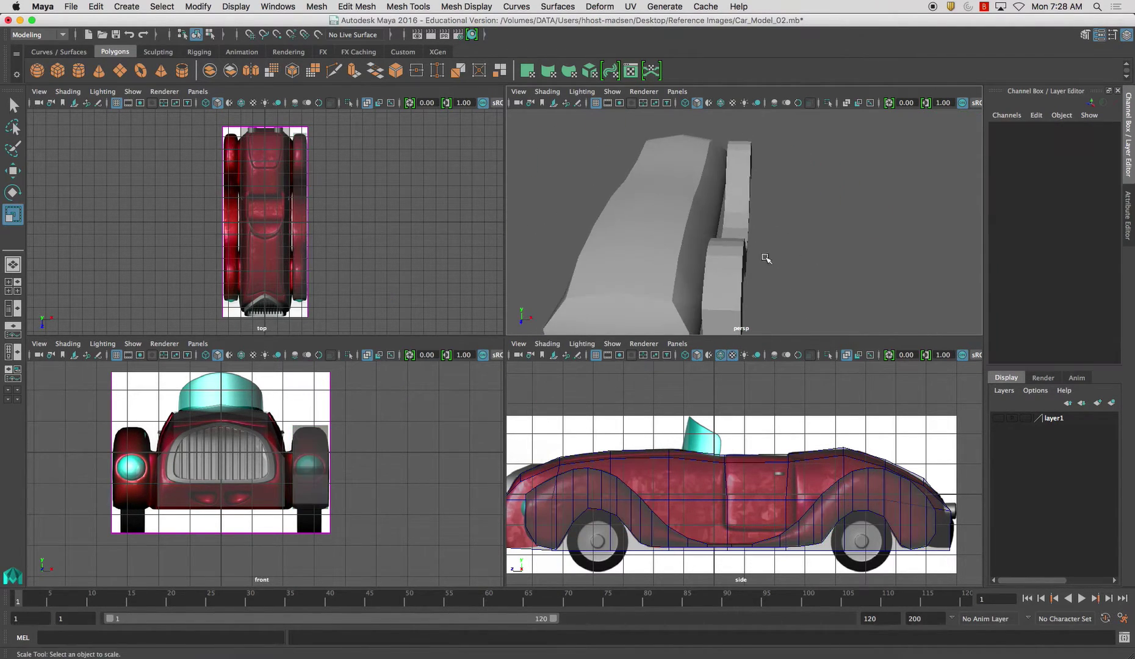
right_click_drag(765, 256, 748, 243, "alt")
left_click_drag(748, 243, 657, 262, "alt")
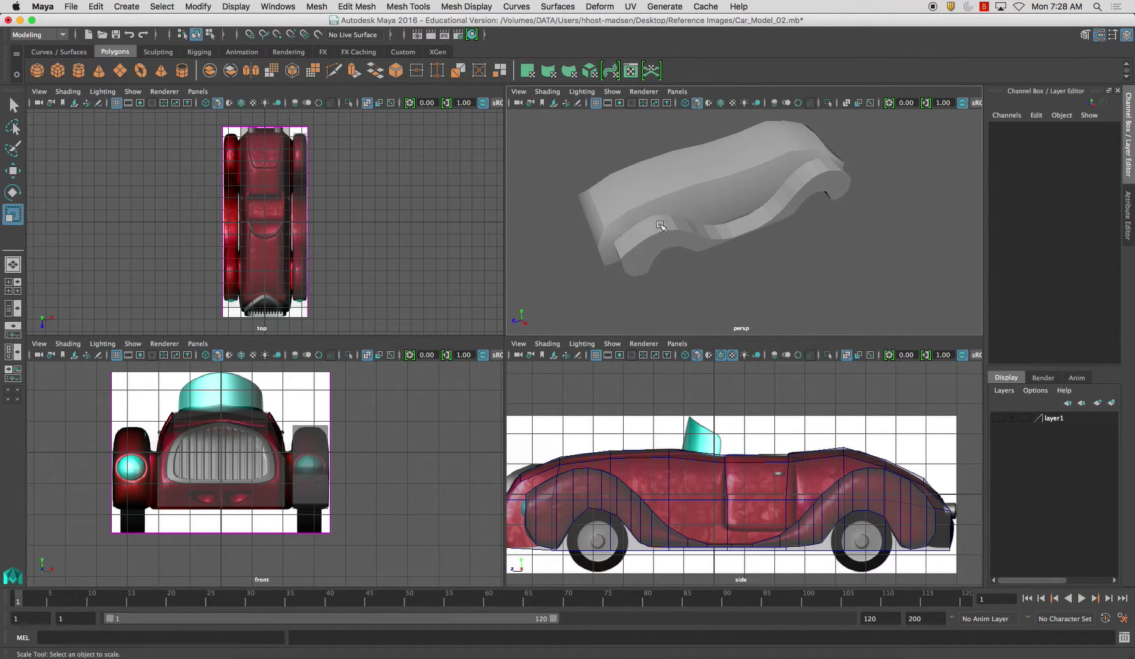
left_click_drag(648, 238, 609, 259, "alt")
key("space")
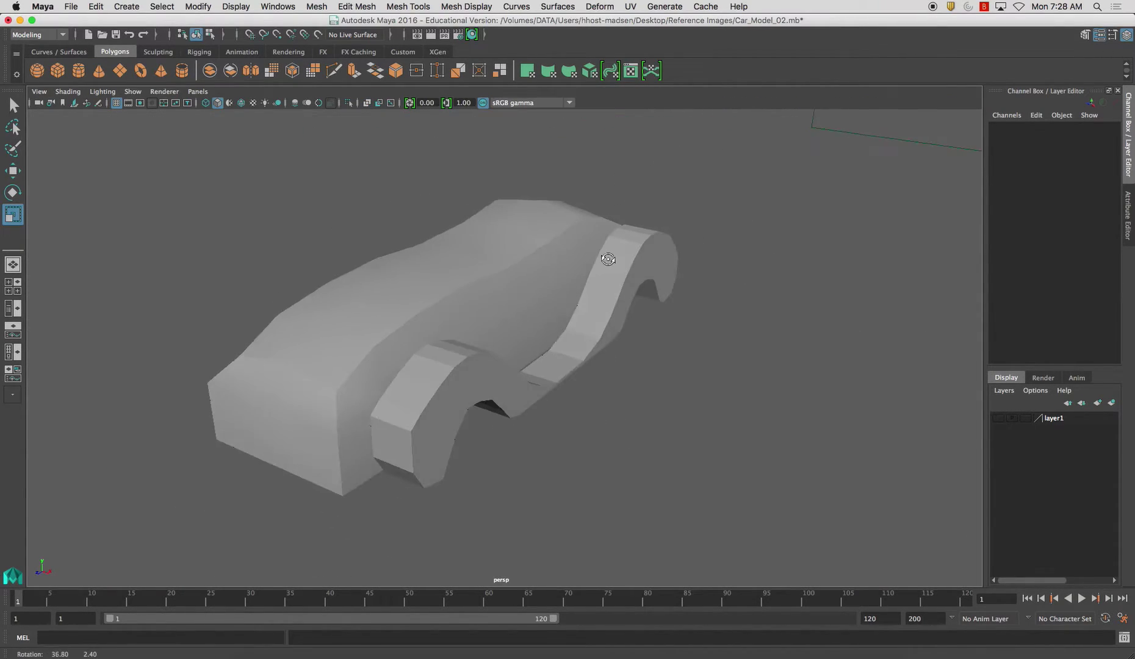
- Select the fender's crosswise edges and apply Soften Edge to them
left_click(612, 264)
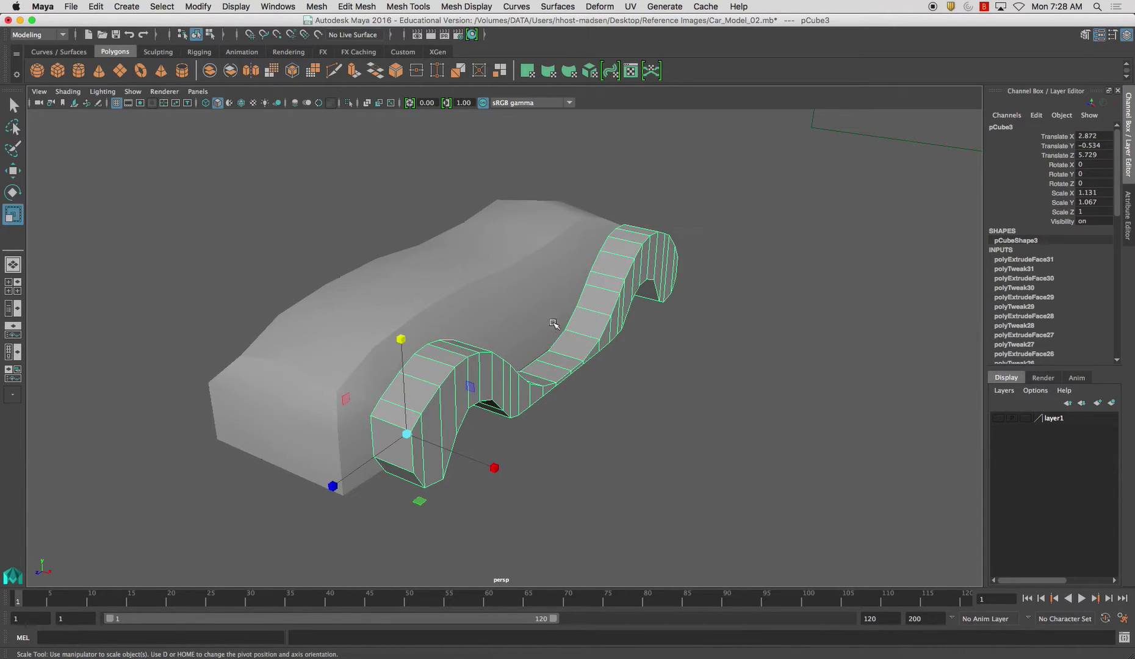
middle_click_drag(552, 324, 611, 319, "alt")
right_click(644, 312)
right_click_drag(643, 312, 642, 280)
left_click(615, 333)
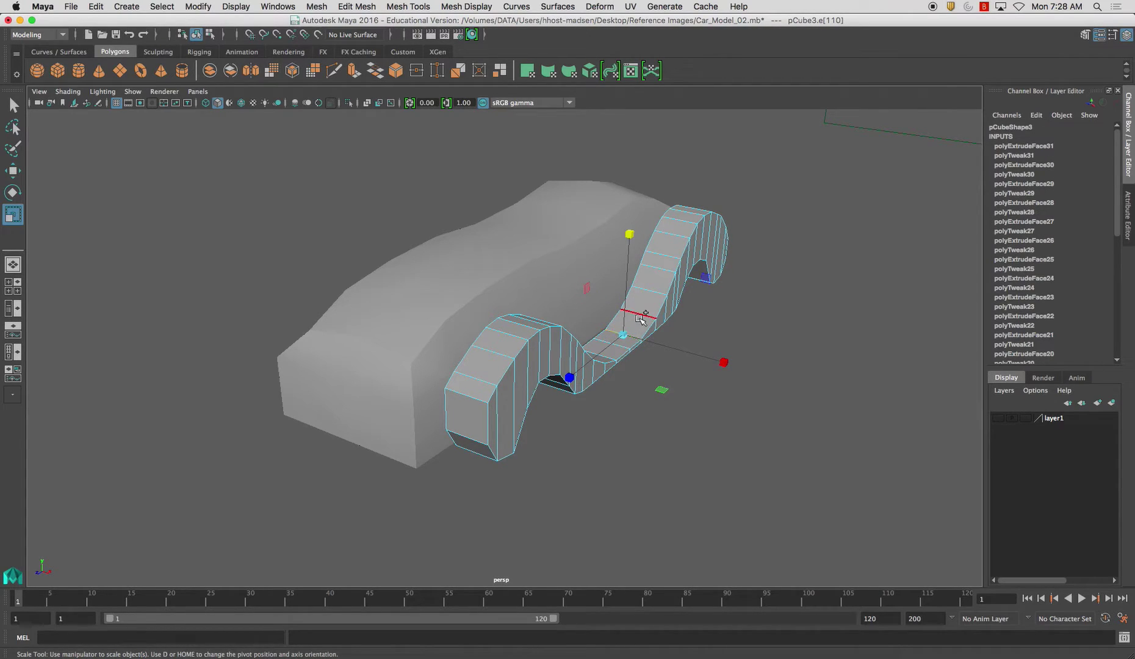
double_click(639, 320)
left_click_drag(642, 311, 602, 421, "alt")
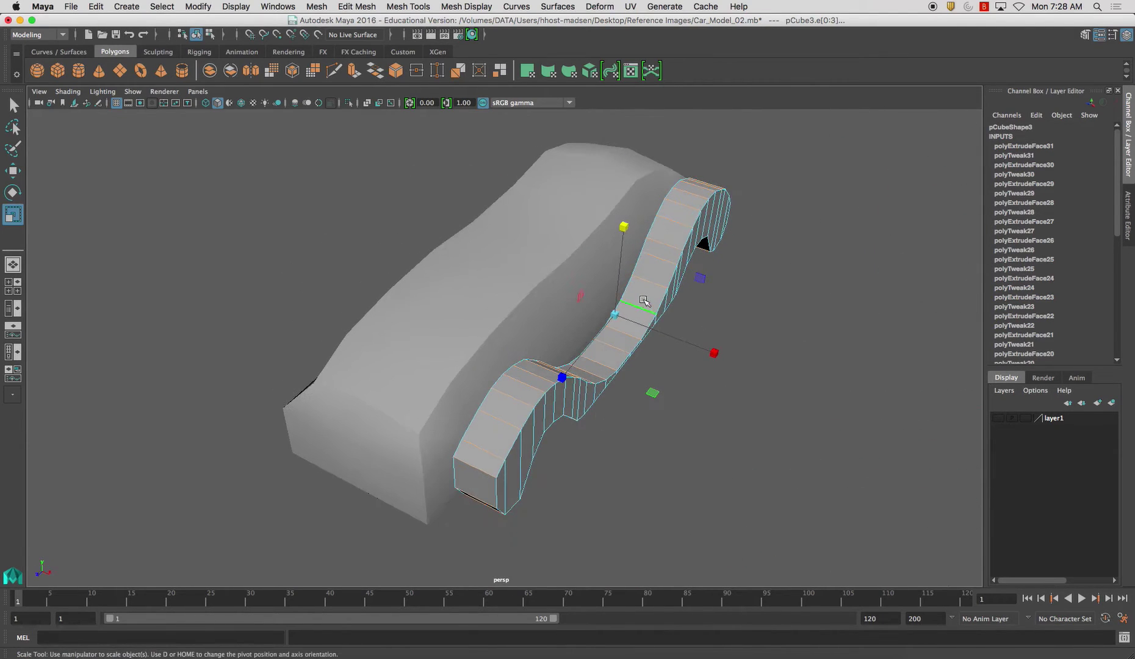
right_click_drag(644, 300, 723, 302, "shift")
key("w")
left_click(737, 323)
- Examine the shading of the softened fender from several angles
left_click_drag(725, 333, 768, 328, "alt")
left_click_drag(697, 411, 743, 357, "alt")
right_click_drag(743, 357, 656, 353, "alt")
key("f")
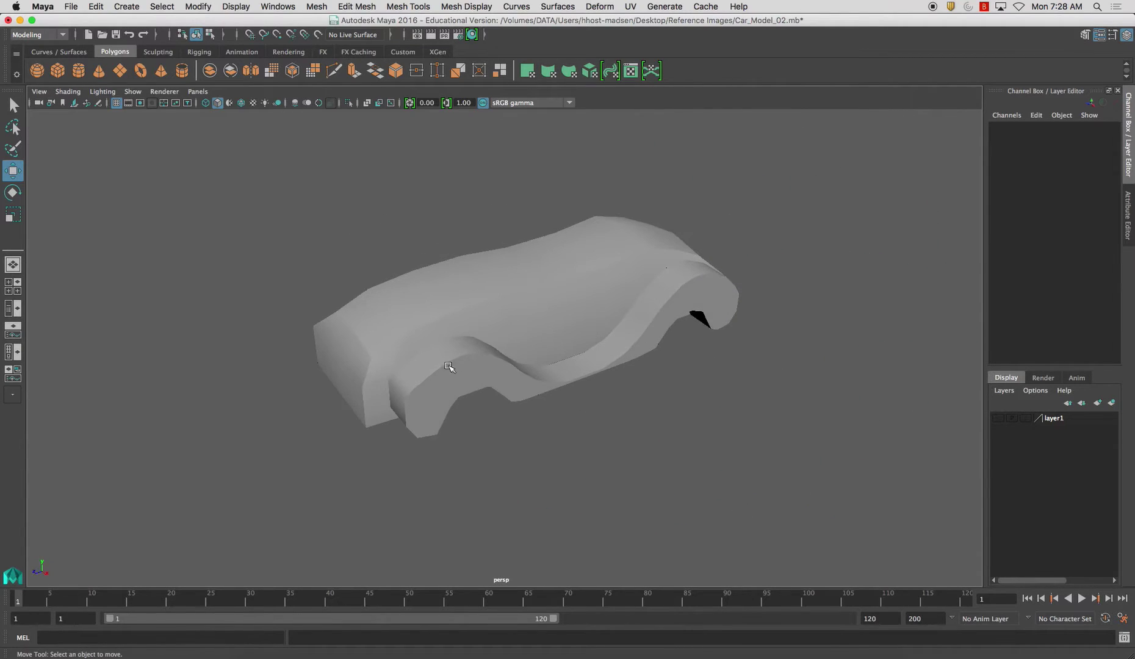
left_click_drag(458, 383, 573, 365, "alt")
left_click(564, 332)
left_click(654, 405)
right_click_drag(573, 365, 561, 342, "alt")
left_click_drag(561, 341, 533, 381, "alt")
- Insert a lengthwise edge loop halfway up the fender's sides with the Multi-Cut tool, discarding the stray cut point
left_click(528, 372)
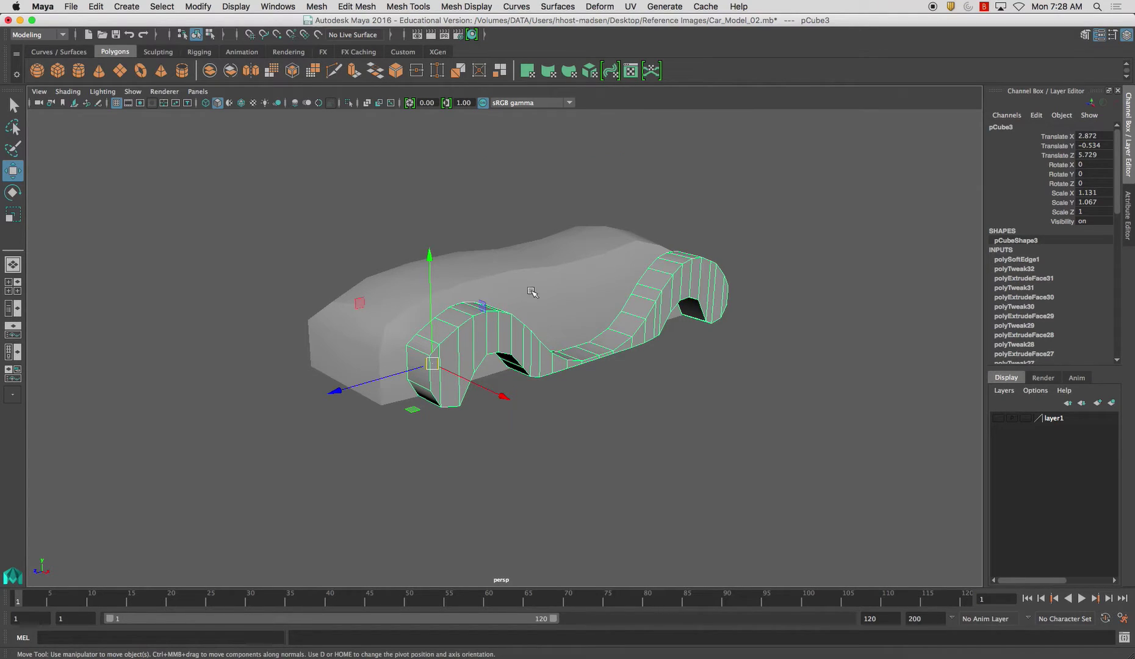
left_click(333, 72)
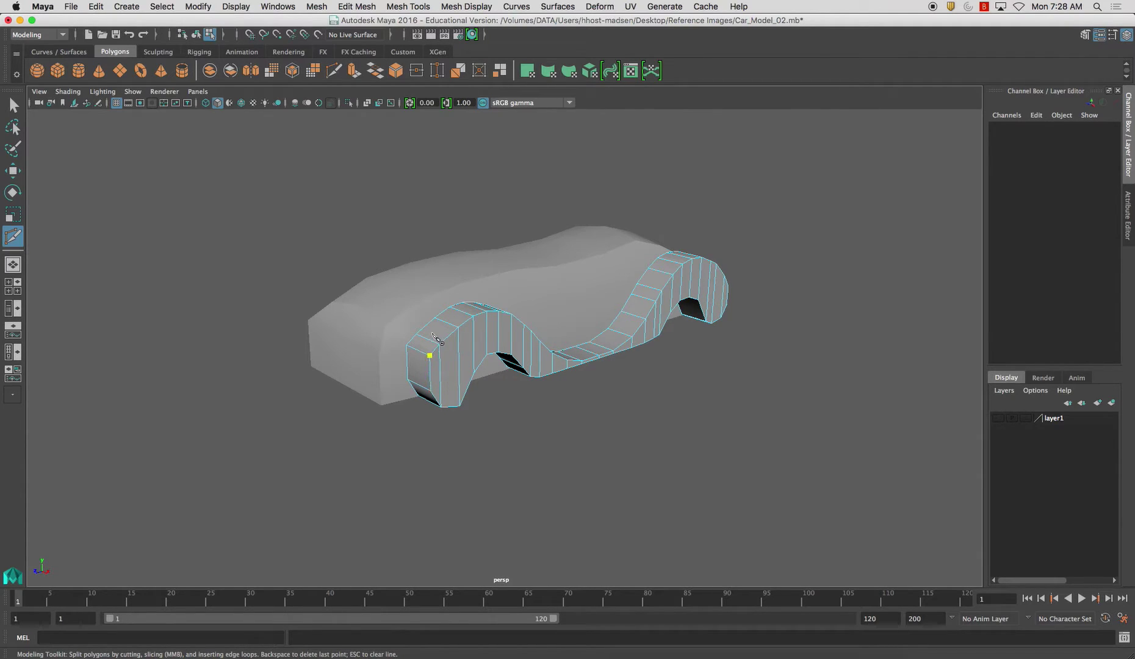
left_click(458, 365)
middle_click_drag(528, 351, 558, 389, "alt")
right_click_drag(558, 389, 482, 364, "alt")
left_click_drag(487, 369, 450, 384, "alt")
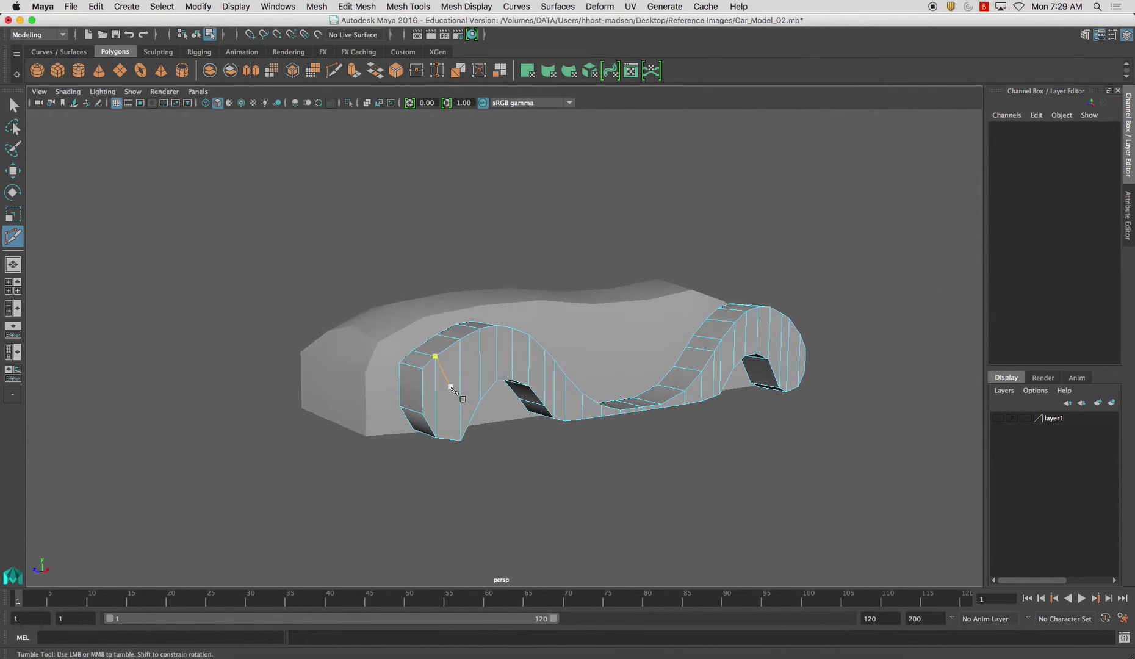
left_click(432, 394, "ctrl")
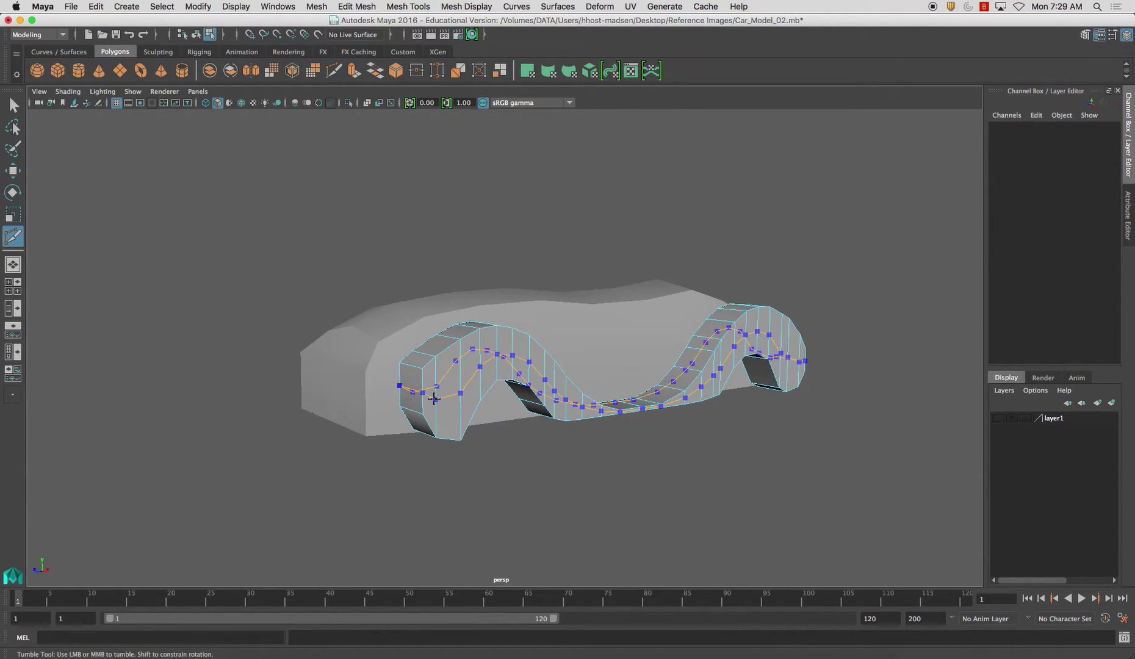
key("super+z")
key("super+z")
mouse_move(466, 399)
left_mouse_down("alt")
mouse_move(588, 414)
mouse_move(583, 431)
mouse_move(540, 456)
mouse_move(537, 418)
mouse_move(479, 409)
left_mouse_up("alt")
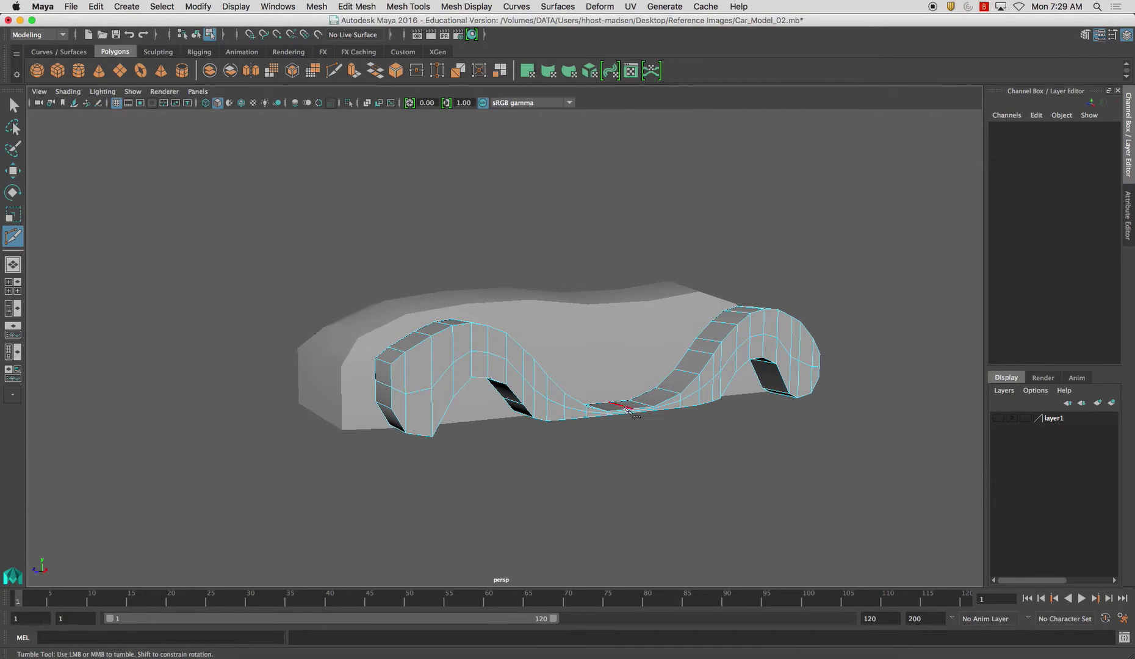
- Try to insert another lengthwise edge loop through the middle of the fender's width with Multi-Cut
left_click_drag(493, 378, 644, 371, "alt")
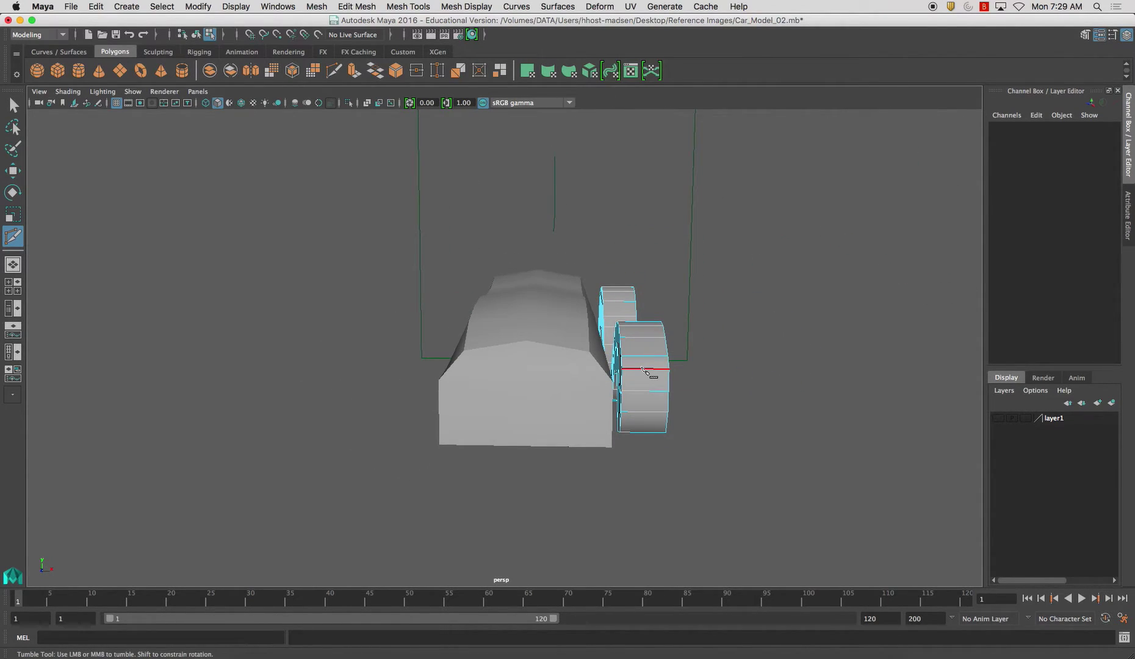
left_click(644, 369, "ctrl")
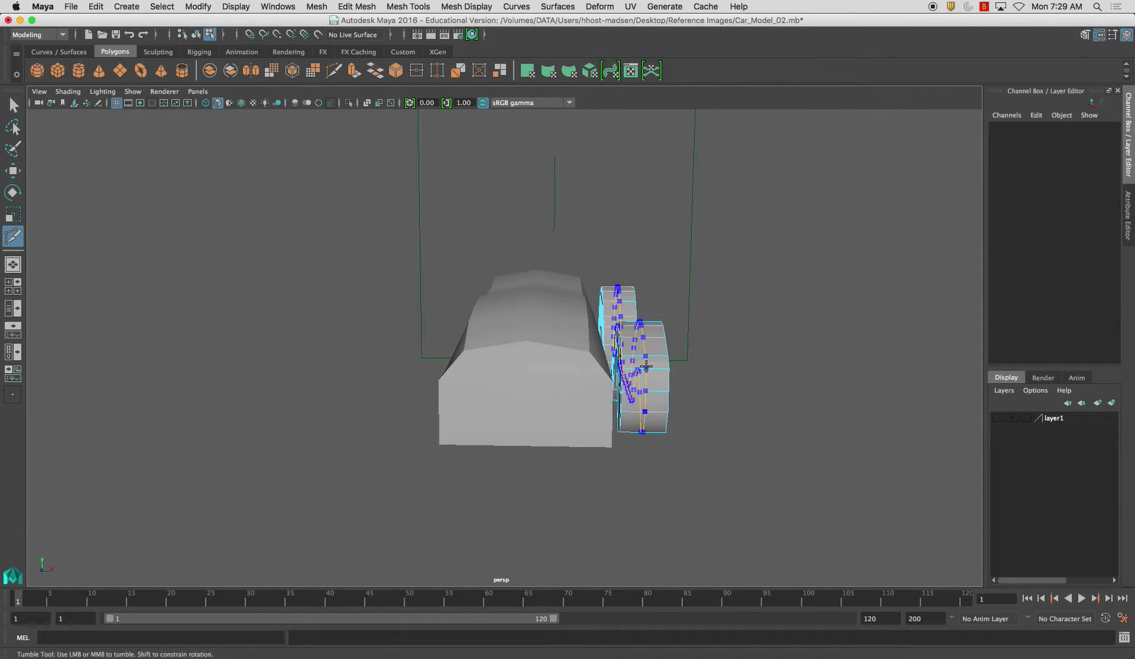
left_click_drag(646, 367, 407, 330, "alt")
key("q")
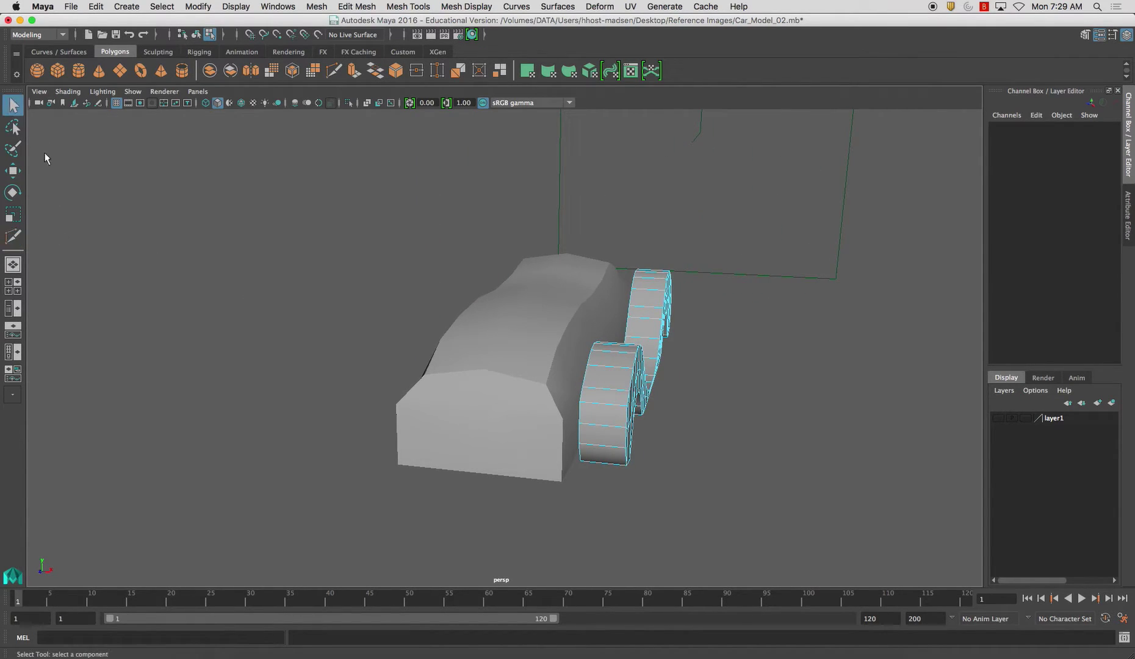
- Switch the fender to face selection and select the strip of faces running along its outer rim
right_click_drag(647, 346, 647, 366)
left_click(617, 379)
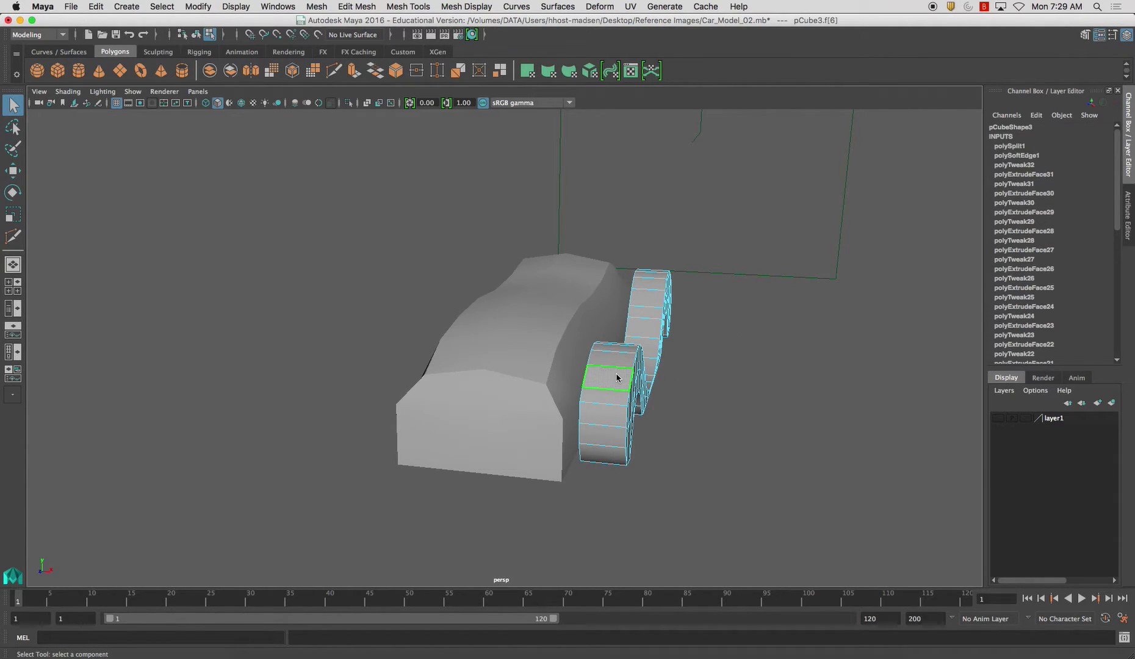
left_click_drag(631, 404, 517, 389, "alt")
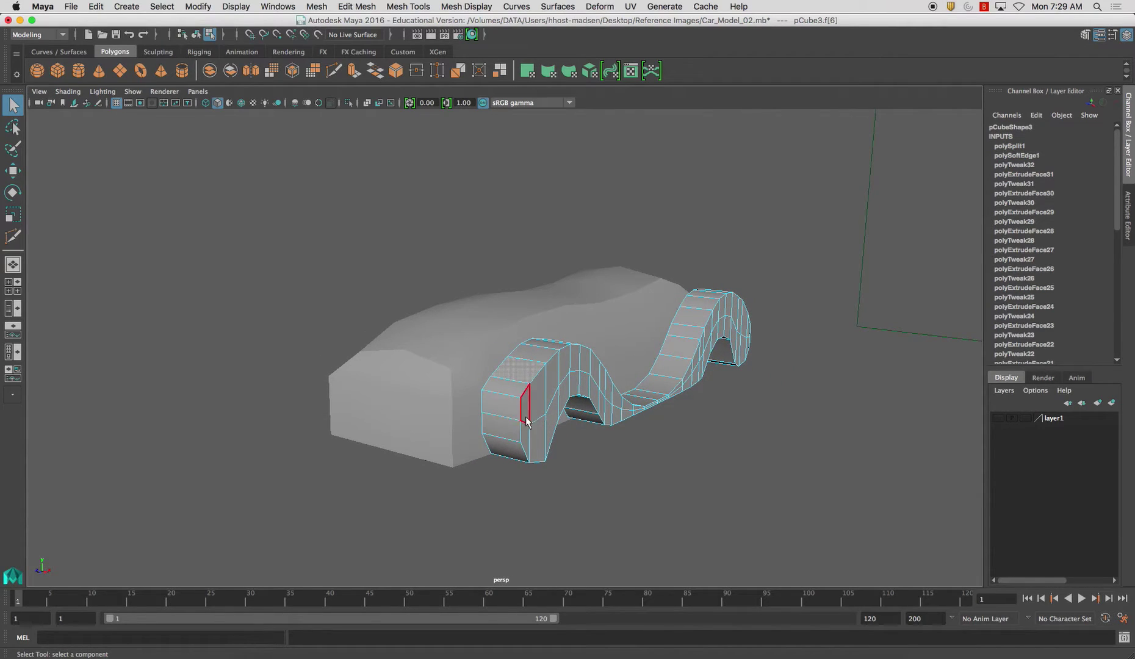
double_click(522, 365)
left_click_drag(521, 398, 619, 386, "alt")
- Add linear divisions to the selected fender faces with 2 divisions in U and 1 in V
right_click(601, 387, "shift")
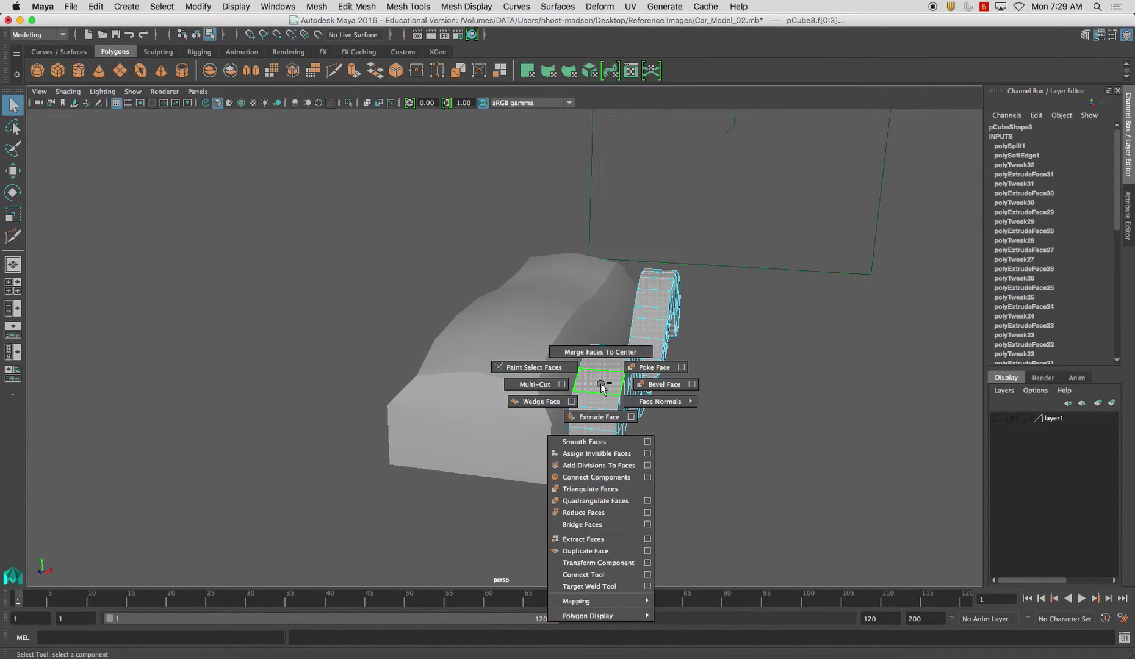
left_click(647, 467)
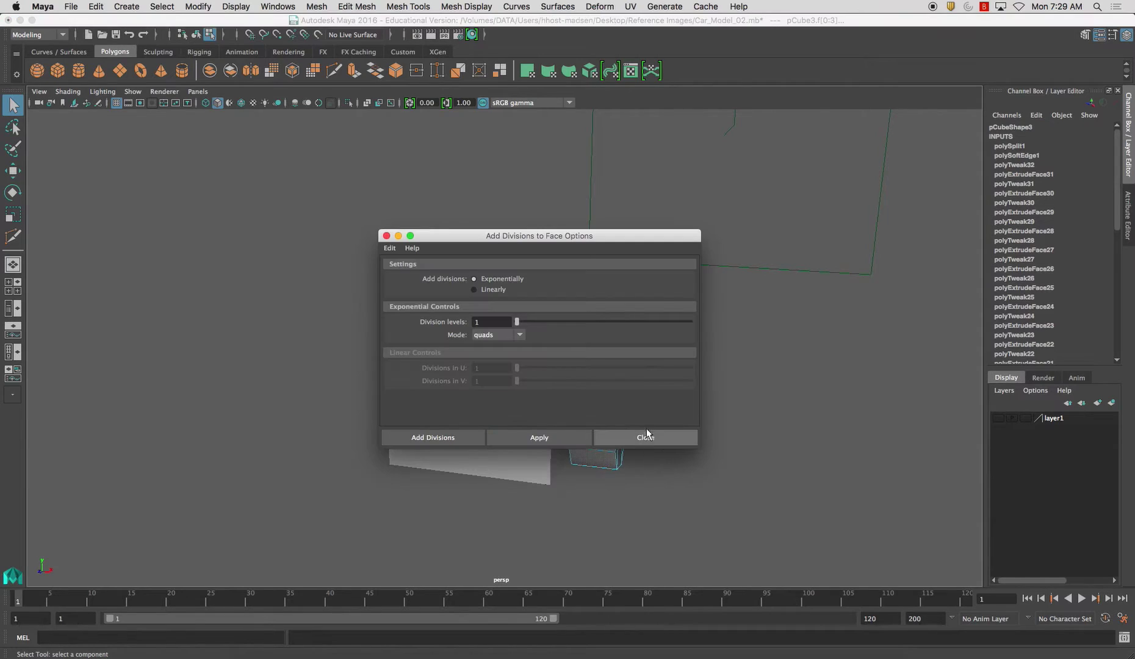
left_click(500, 291)
left_click_drag(526, 235, 304, 151)
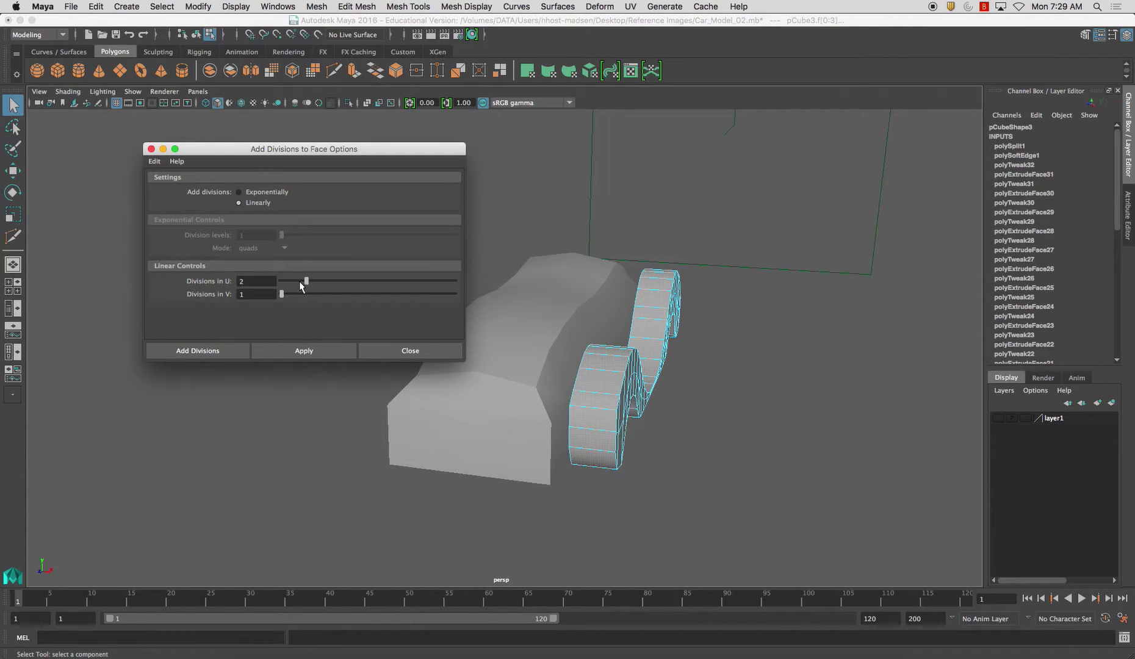
left_click_drag(589, 384, 415, 394, "alt")
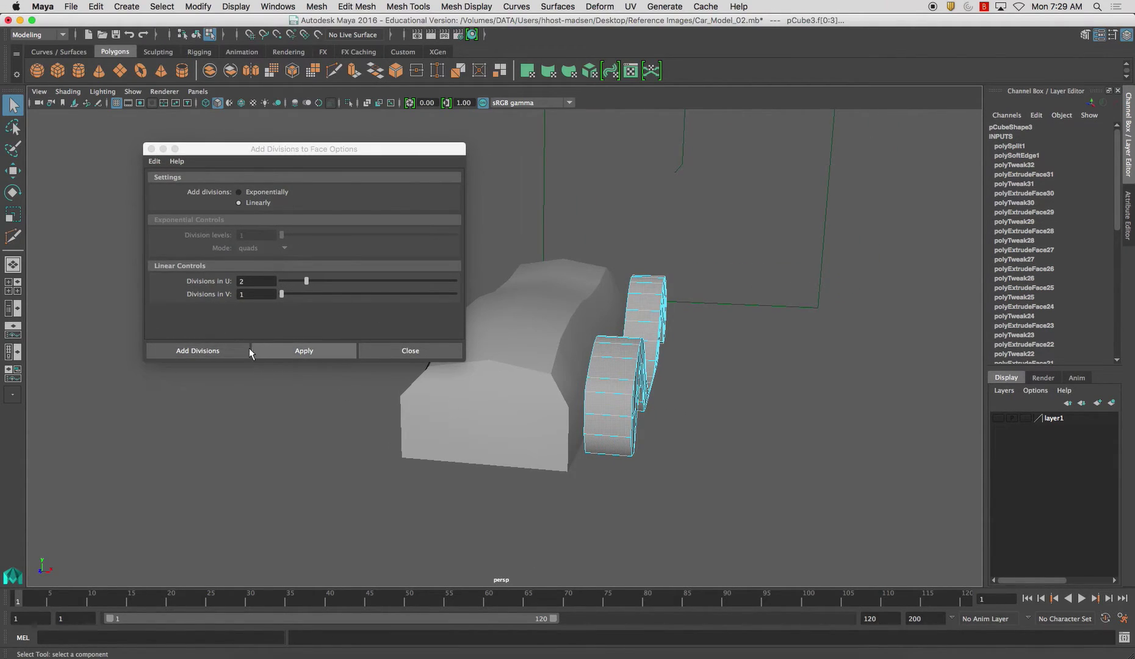
left_click(277, 350)
left_click_drag(640, 403, 646, 276, "alt")
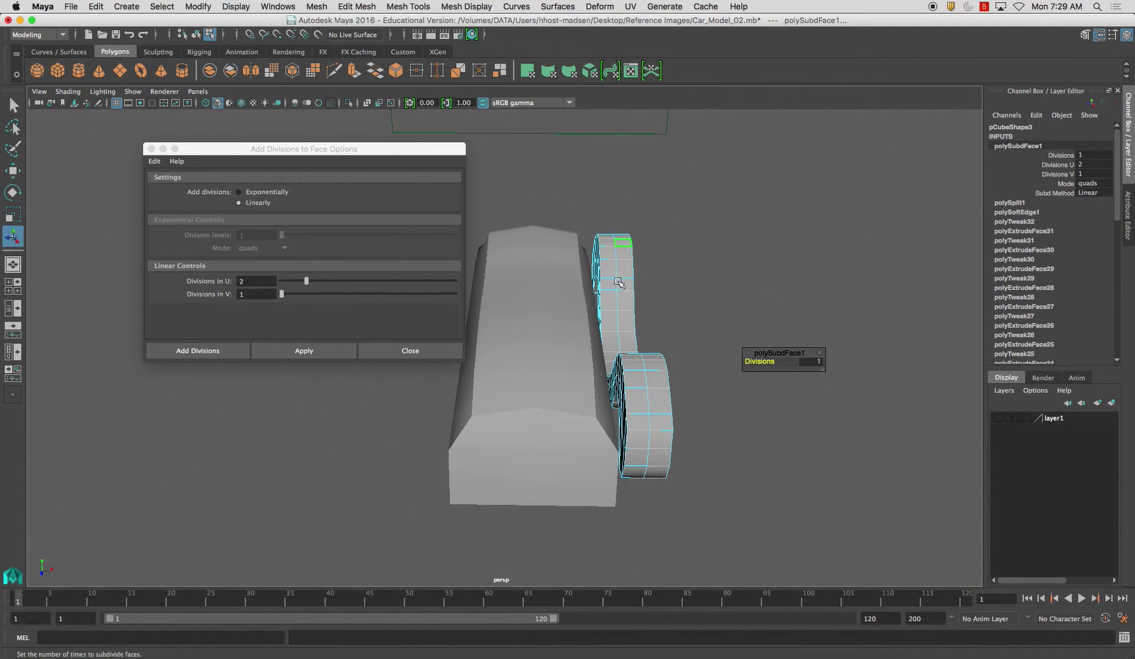
left_click(411, 351)
- Return to object mode and select the whole divided fender
left_click_drag(439, 360, 583, 450, "alt")
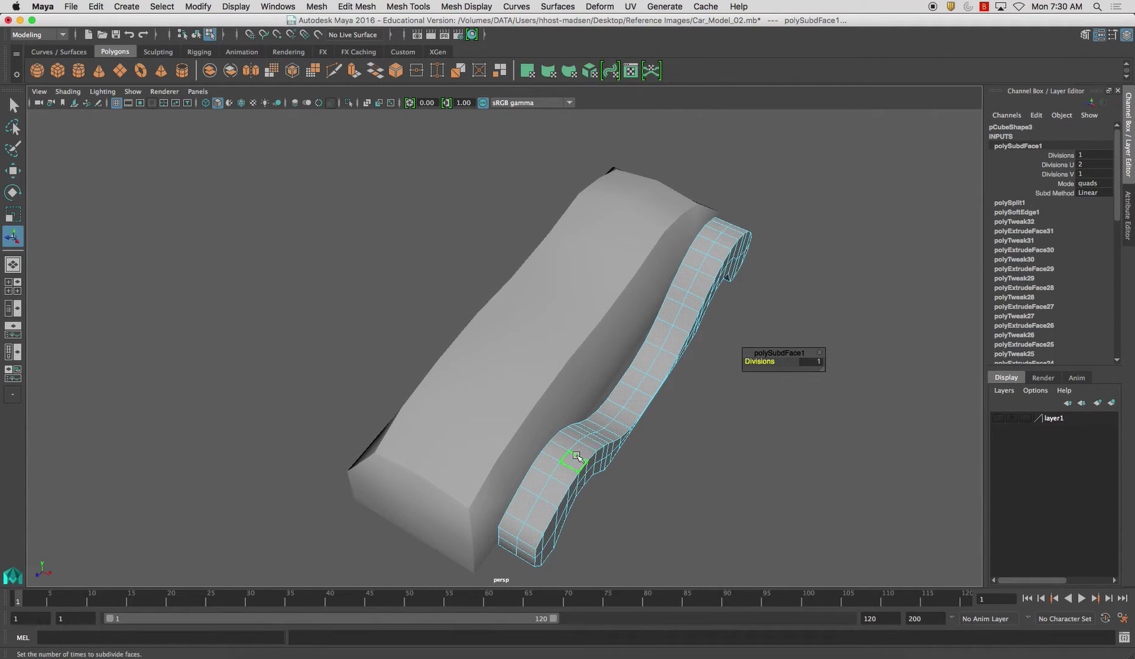
left_click_drag(711, 258, 517, 331, "alt")
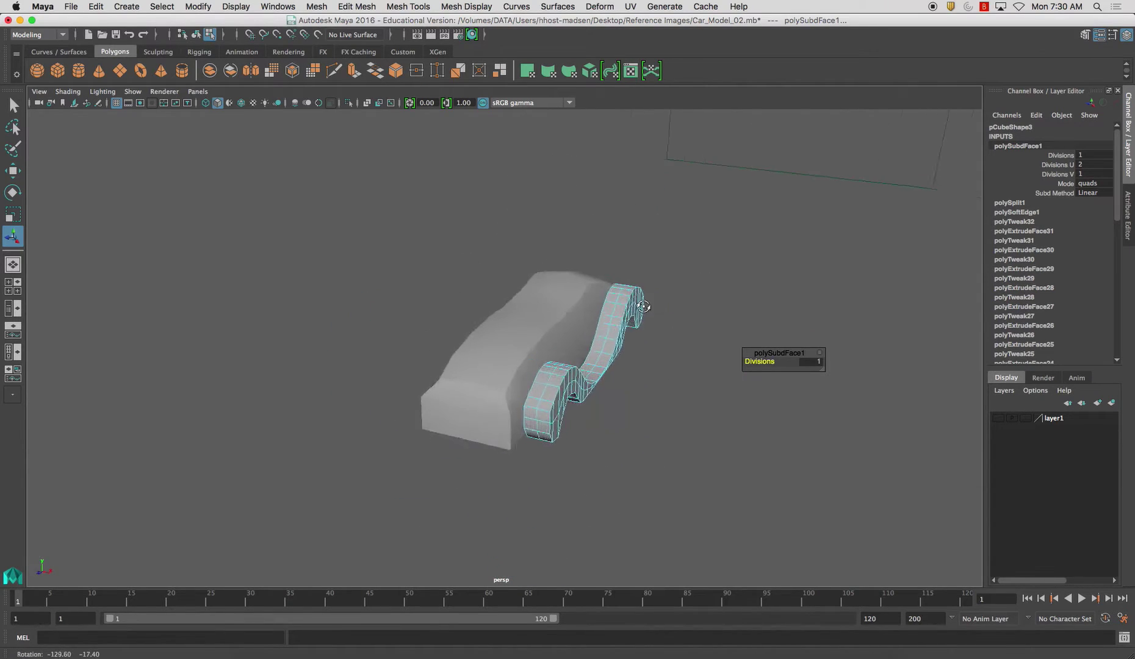
left_click_drag(609, 320, 612, 340, "alt")
right_click_drag(608, 335, 668, 317)
left_click(611, 339)
- Check the fender's new divisions from both ends and restore the four-view layout
left_click_drag(625, 363, 589, 229, "alt")
left_click_drag(596, 474, 571, 373, "alt")
right_click_drag(571, 374, 561, 371, "alt")
left_click_drag(561, 370, 338, 398, "alt")
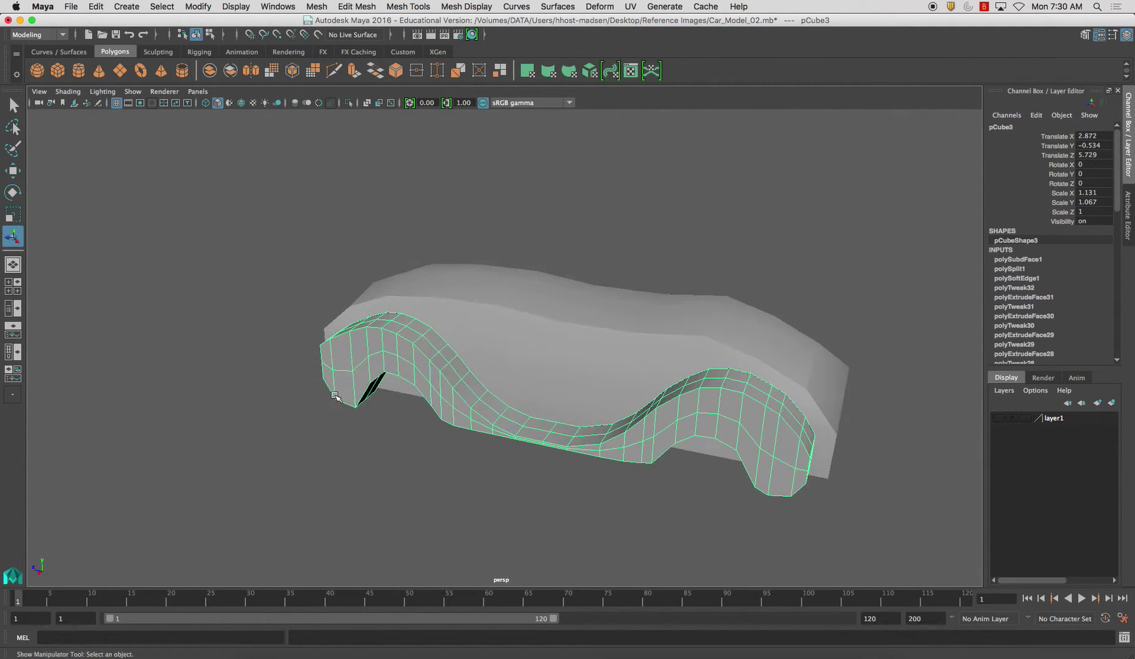
left_click_drag(441, 381, 447, 352, "alt")
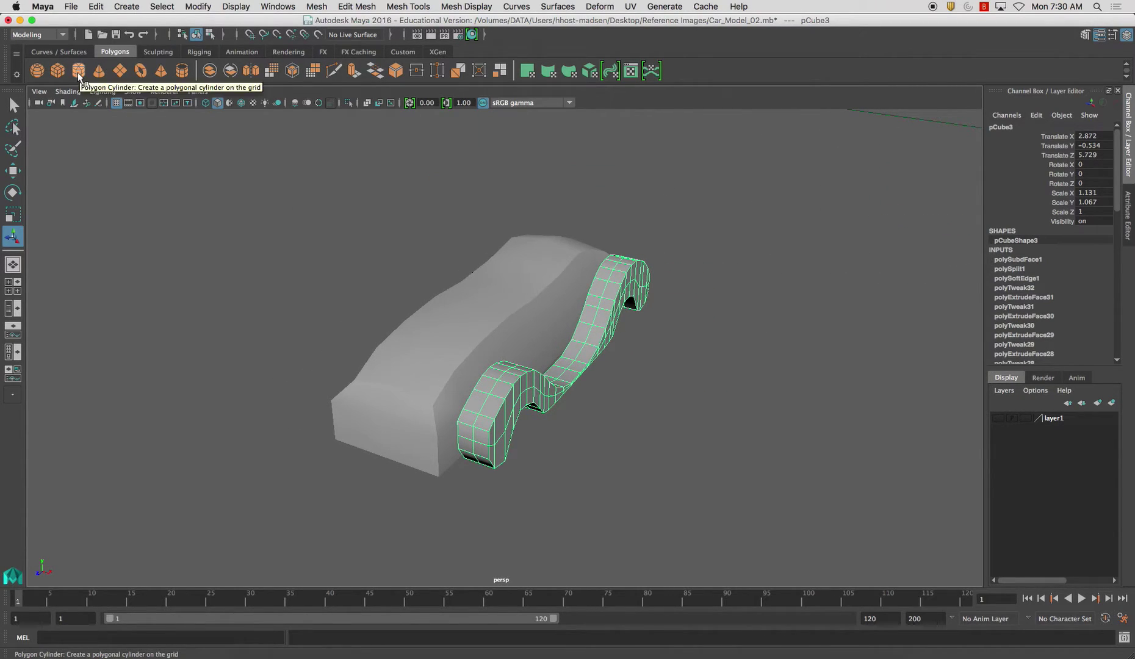
key("space")
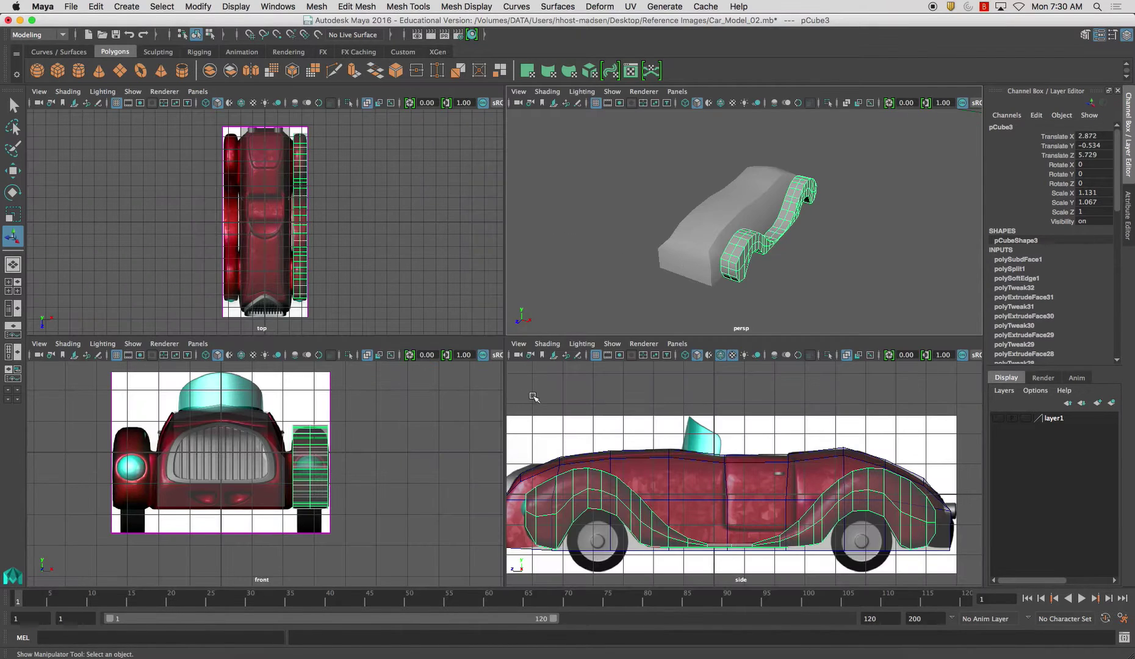
- Examine the headlight's size and position on the fender against the front reference image
key("space")
middle_click_drag(490, 383, 485, 428, "alt")
right_click_drag(437, 384, 482, 394, "alt")
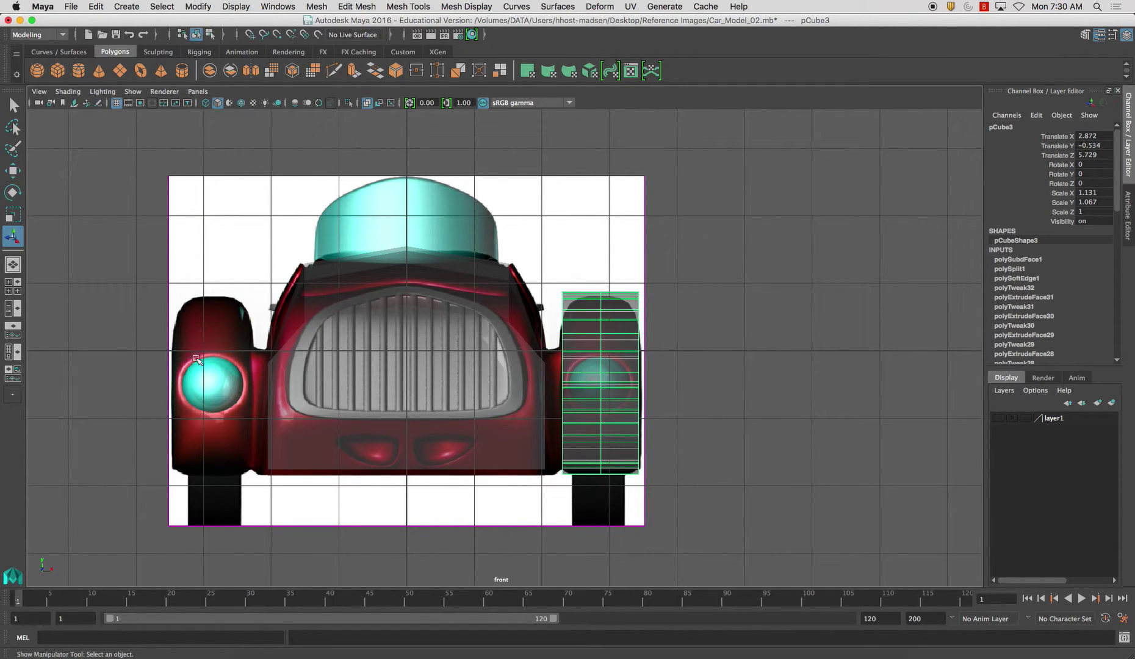
right_click_drag(605, 403, 553, 418, "alt")
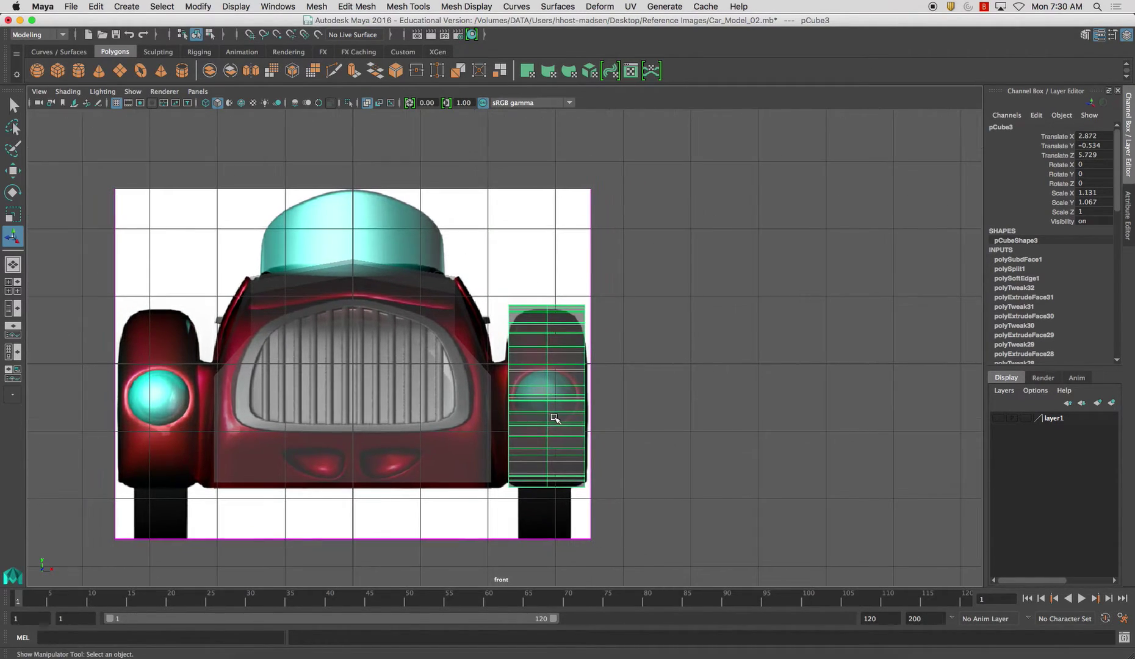
key("space")
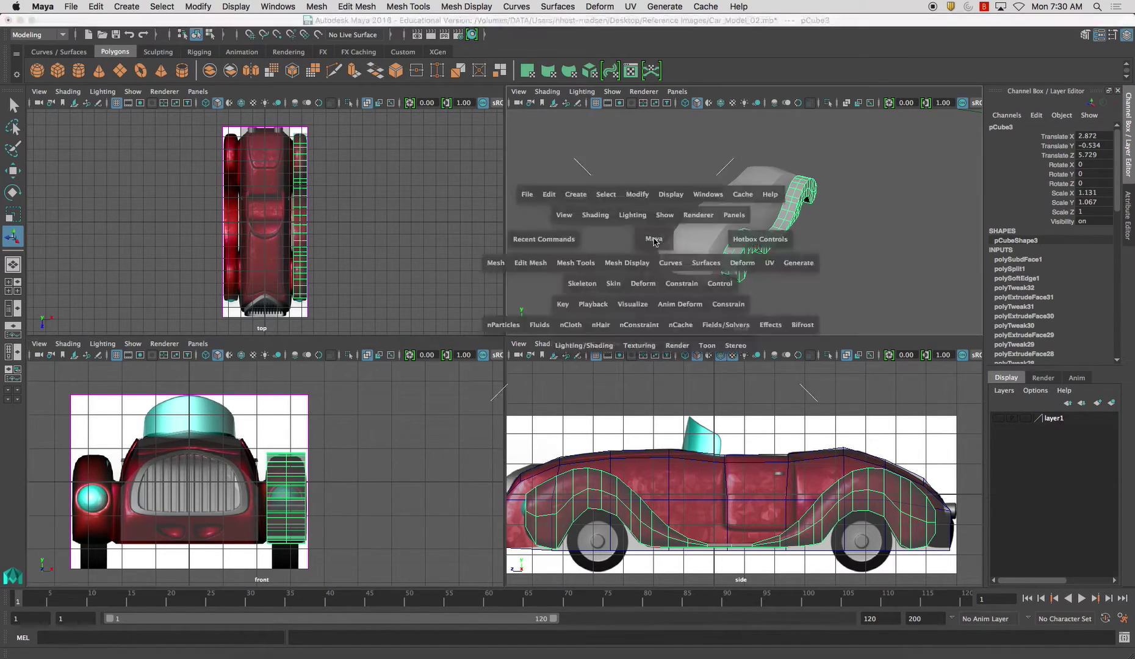
- Create a polygon sphere and move it forward along Z to about 8 in the maximized perspective view
key("space")
left_click_drag(638, 279, 482, 272, "alt")
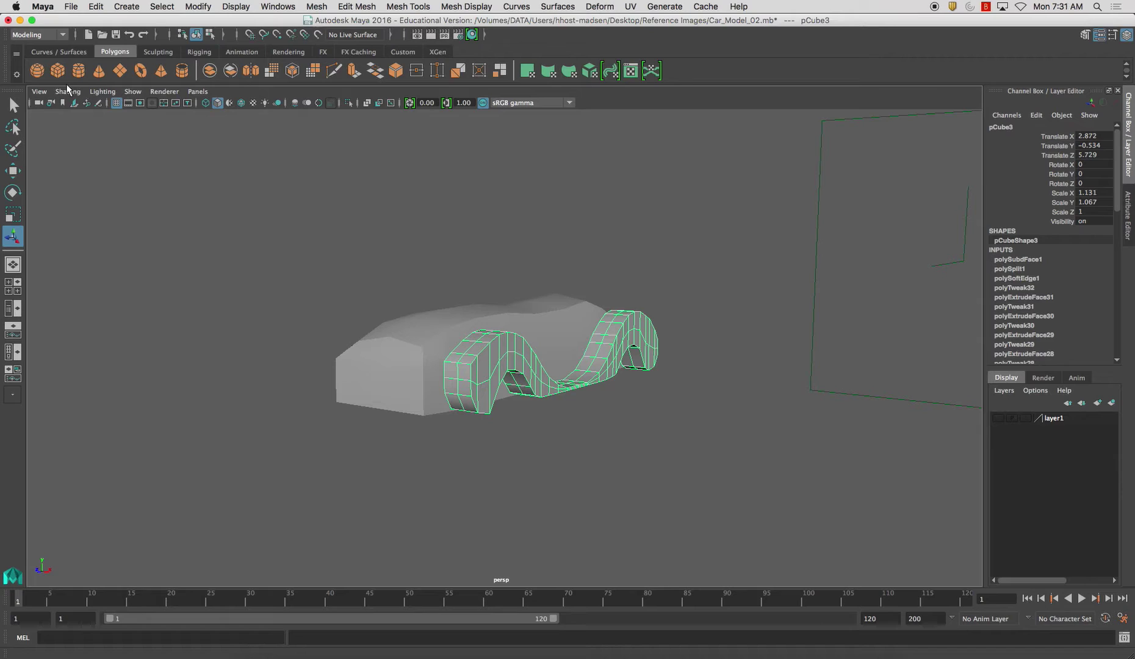
left_click(38, 71)
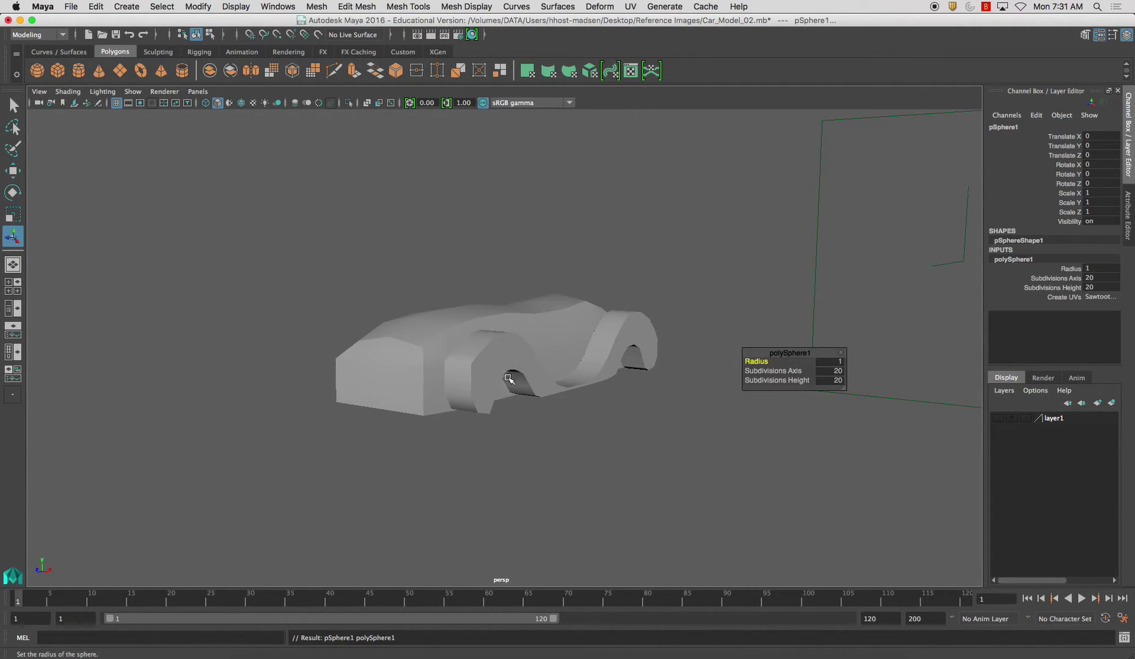
key("w")
left_click_drag(421, 350, 278, 379)
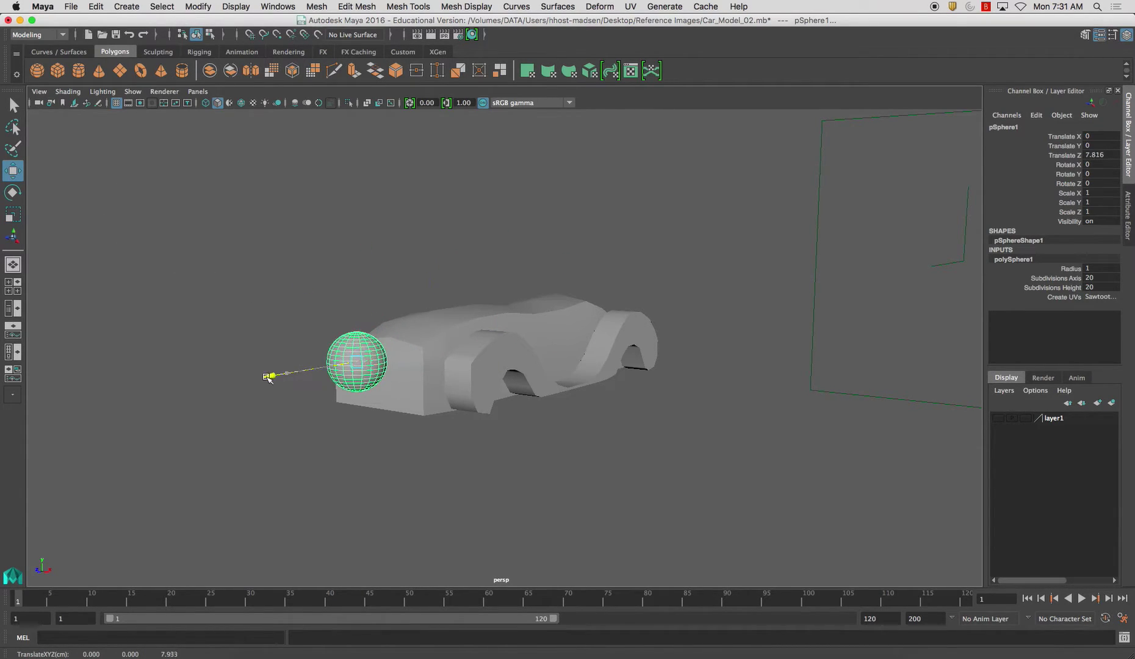
- Clear the selection and turn on wireframe on shaded in the perspective view
left_click(246, 272)
left_click(67, 91)
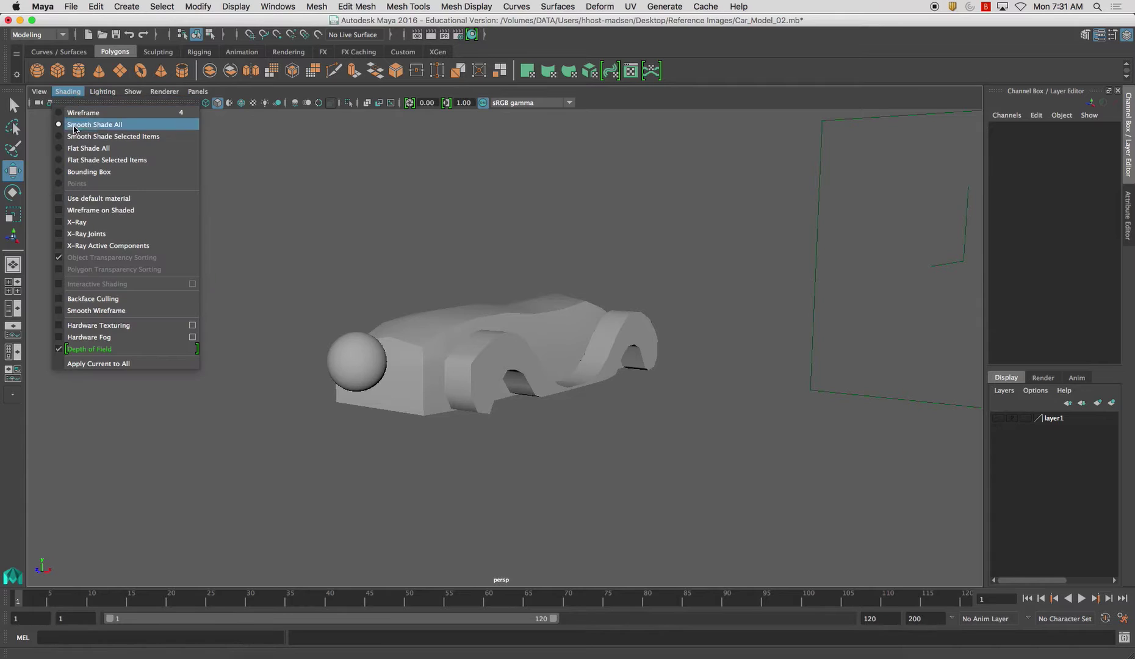
left_click(87, 212)
left_click_drag(448, 313, 438, 350, "alt")
- Set the sphere's axis and height subdivisions to 8 each
left_click(356, 410)
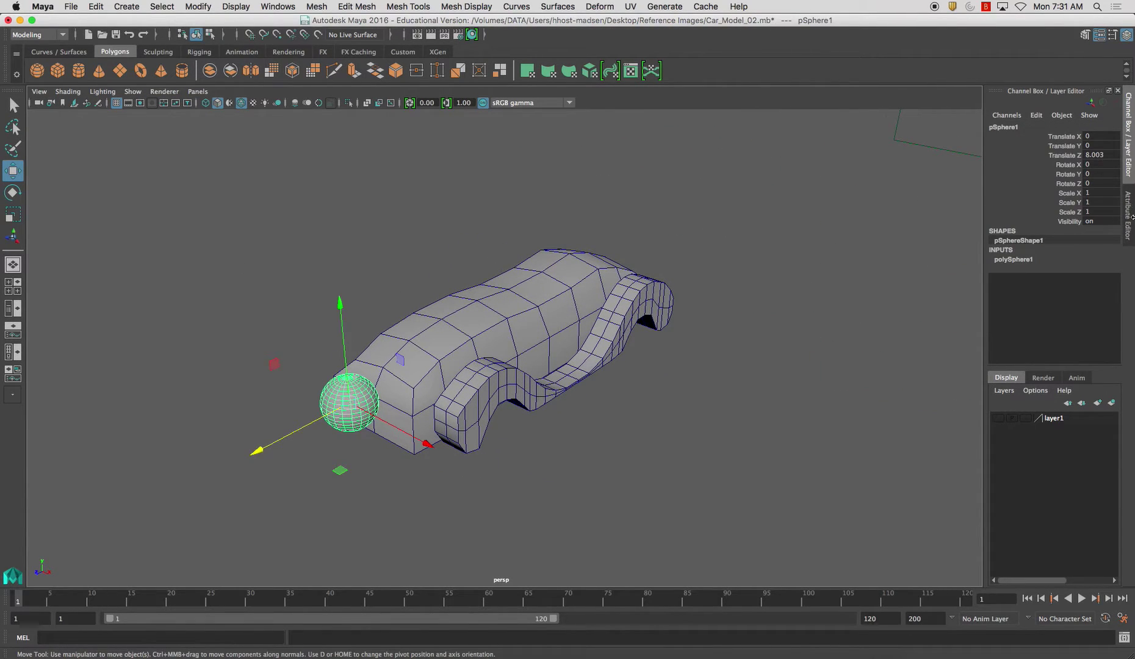
left_click(1130, 216)
left_click(1010, 127)
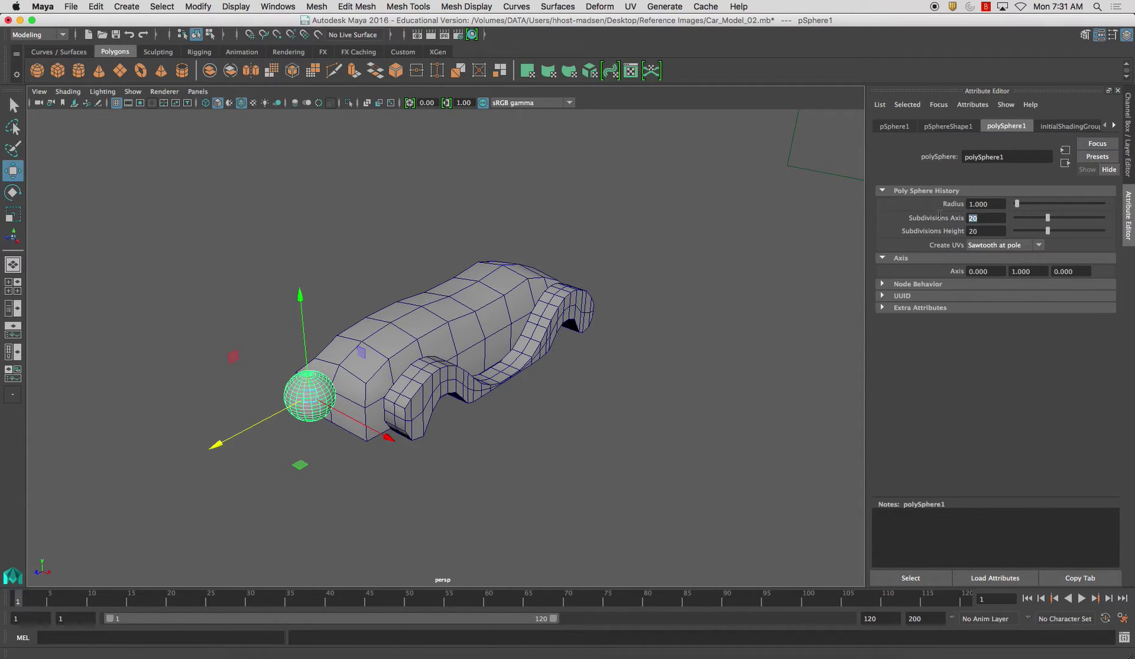
type("8")
key("Tab")
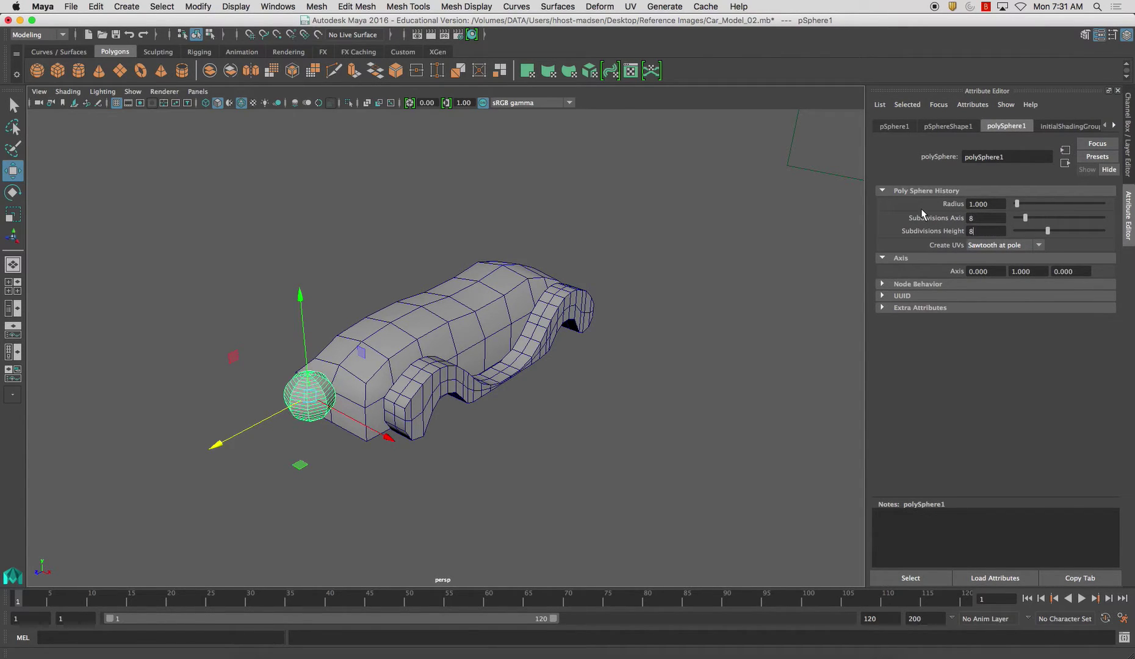
type("8")
key("Return")
- Rotate the sphere to exactly 90 degrees around X so its pole faces forward
left_click_drag(647, 306, 735, 347, "alt")
key("e")
left_click_drag(337, 304, 439, 250)
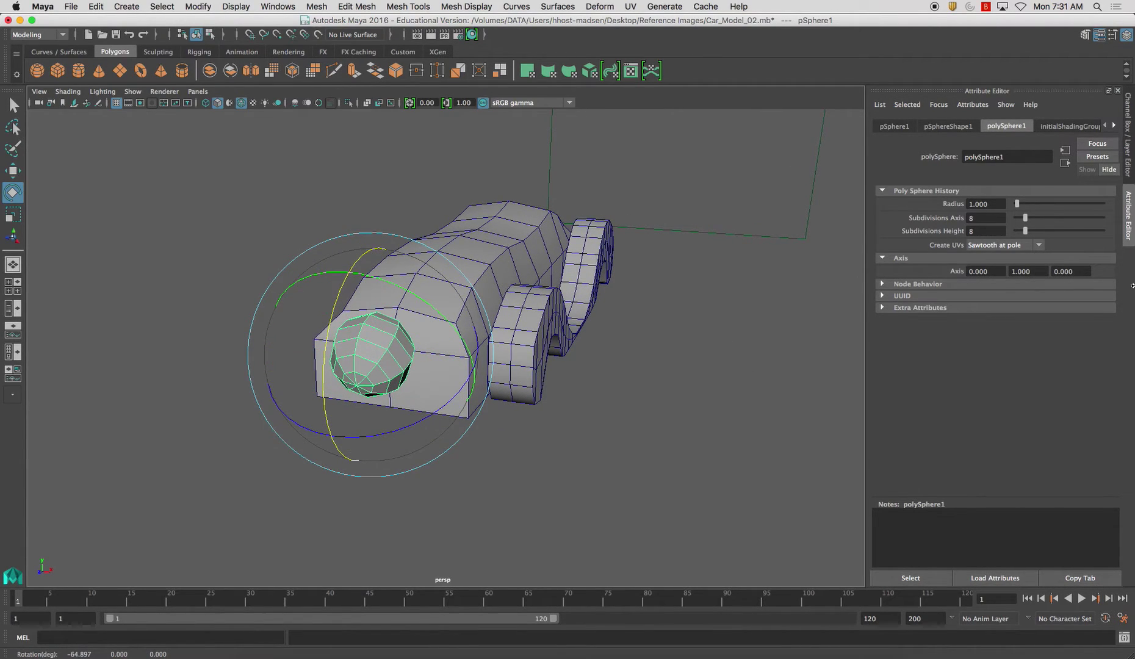
left_click(1128, 162)
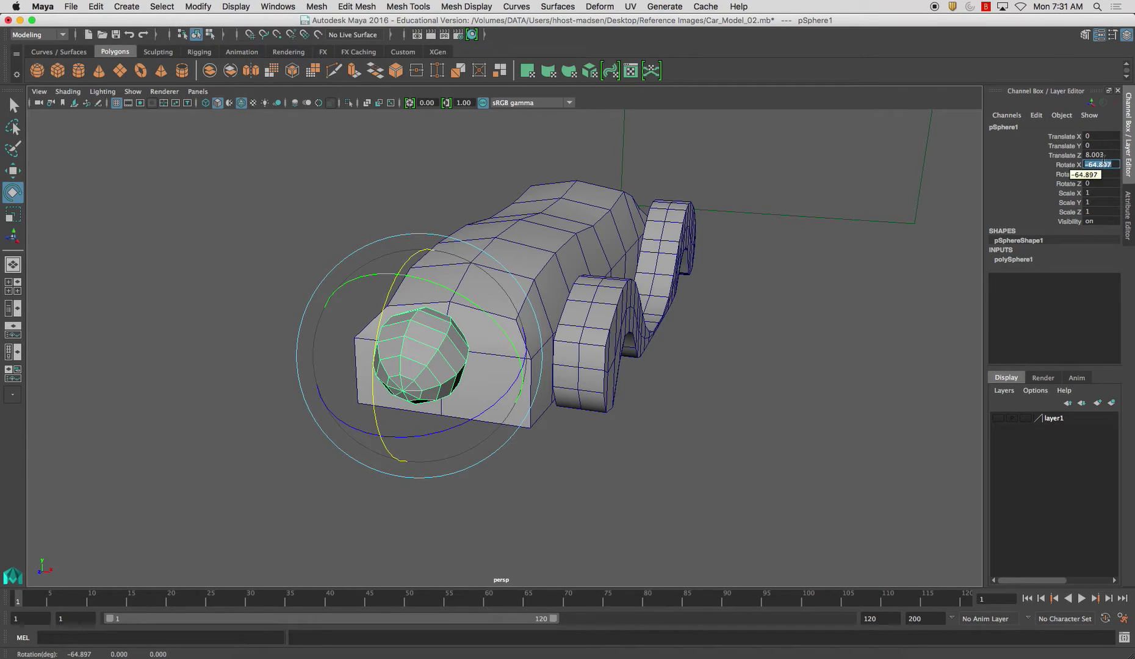
key("Return")
left_click_drag(854, 299, 673, 398, "alt")
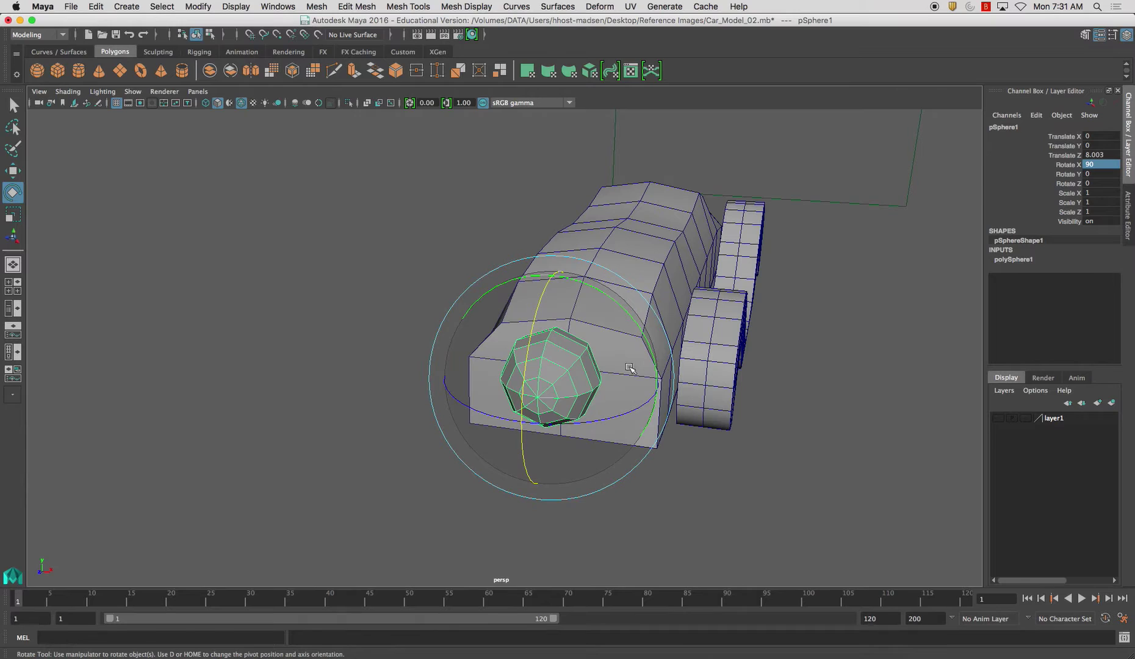
- Move the sphere onto the fender's front at about X 2.87, Y -0.55, Z 6.23 and scale it uniformly to about 0.41
key("w")
left_click_drag(552, 378, 702, 390)
key("f")
key("r")
left_click_drag(504, 349, 377, 324)
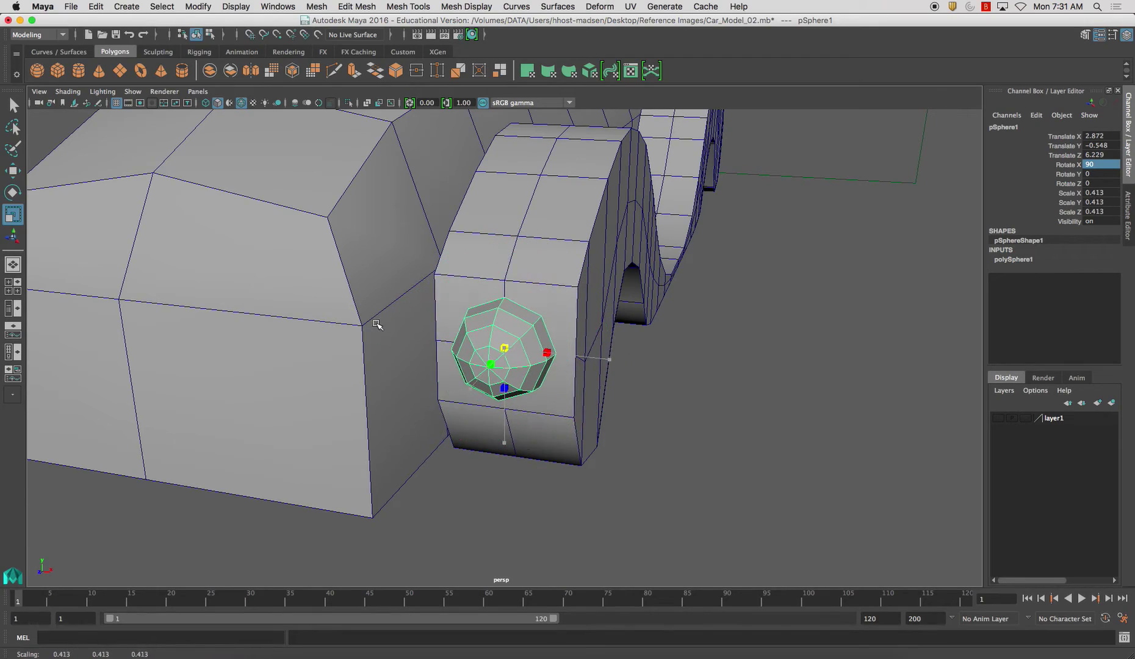
left_click_drag(517, 347, 563, 355, "alt")
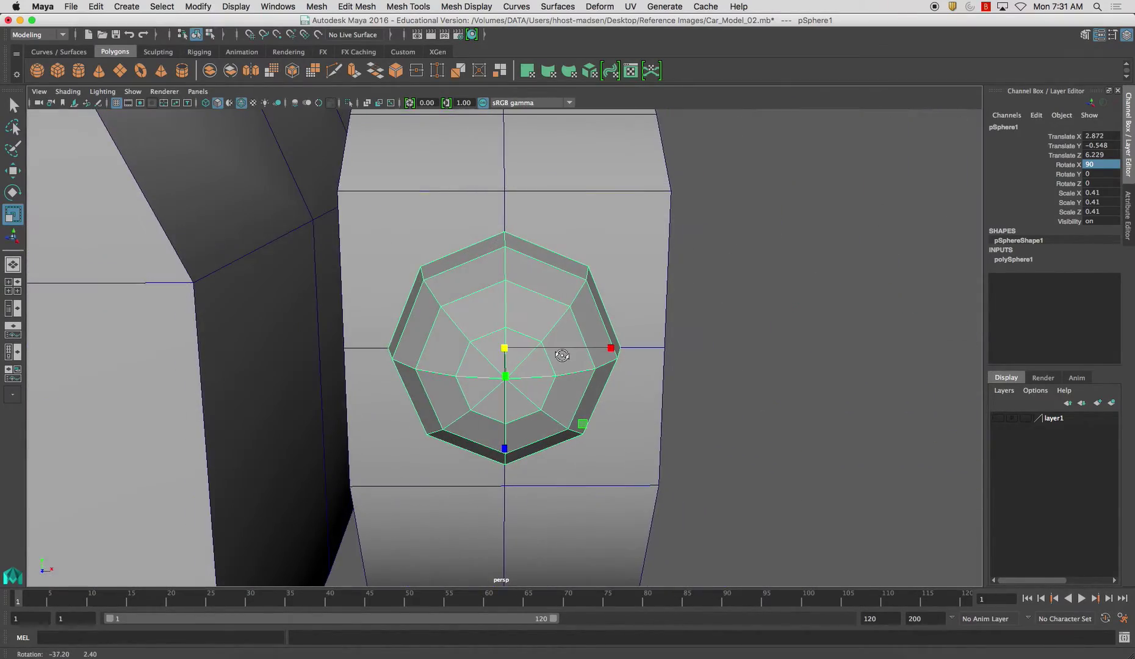
- Delete the four fender faces surrounding the headlight sphere
left_click(589, 223)
left_click_drag(580, 240, 538, 186, "alt")
right_click_drag(538, 186, 540, 214)
left_click(549, 226)
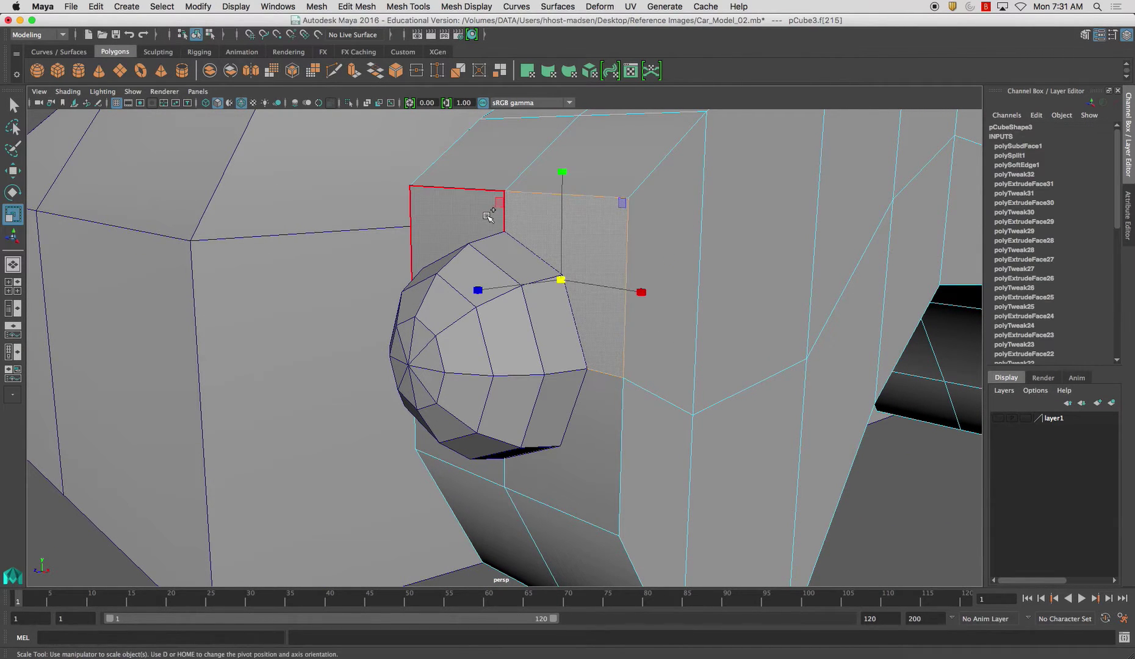
left_click(488, 215, "shift")
left_click(482, 470, "shift")
left_click(552, 476, "shift")
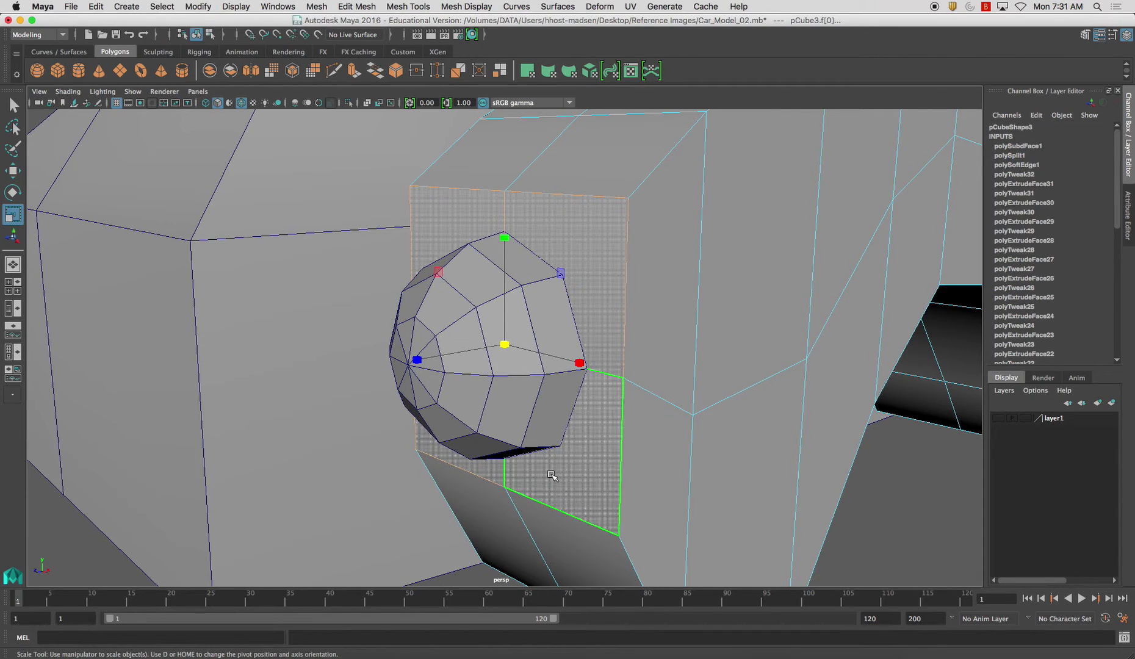
key("Delete")
- Delete the sphere's ring of faces just ahead of its middle and all remaining faces of its front half
left_click_drag(551, 474, 485, 311, "alt")
left_click(543, 348)
right_click_drag(485, 312, 484, 344)
double_click(516, 305)
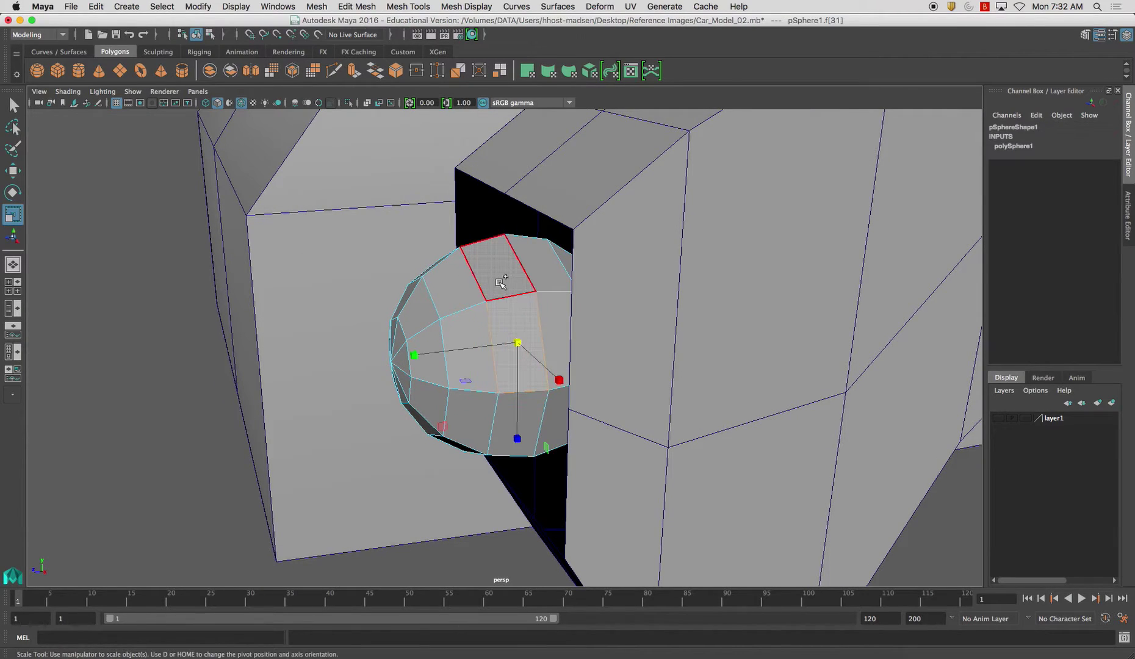
key("Delete")
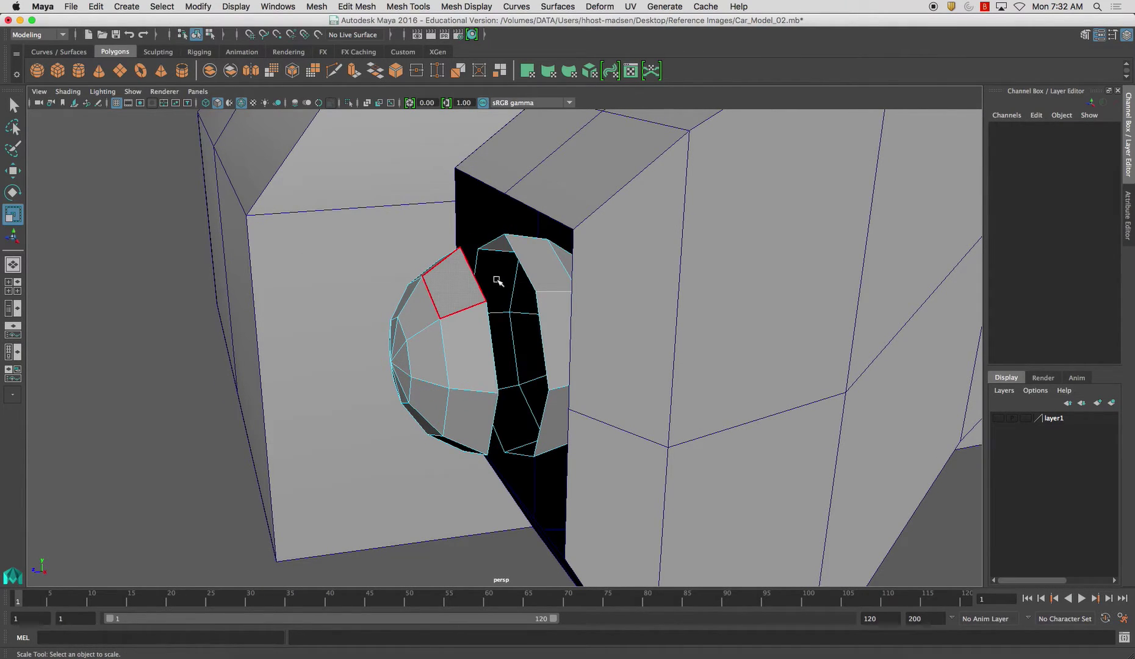
double_click(454, 296)
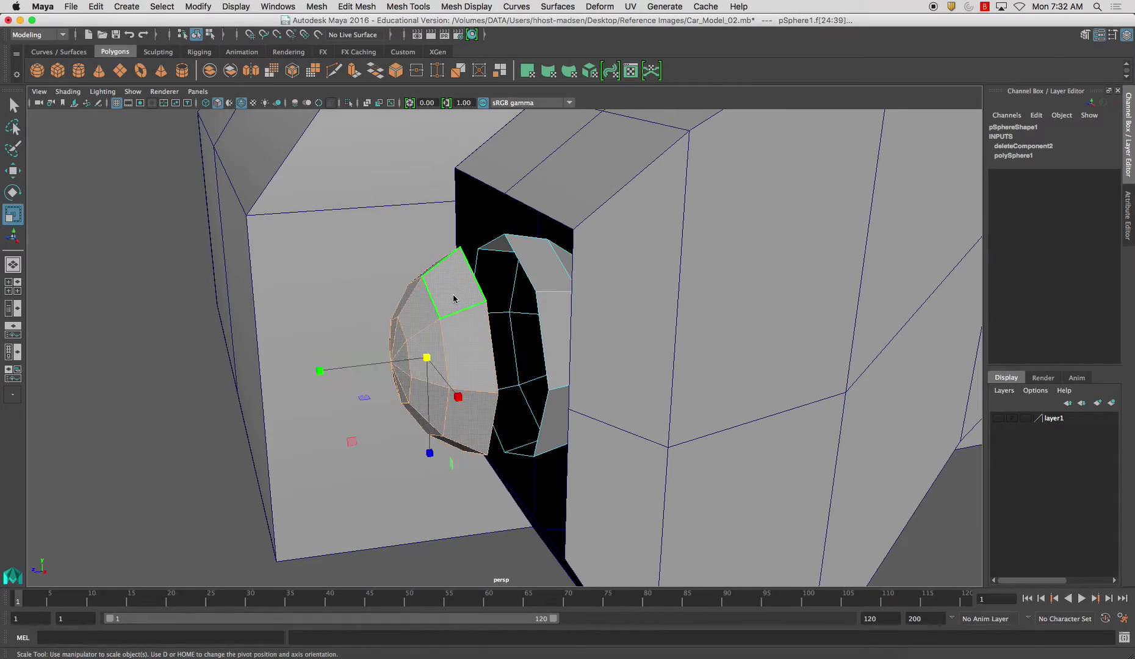
key("Delete")
- Return the half sphere to object mode, clear the selection and inspect the open headlight socket
left_click_drag(453, 298, 509, 264, "alt")
right_click_drag(507, 273, 548, 259)
left_click_drag(545, 294, 481, 351, "alt")
left_click(796, 403)
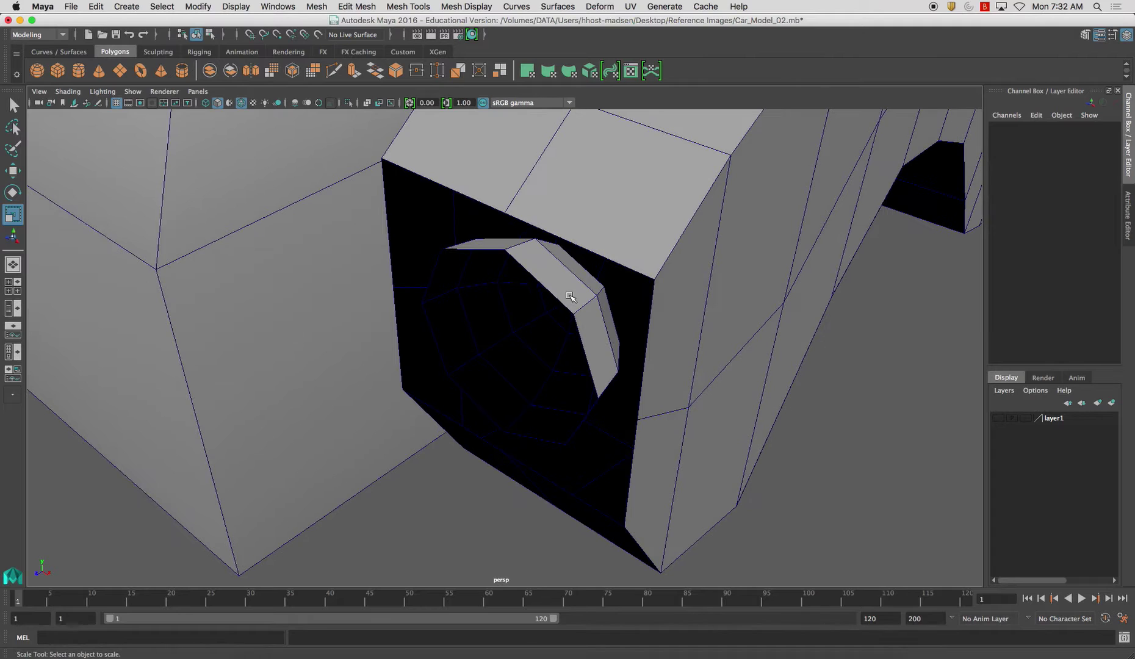
mouse_move(521, 353)
left_mouse_down("alt")
mouse_move(540, 332)
mouse_move(542, 345)
left_mouse_up("alt")
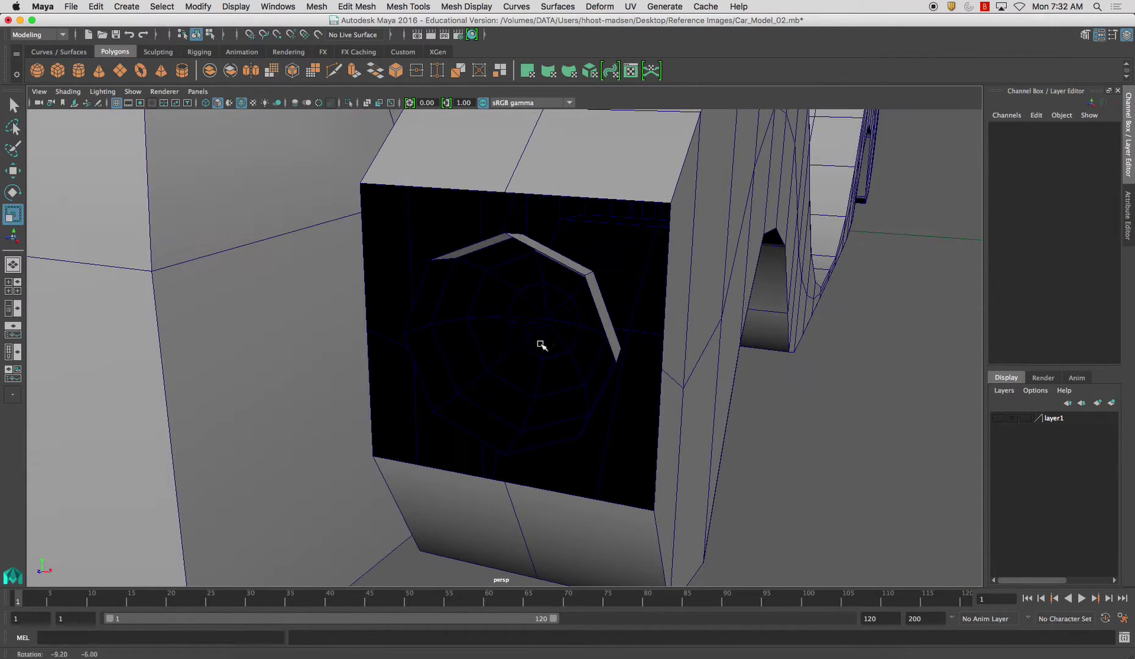
- Turn on backface culling in the perspective view and look into the headlight opening
left_click(67, 92)
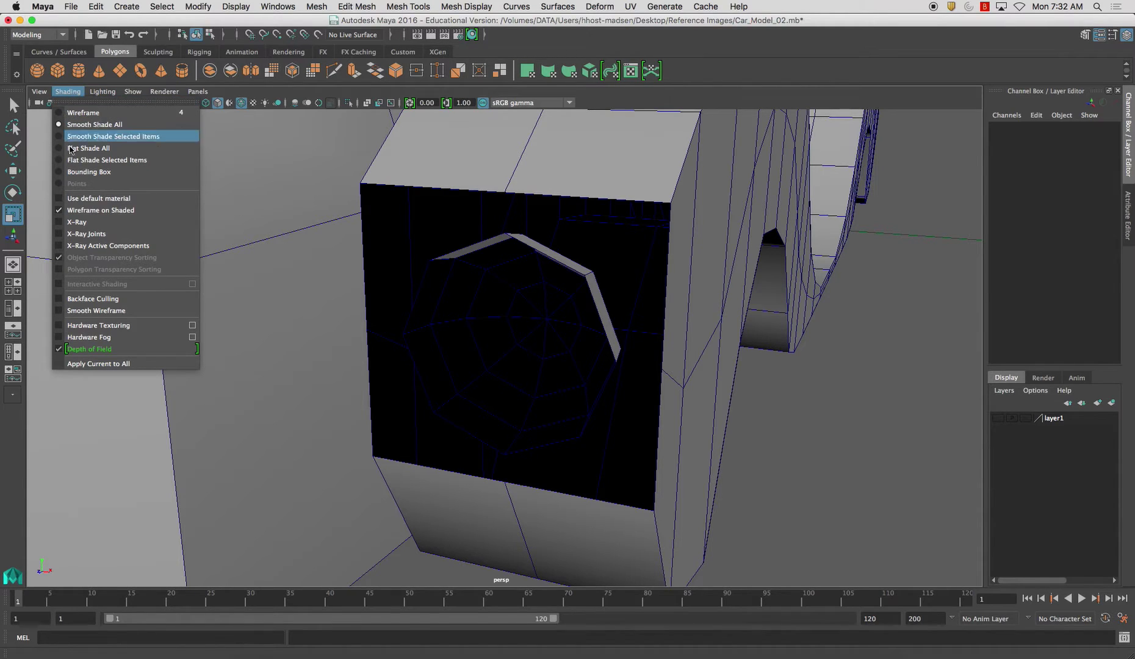
left_click(93, 299)
mouse_move(512, 251)
left_mouse_down("alt")
mouse_move(559, 244)
mouse_move(690, 267)
left_mouse_up("alt")
- Turn off wireframe on shaded in the perspective view
left_click(67, 91)
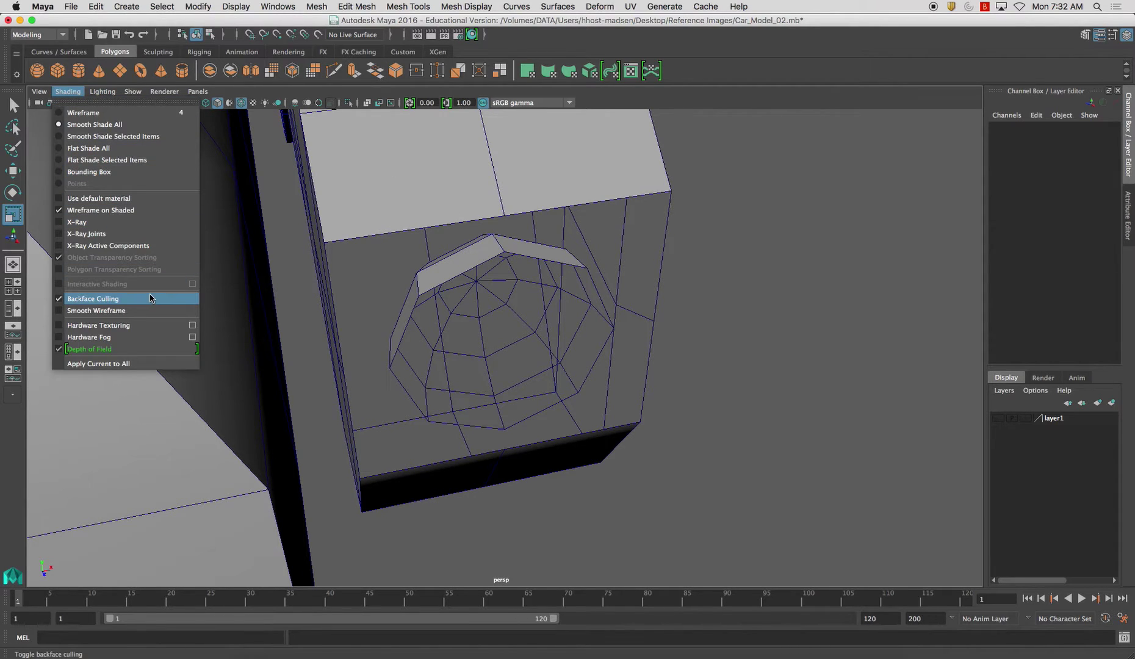
left_click(100, 210)
mouse_move(575, 375)
left_mouse_down("alt")
mouse_move(544, 345)
mouse_move(603, 340)
mouse_move(540, 337)
mouse_move(548, 324)
mouse_move(597, 349)
mouse_move(540, 337)
mouse_move(590, 340)
mouse_move(557, 337)
mouse_move(556, 306)
mouse_move(550, 355)
mouse_move(552, 337)
mouse_move(583, 355)
mouse_move(564, 330)
mouse_move(557, 347)
mouse_move(562, 329)
mouse_move(583, 336)
mouse_move(548, 344)
left_mouse_up("alt")
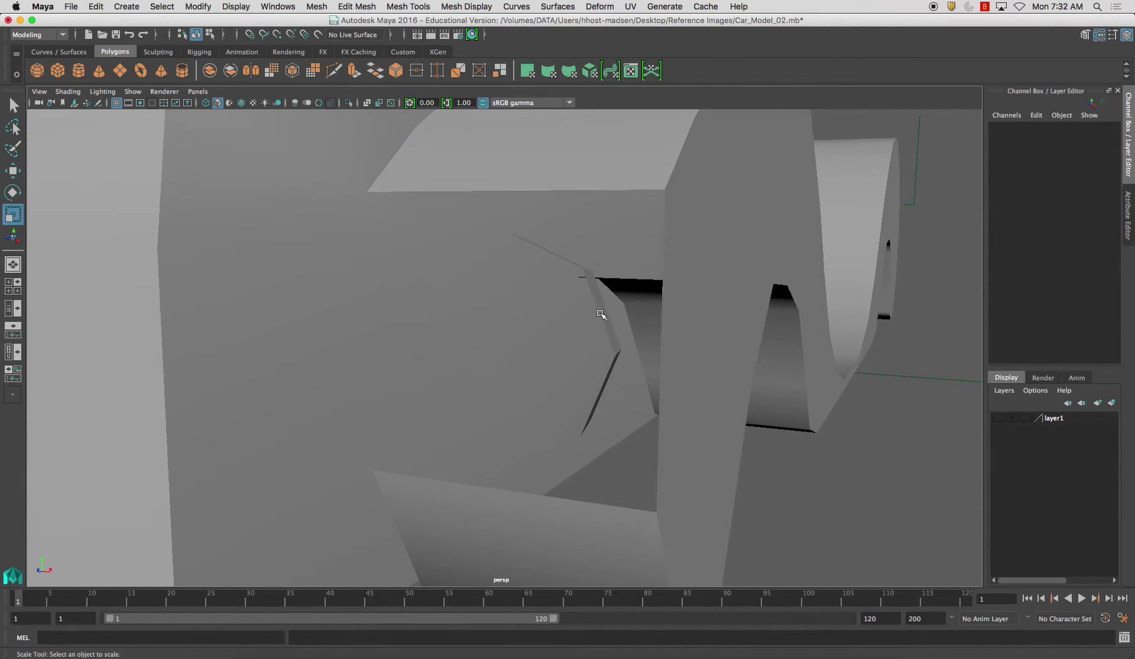
- Select the half sphere and try smooth wireframe display, switching it on and back off
mouse_move(601, 310)
left_mouse_down("alt")
mouse_move(621, 319)
mouse_move(531, 302)
left_mouse_up("alt")
left_click(593, 315)
left_click(67, 91)
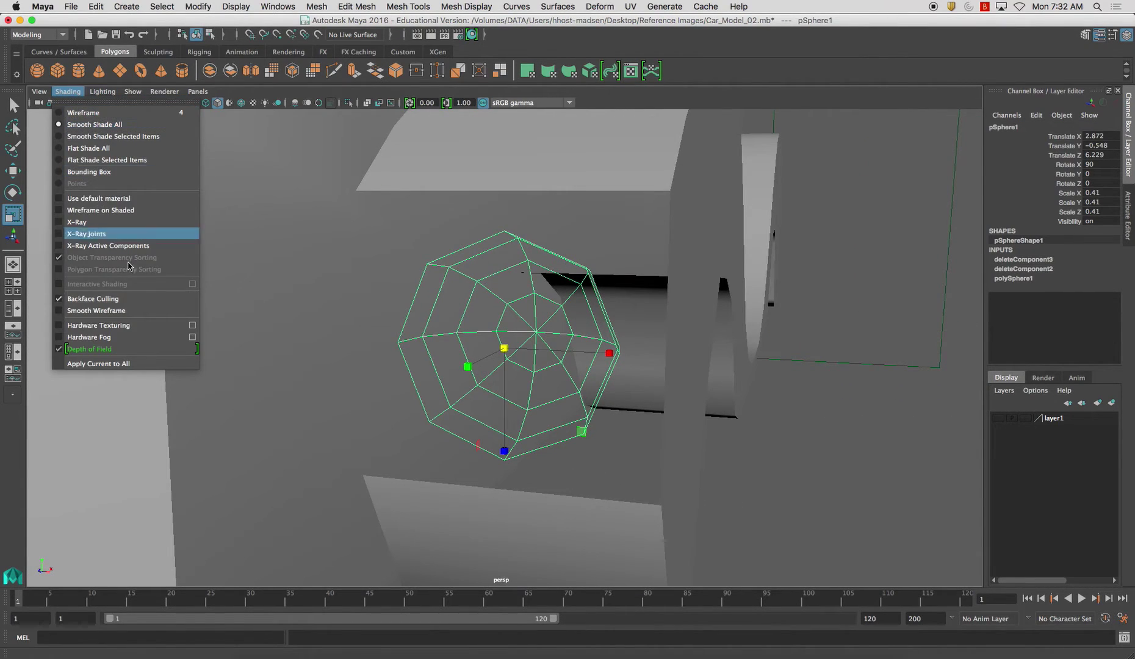
left_click(127, 310)
left_click(68, 91)
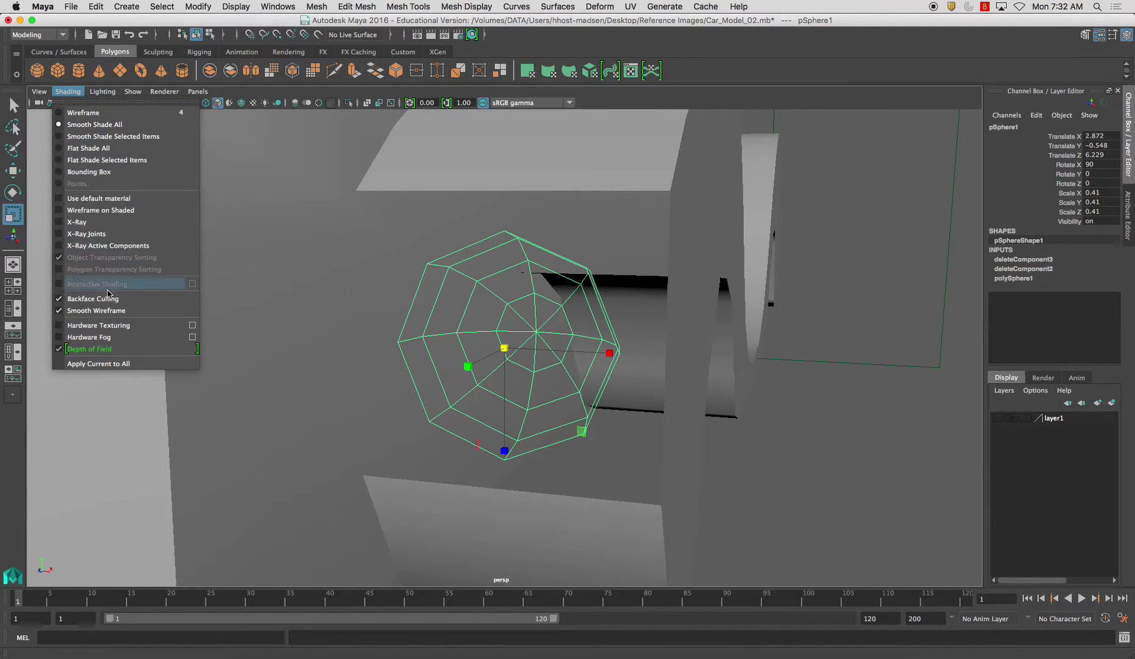
left_click(113, 310)
- Turn backface culling off again and clear the selection
left_click(67, 91)
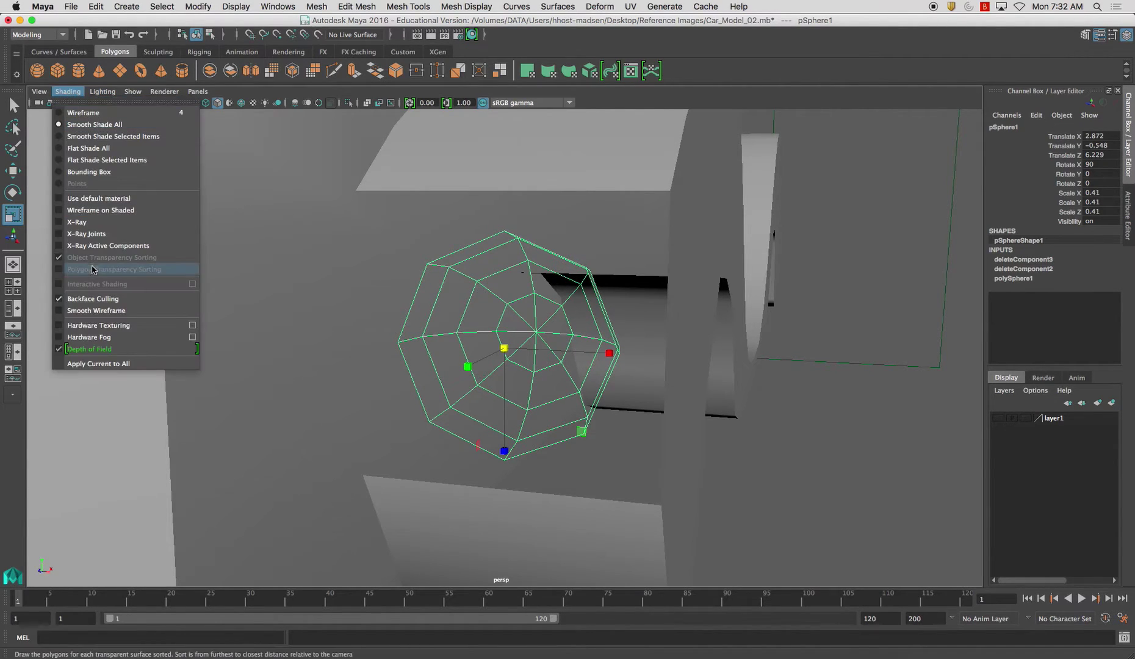
left_click(112, 300)
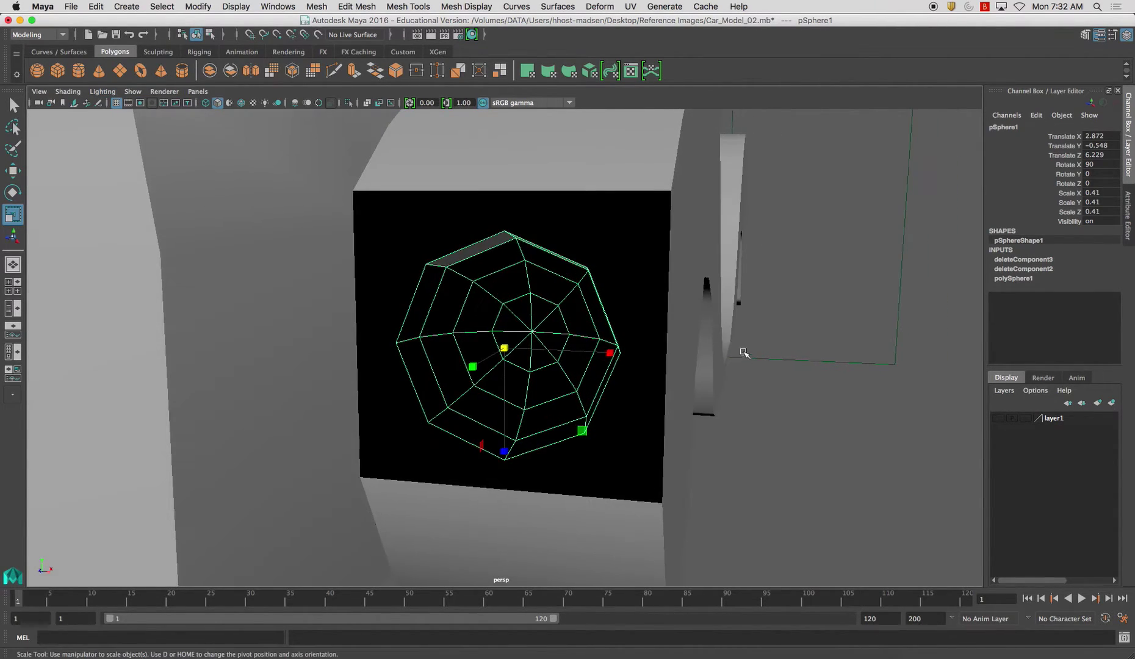
left_click(750, 364)
- Reverse the normals of the half sphere in the headlight opening
left_click_drag(517, 283, 568, 178, "alt")
left_click(534, 249)
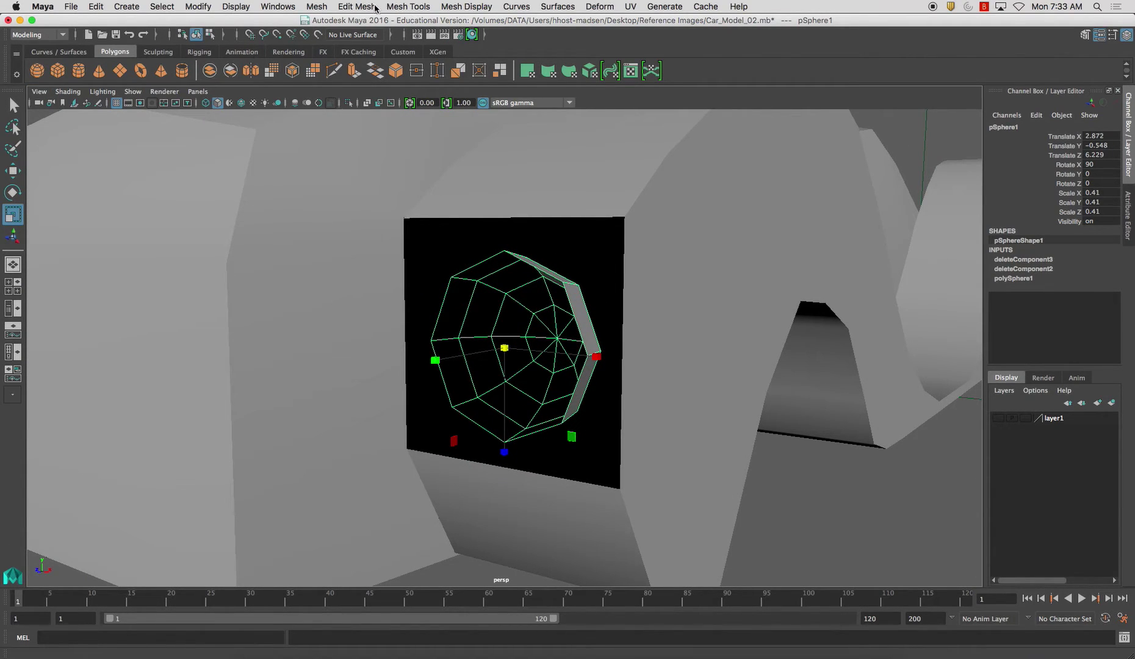
left_click(464, 6)
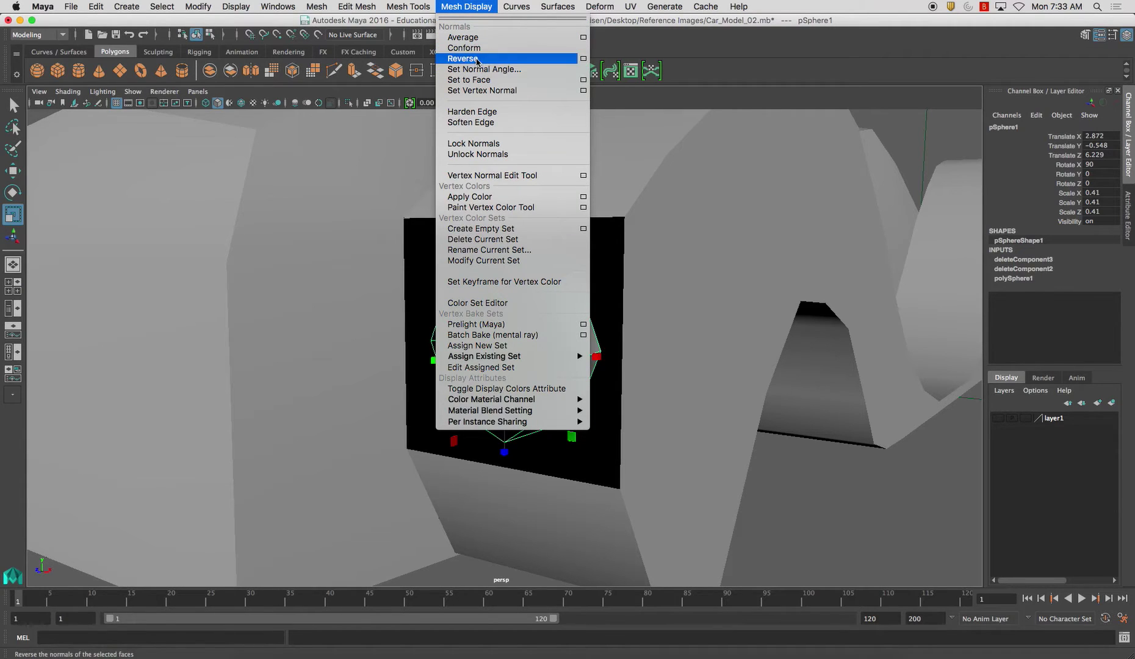
left_click(473, 57)
left_click(873, 565)
left_click_drag(742, 453, 651, 343, "alt")
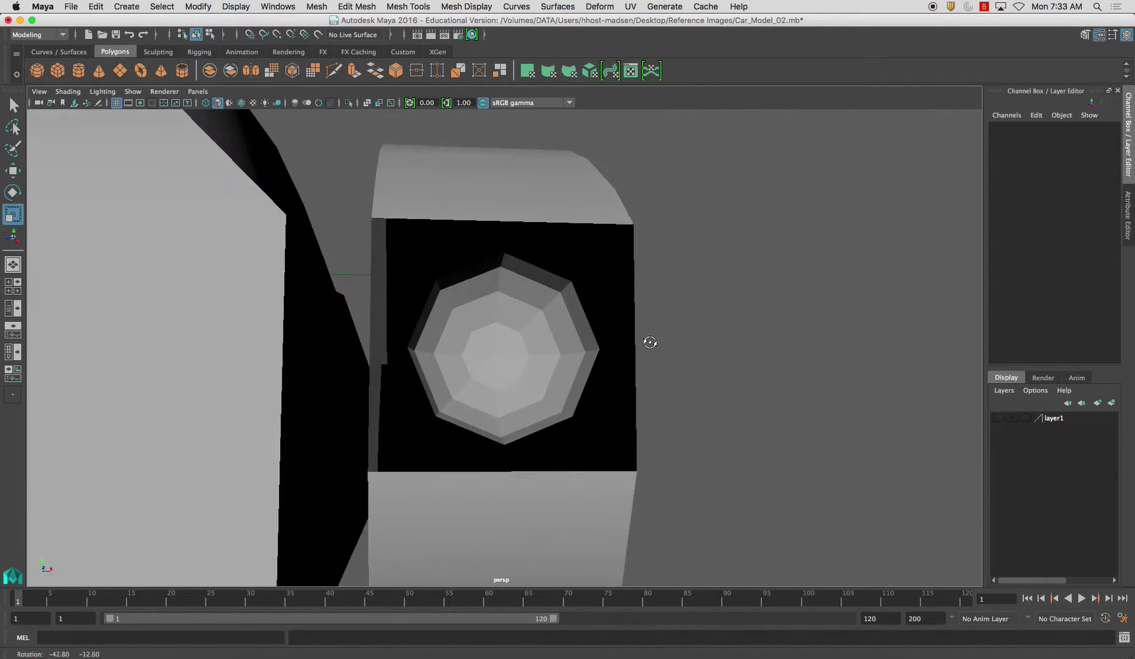
- Switch the half sphere to edge selection and select the full loop of edges around its open rim
left_click(519, 342)
right_click(530, 304)
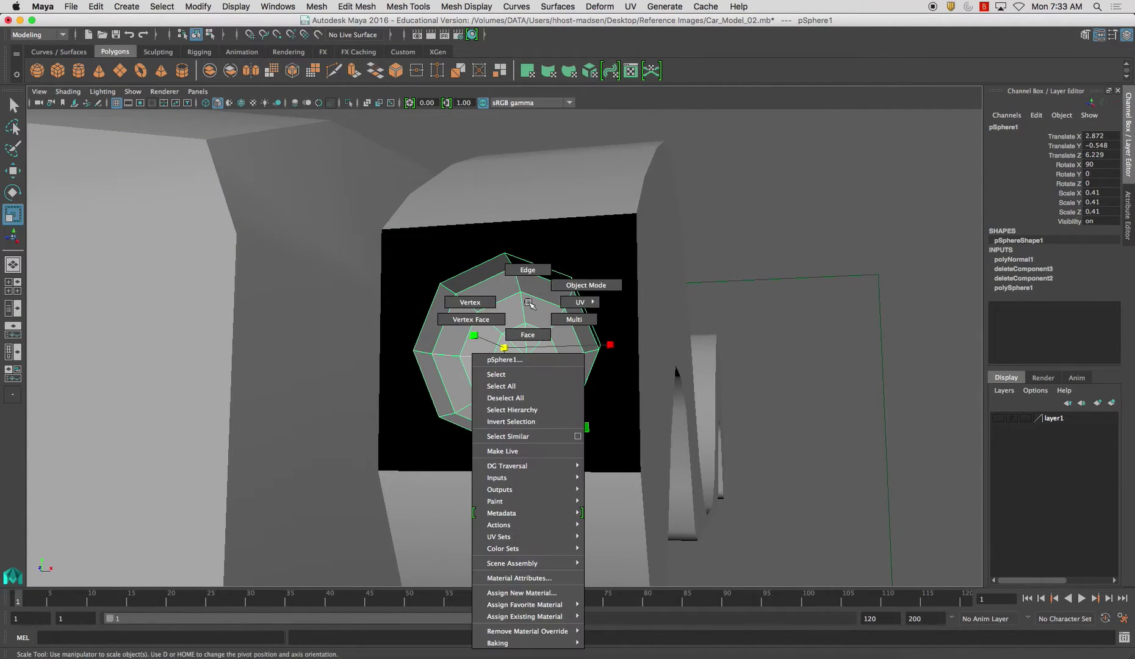
right_click_drag(530, 303, 527, 271)
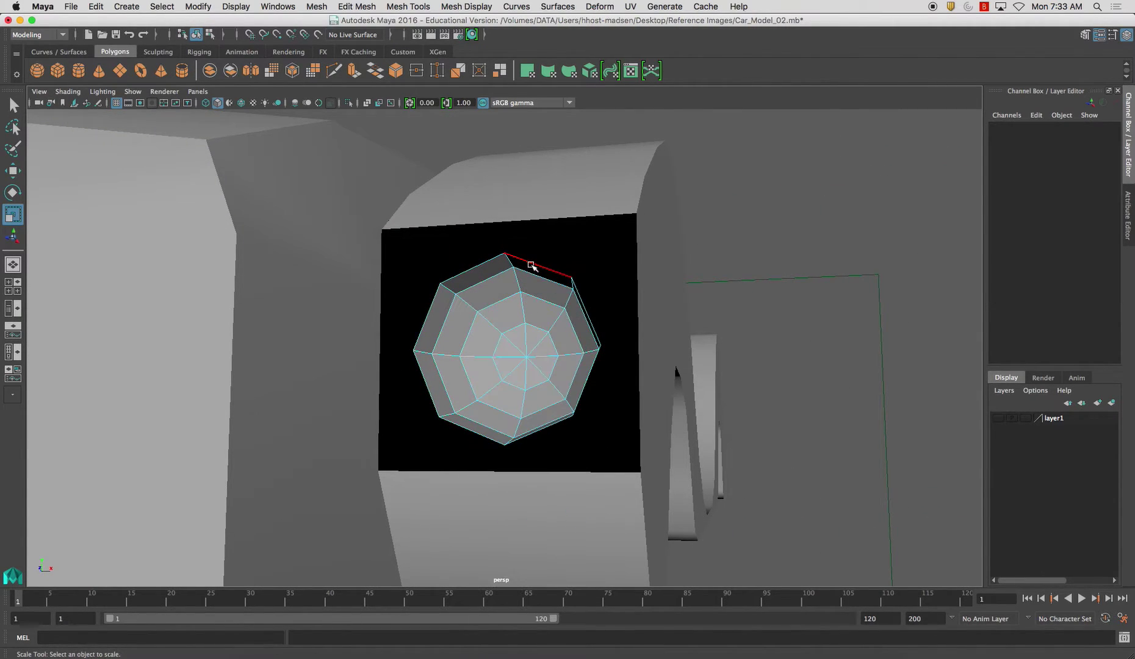
double_click(532, 268)
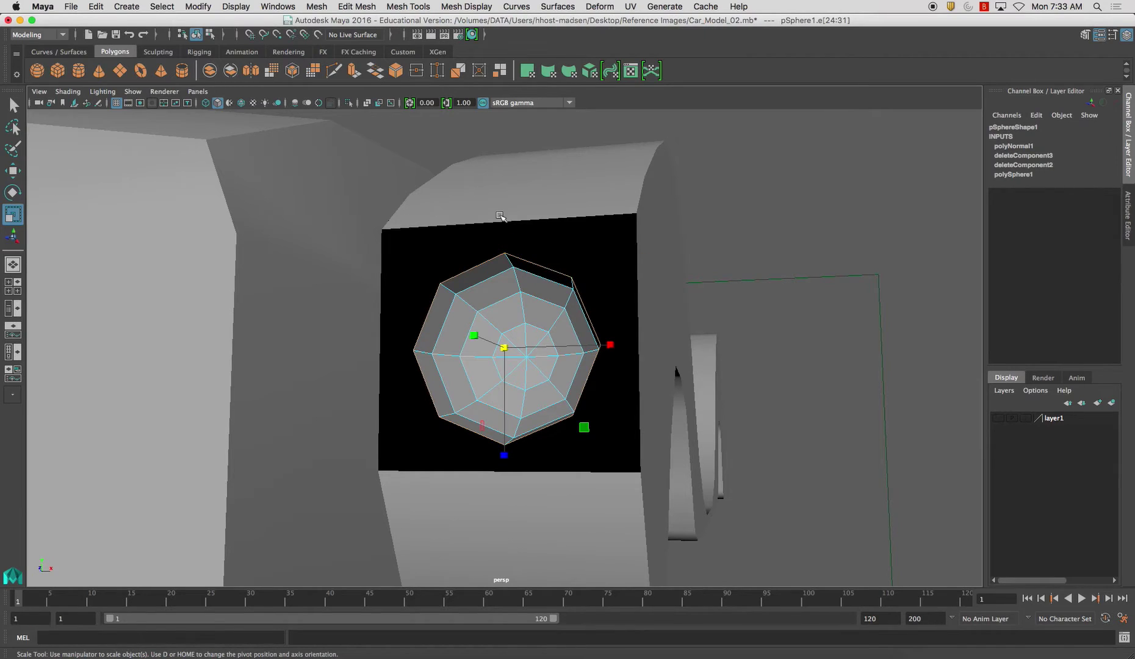
- Extrude the half sphere's rim edge loop and scale it outward by about 1.19 to form a ring
left_click(354, 70)
key("r")
left_click_drag(505, 347, 531, 362)
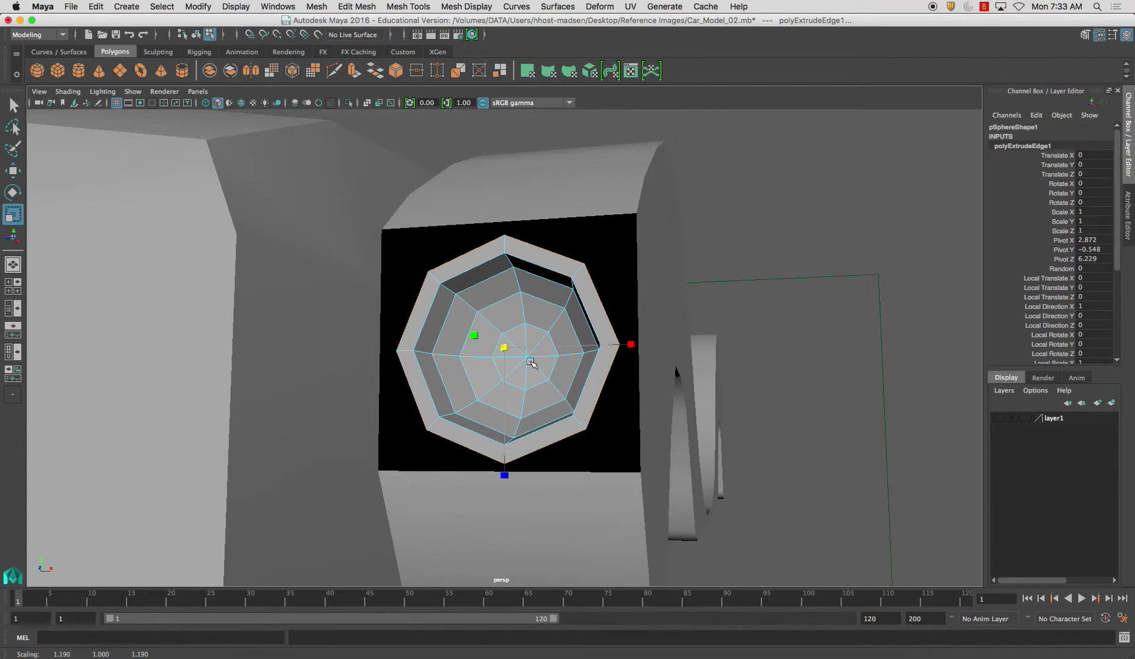
- Turn on Wireframe on Shaded display and clear the selection
left_click(68, 92)
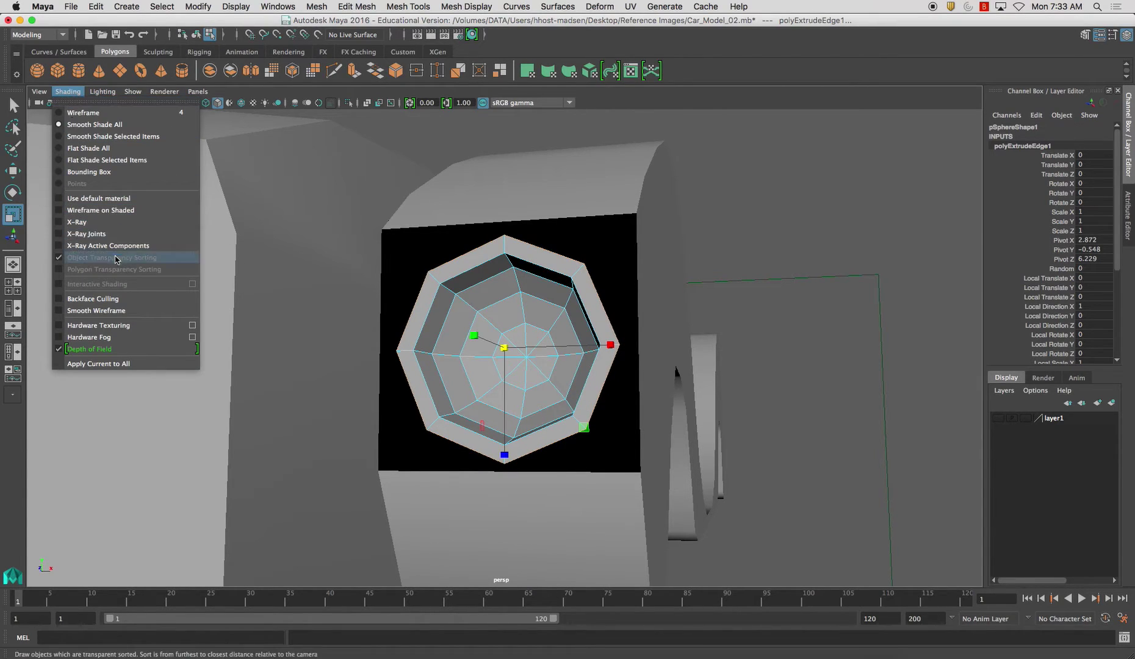
left_click(92, 210)
left_click(747, 250)
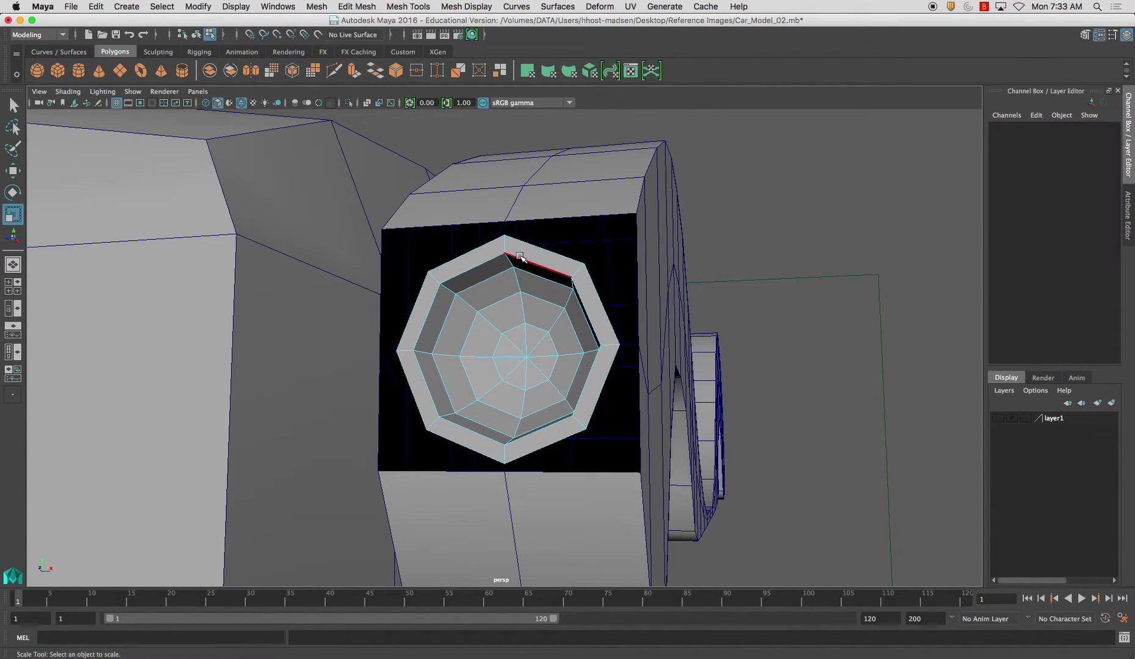
- Snap the ring's top middle vertex and three outer-side vertices onto the matching vertices of the square fender opening
right_click_drag(521, 257, 467, 256)
left_click(505, 239)
key("w")
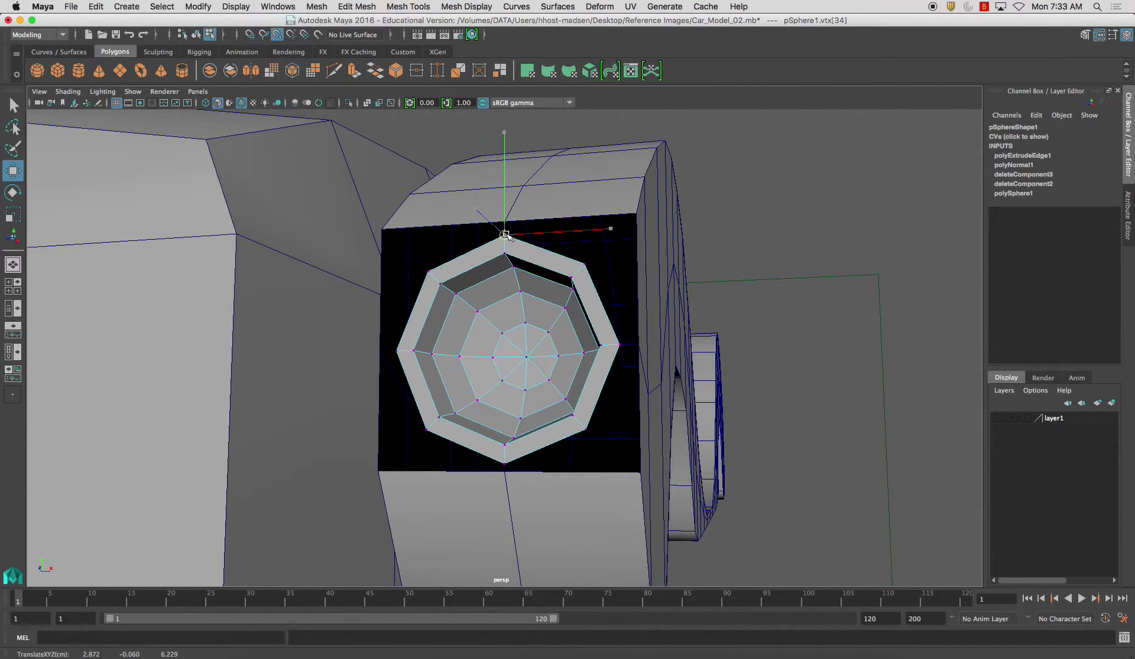
left_click_drag(507, 237, 506, 222)
left_click(584, 263)
left_click_drag(584, 263, 635, 221)
left_click(619, 346)
left_click_drag(619, 346, 641, 442)
left_click(589, 397)
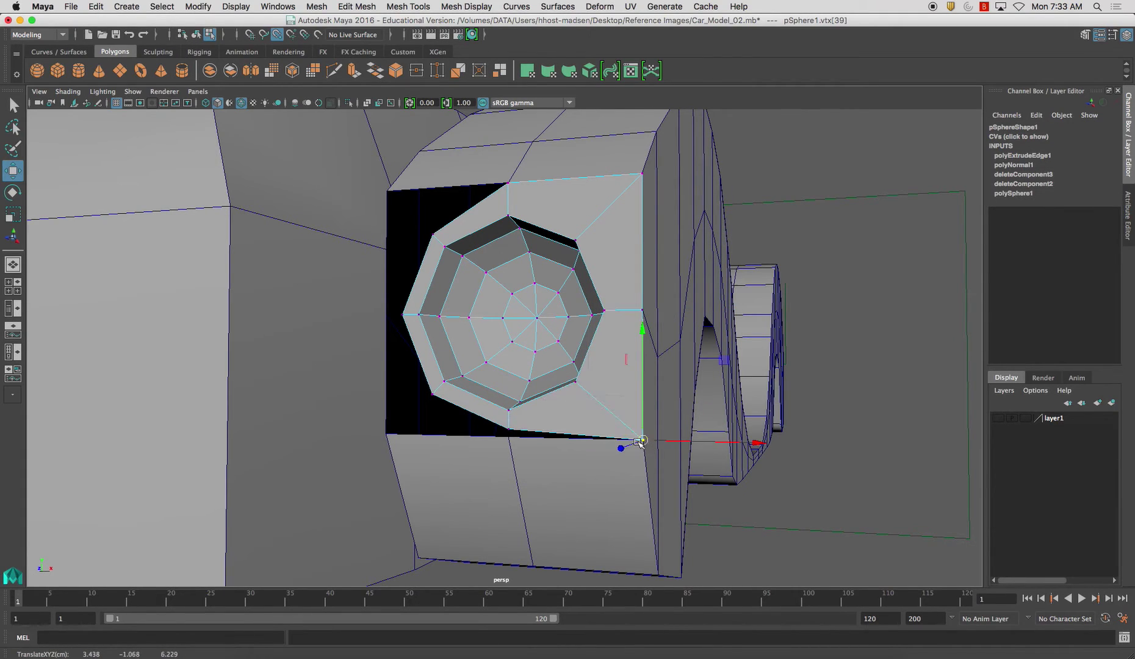
- Snap the ring's bottom middle vertex and three inner-side vertices onto the matching vertices of the fender opening
left_click(509, 429)
left_click_drag(508, 430, 509, 437)
left_click(432, 396)
left_click_drag(431, 395, 386, 434)
left_click(401, 315)
left_click_drag(401, 314, 386, 315)
left_click(442, 246)
left_click_drag(441, 246, 532, 249)
- Combine the headlight half sphere and the side fender into a single mesh
right_click_drag(542, 213, 600, 197)
left_click(610, 289)
left_click_drag(611, 289, 551, 286, "alt")
left_click(552, 286)
left_click(618, 276, "shift")
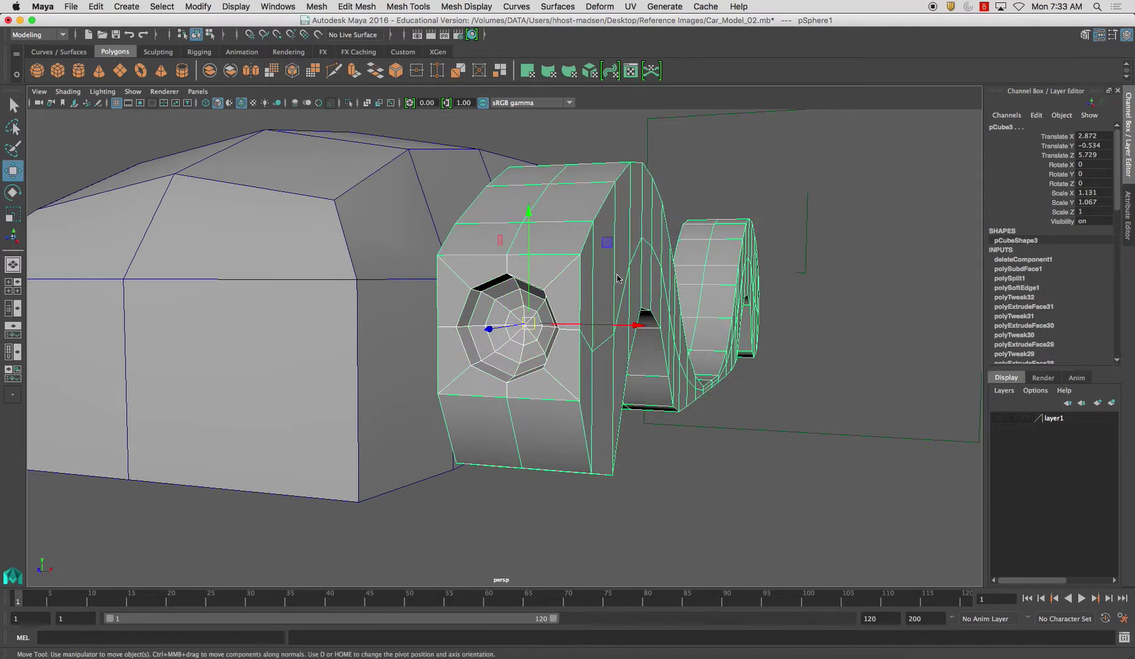
left_click(211, 71)
key("r")
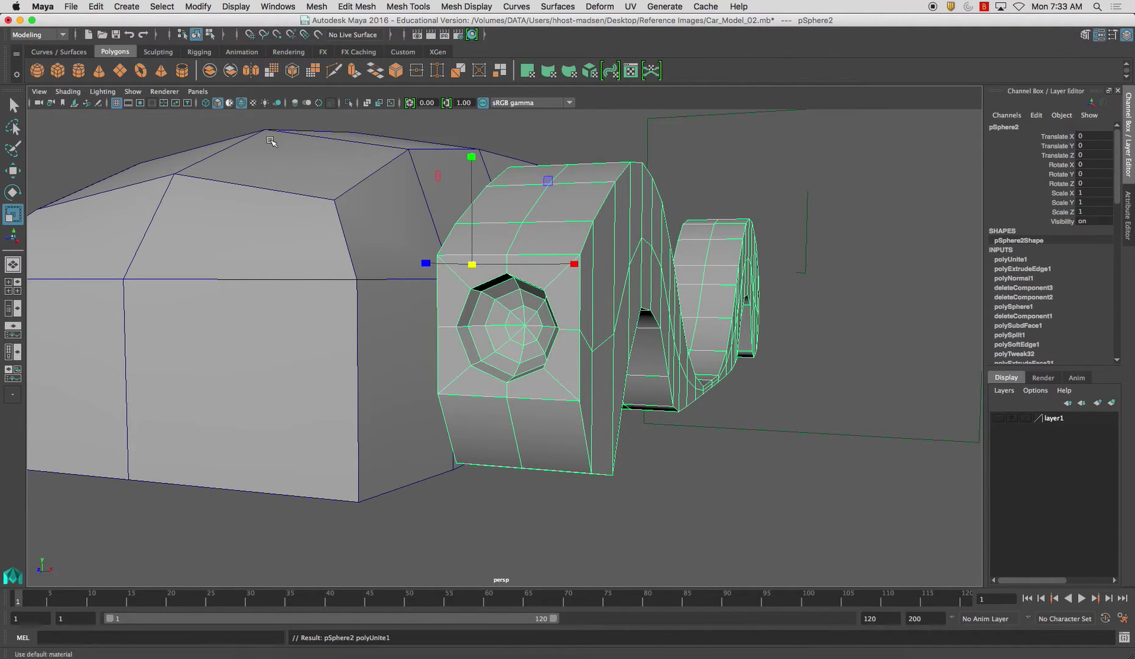
- Switch on smooth preview for the combined fender and view the headlight socket from the side
right_click_drag(570, 245, 514, 241)
left_click_drag(550, 256, 579, 295, "alt")
key("3")
right_click_drag(630, 260, 654, 249)
left_click_drag(671, 281, 488, 280, "alt")
left_click(488, 281)
- Try pulling the socket faces forward to test their connection to the fender, and undo the move
right_click_drag(483, 269, 483, 302)
left_click(494, 304)
key("w")
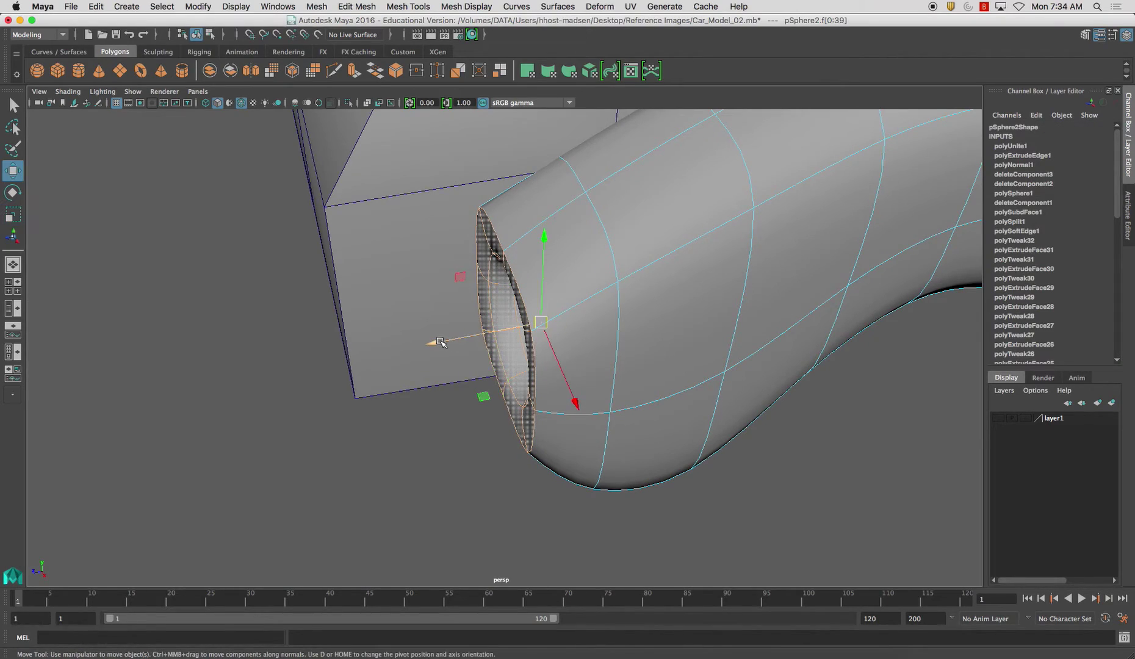
left_click_drag(439, 342, 368, 350)
left_click(405, 428)
left_click_drag(405, 428, 413, 386, "alt")
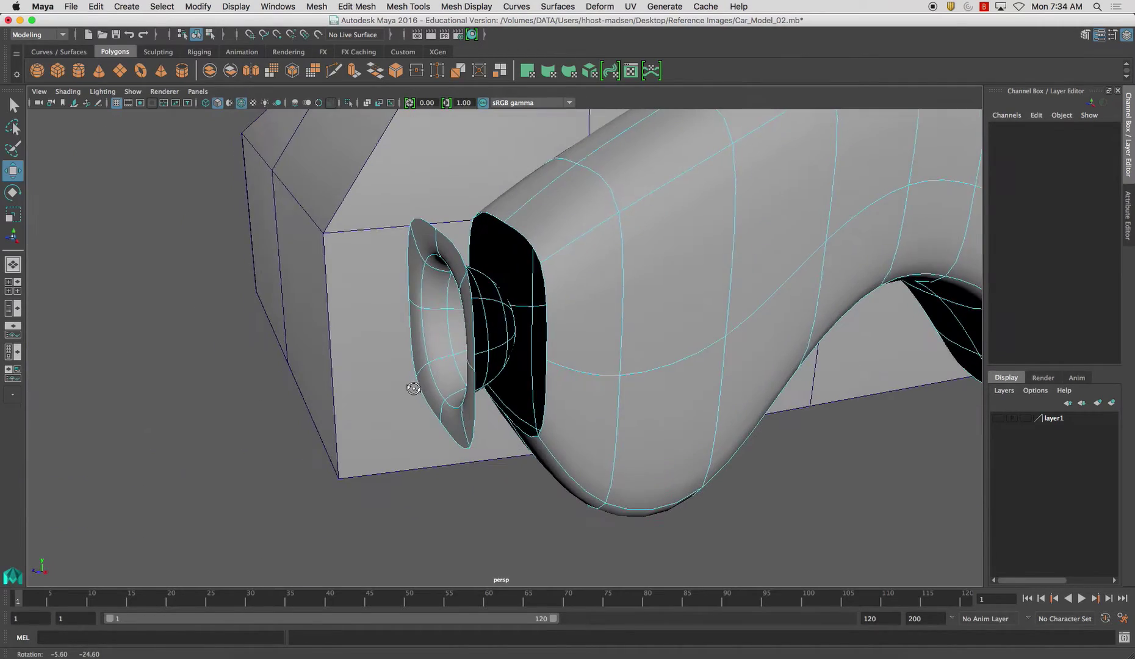
left_click_drag(555, 299, 523, 337, "alt")
key("super+z")
key("super+z")
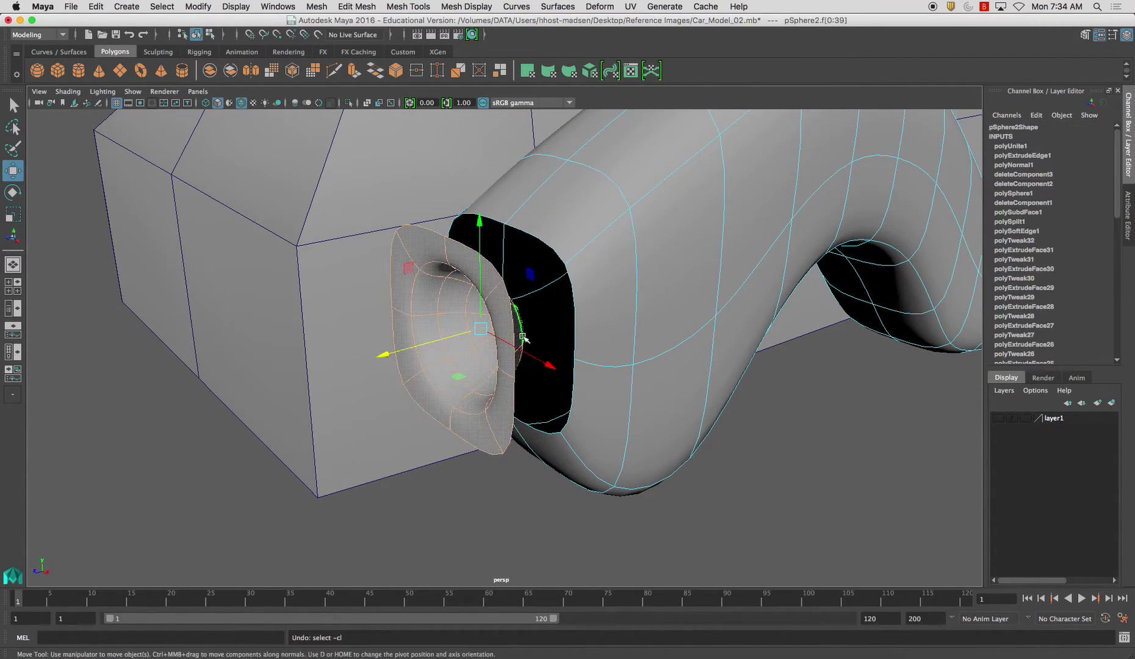
- Turn smooth preview off and merge the overlapping vertices at the upper outer corner of the fender opening
left_click_drag(562, 302, 540, 323, "alt")
right_click(574, 270)
right_click_drag(574, 270, 529, 261)
left_click(549, 291)
key("1")
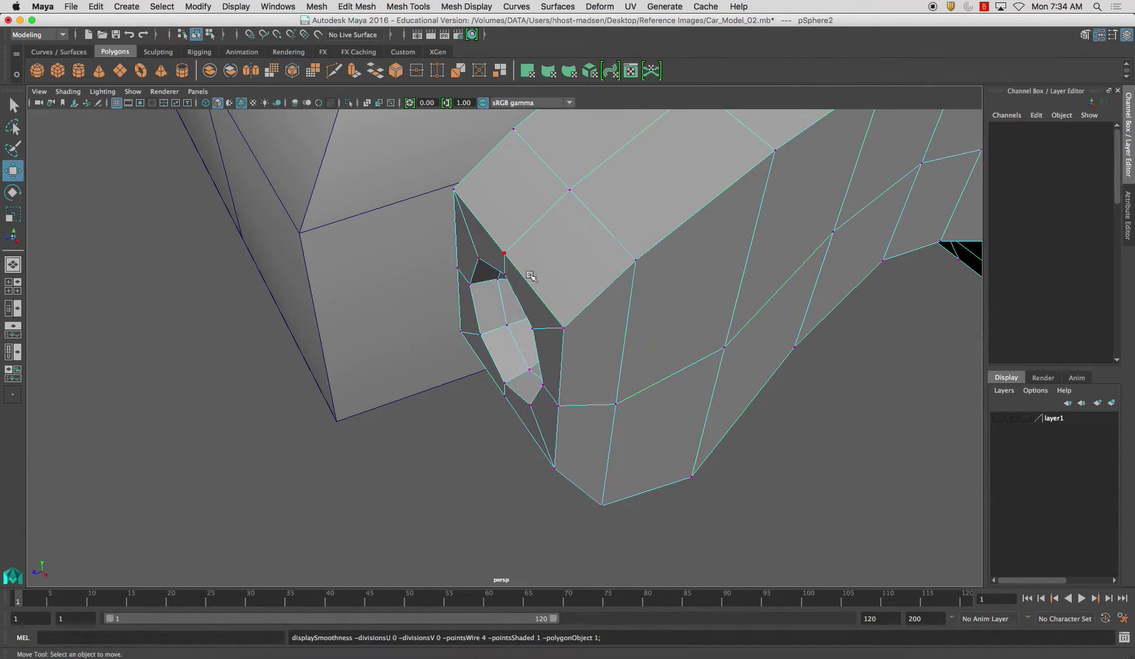
left_click(568, 330)
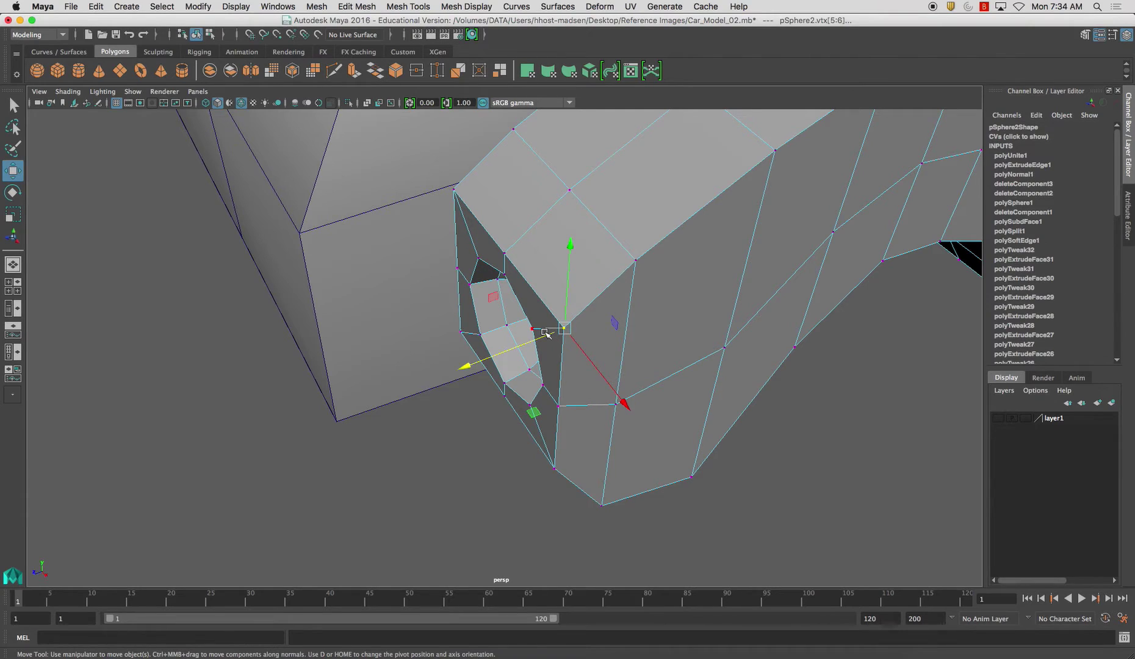
right_click_drag(553, 324, 608, 271, "shift")
- Merge the overlapping vertices at the opening's top middle, upper inner corner, inner side middle and lower inner corner
left_click_drag(540, 292, 519, 242, "alt")
key("g")
left_click_drag(429, 190, 450, 205)
key("g")
left_click_drag(430, 275, 444, 290)
key("g")
left_click_drag(425, 352, 452, 373)
key("g")
- Merge the overlapping vertices at the opening's bottom middle, lower outer corner and outer side middle
left_click_drag(516, 417, 494, 398)
key("g")
left_click_drag(590, 469, 560, 440)
key("g")
left_click_drag(575, 365, 598, 393)
key("g")
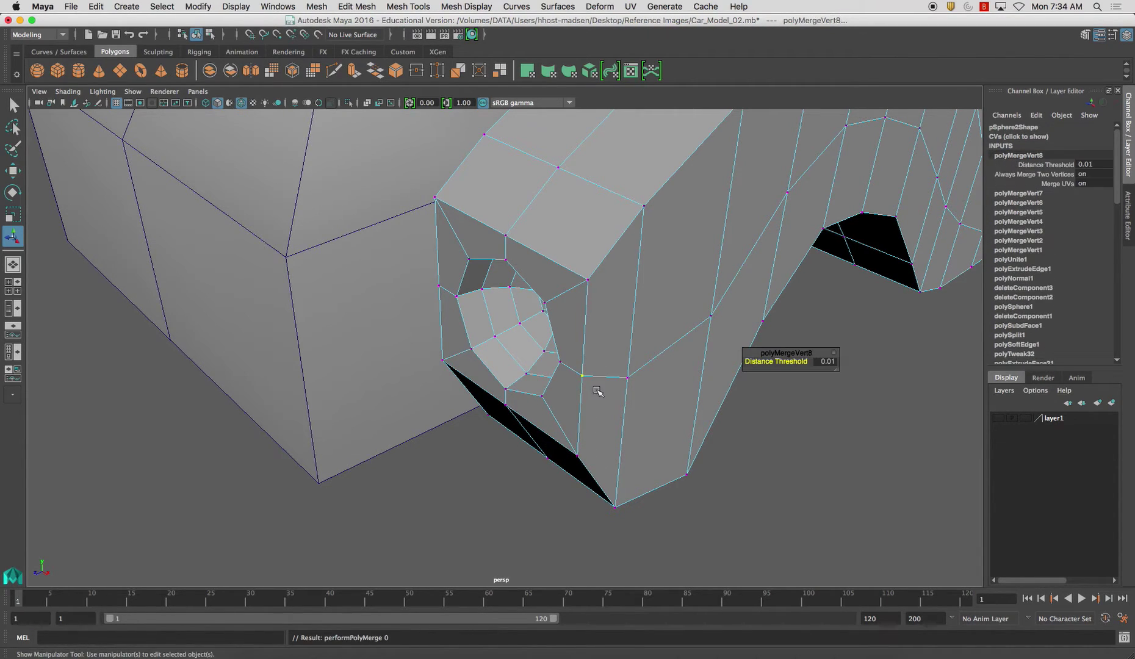
- Return the fender to object selection, turn smooth preview on and clear the selection
left_click_drag(563, 352, 617, 342, "alt")
right_click(576, 286)
left_click(634, 268)
key("3")
left_click(789, 422)
- Select all socket faces, try moving them forward to test the merged seam, and undo the move
right_click_drag(566, 270, 565, 297)
left_click(572, 274)
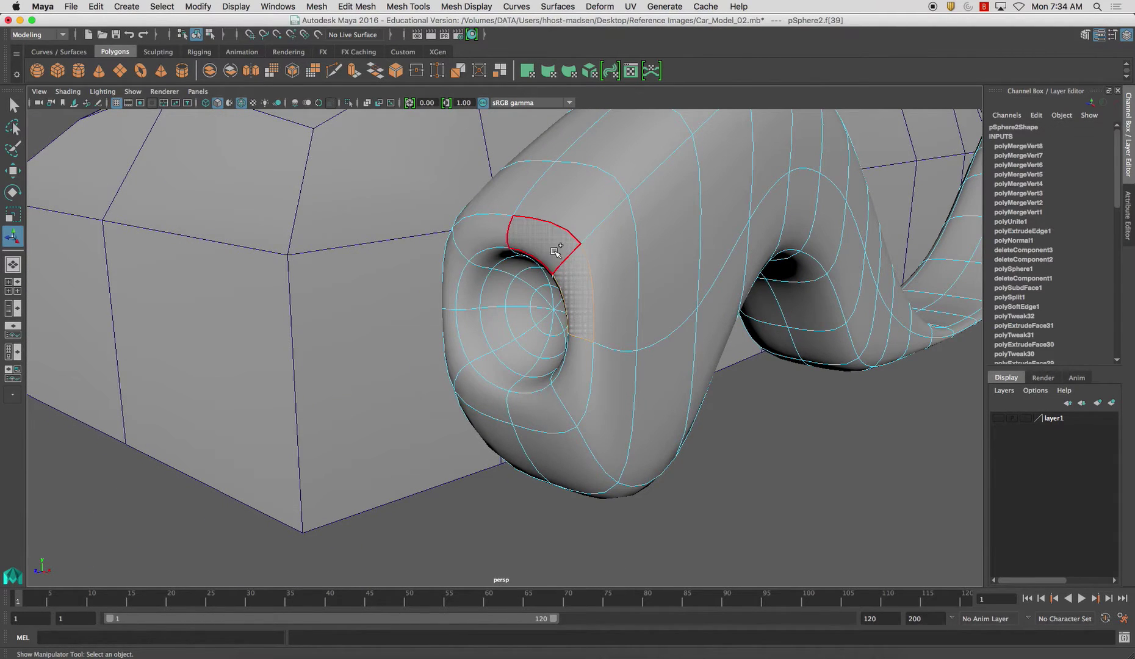
double_click(557, 247, "shift")
left_click(520, 267, "shift")
double_click(481, 280, "shift")
left_click(499, 287, "shift")
double_click(517, 267, "shift")
left_click(519, 320, "shift")
double_click(522, 294, "shift")
left_click_drag(548, 293, 386, 339, "alt")
double_click(538, 321, "shift")
key("w")
key("super+z")
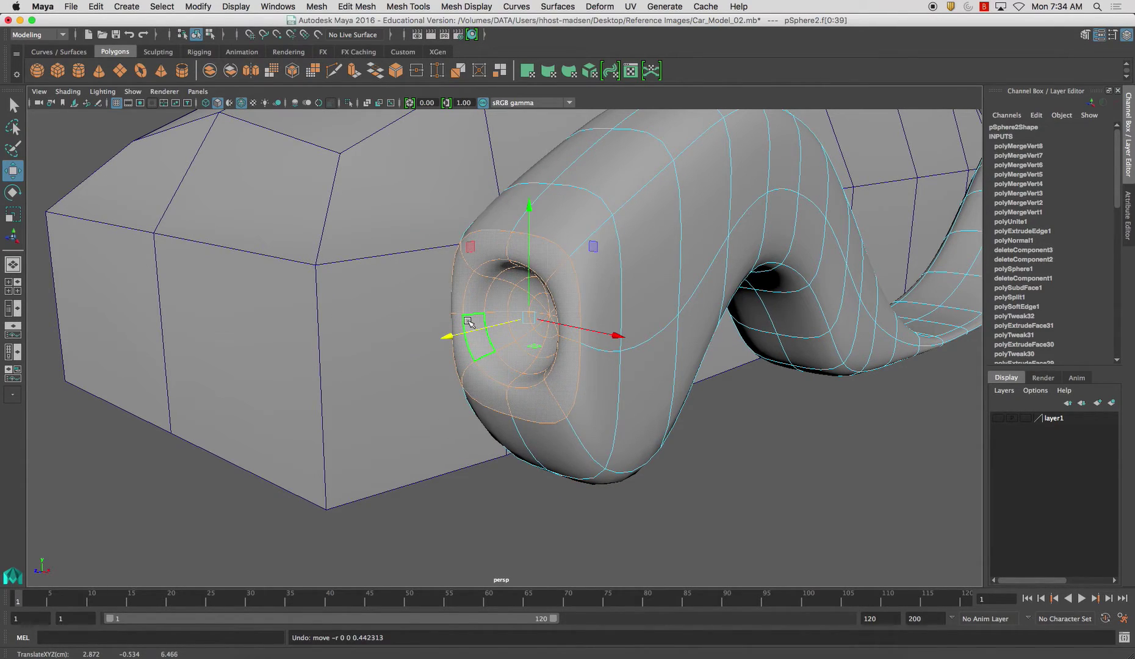
- Bevel the full edge loop around the headlight socket's rim with 2 segments
left_click_drag(477, 322, 530, 321, "alt")
right_click_drag(551, 262, 614, 246)
left_click(721, 367)
left_click_drag(722, 374, 608, 343, "alt")
left_click(583, 231)
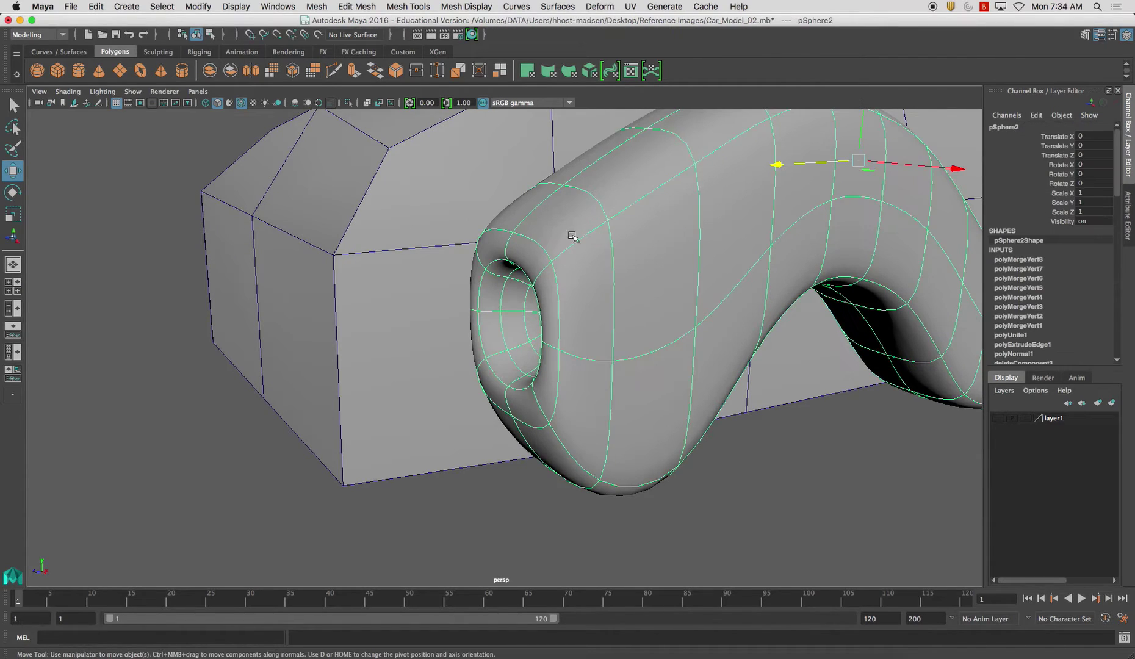
left_click_drag(515, 287, 533, 243, "alt")
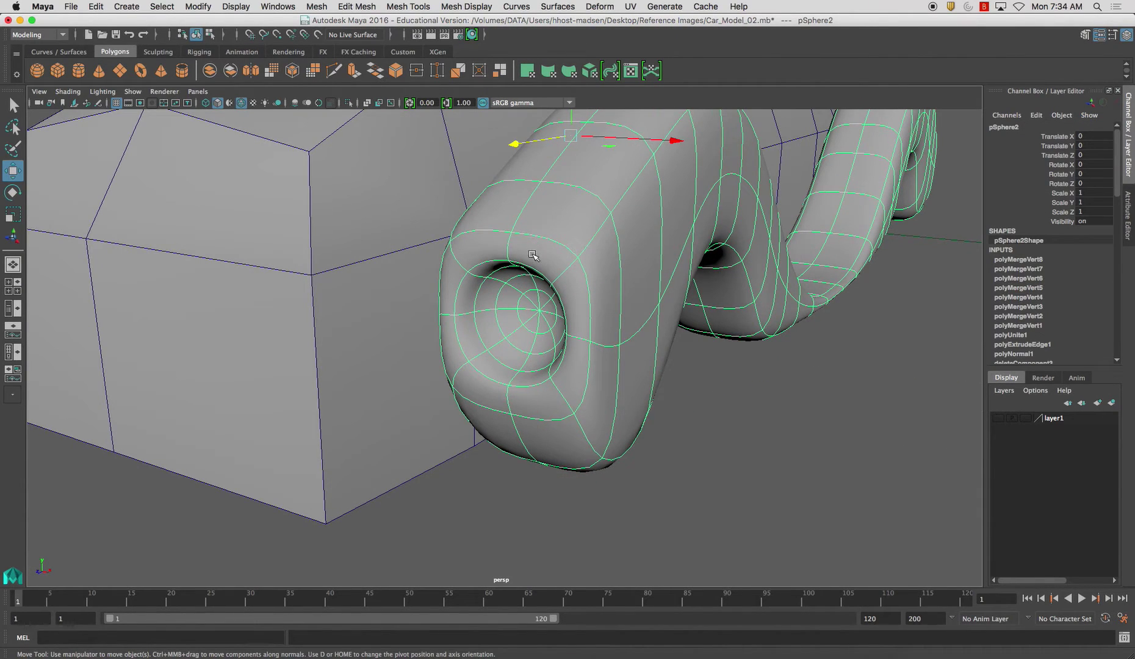
right_click(531, 253)
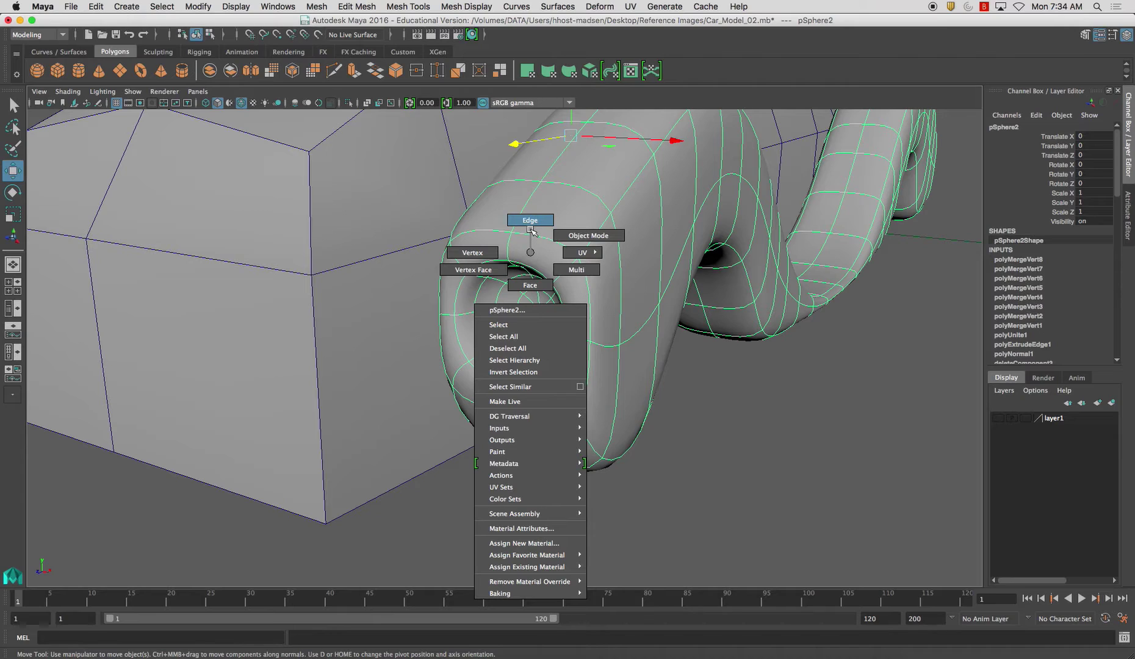
left_click(530, 221)
left_click(533, 269)
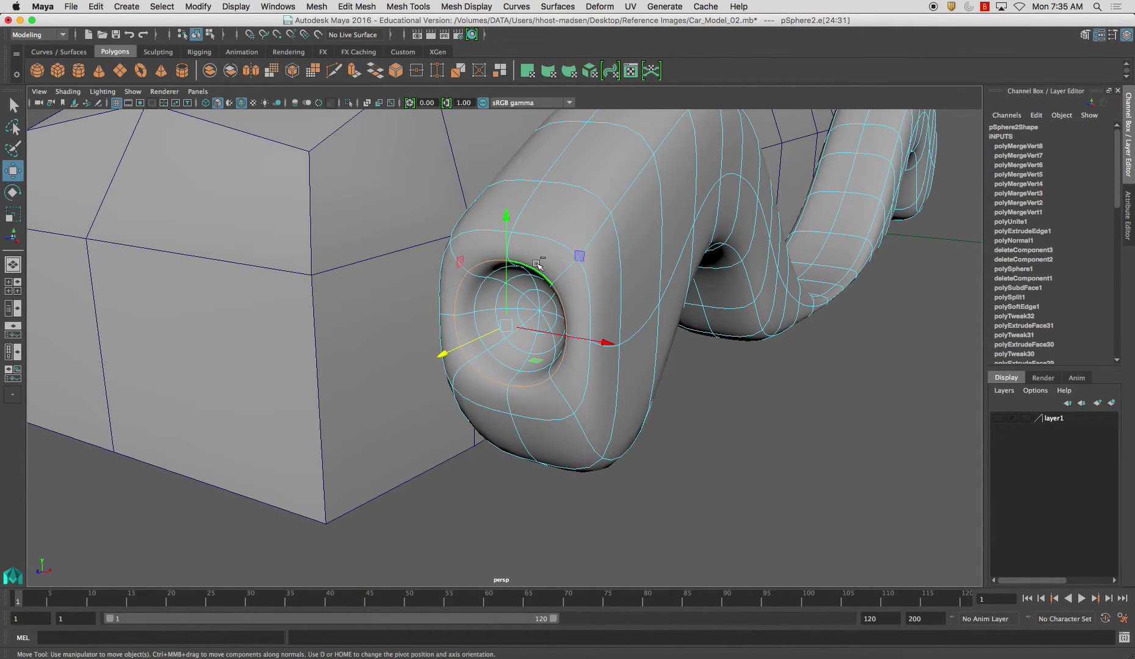
right_click_drag(537, 263, 617, 266, "shift")
left_click(802, 372)
type("2")
key("Return")
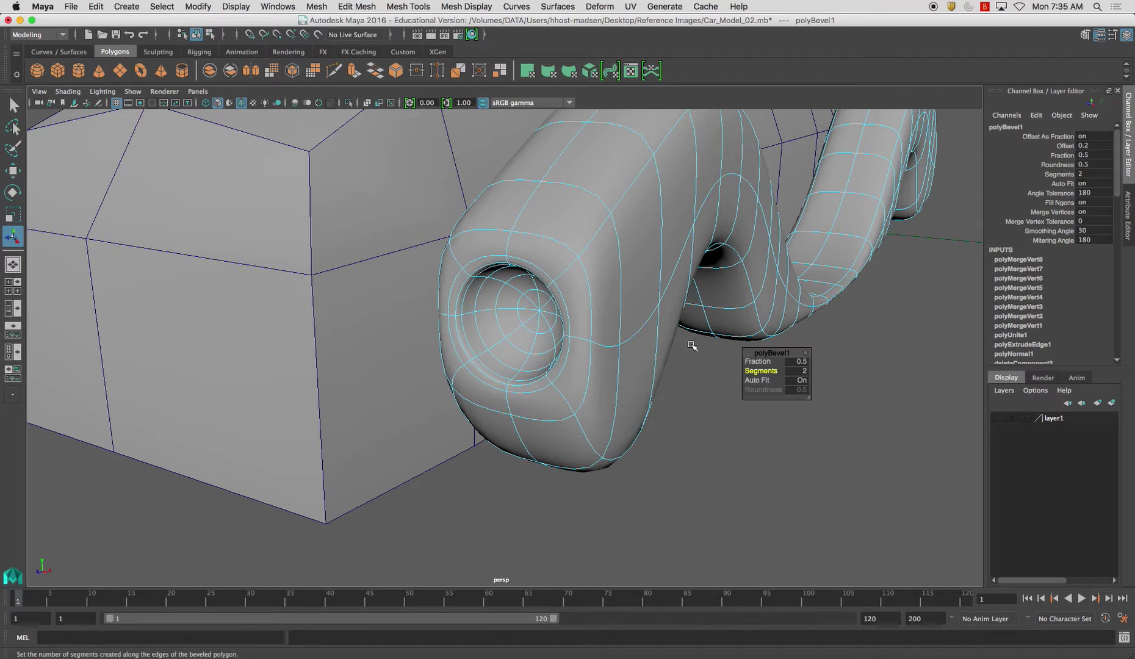
- Return the fender to object selection, deselect it and turn off Wireframe on Shaded display
key("1")
left_click_drag(568, 333, 638, 322, "alt")
right_click_drag(555, 274, 611, 256)
left_click(654, 312)
left_click_drag(653, 312, 541, 302, "alt")
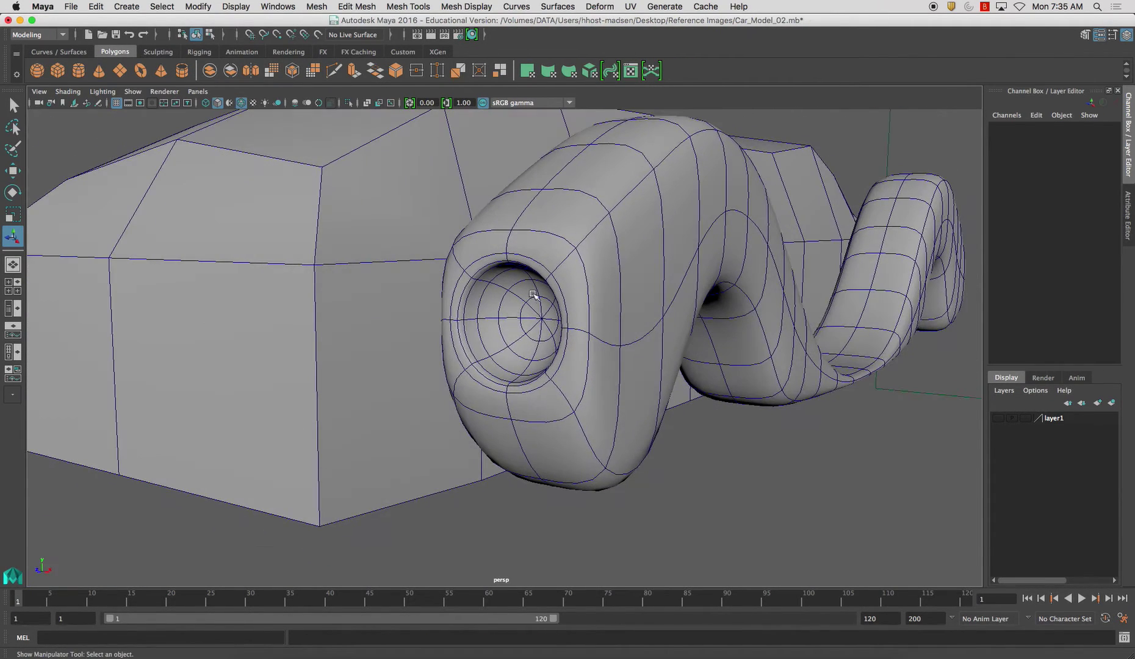
left_click(67, 92)
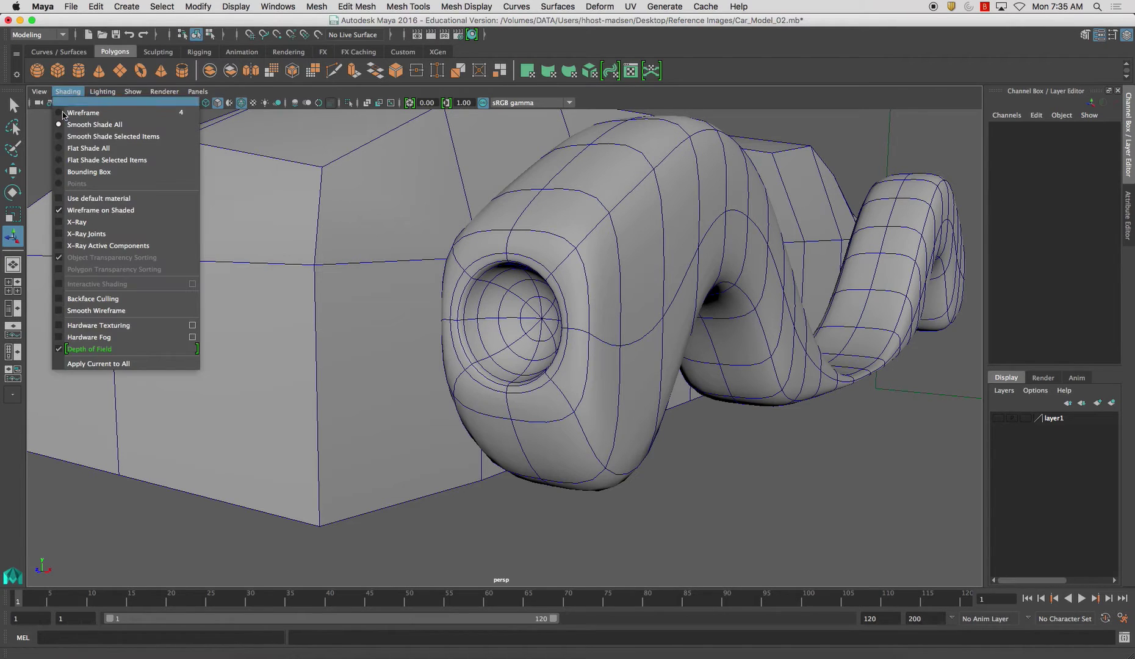
left_click(147, 207)
- Turn smooth preview off on the fender and examine the beveled low-poly headlight socket
left_click_drag(479, 305, 658, 339, "alt")
left_click_drag(551, 309, 561, 297, "alt")
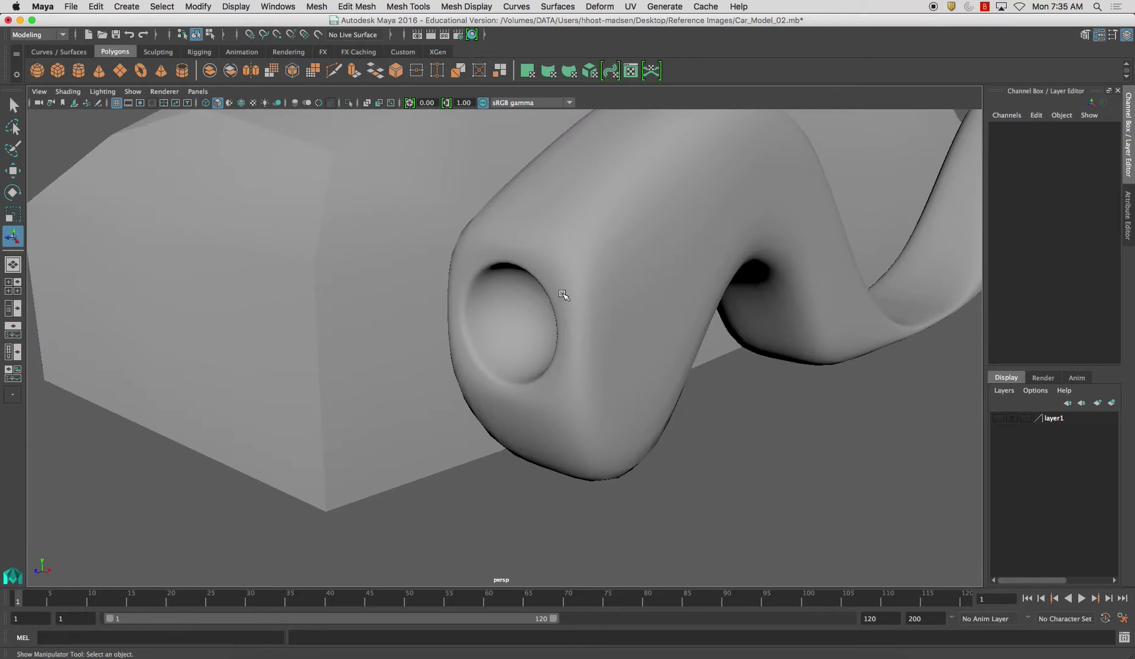
left_click(561, 297)
key("1")
left_click_drag(458, 303, 394, 313, "alt")
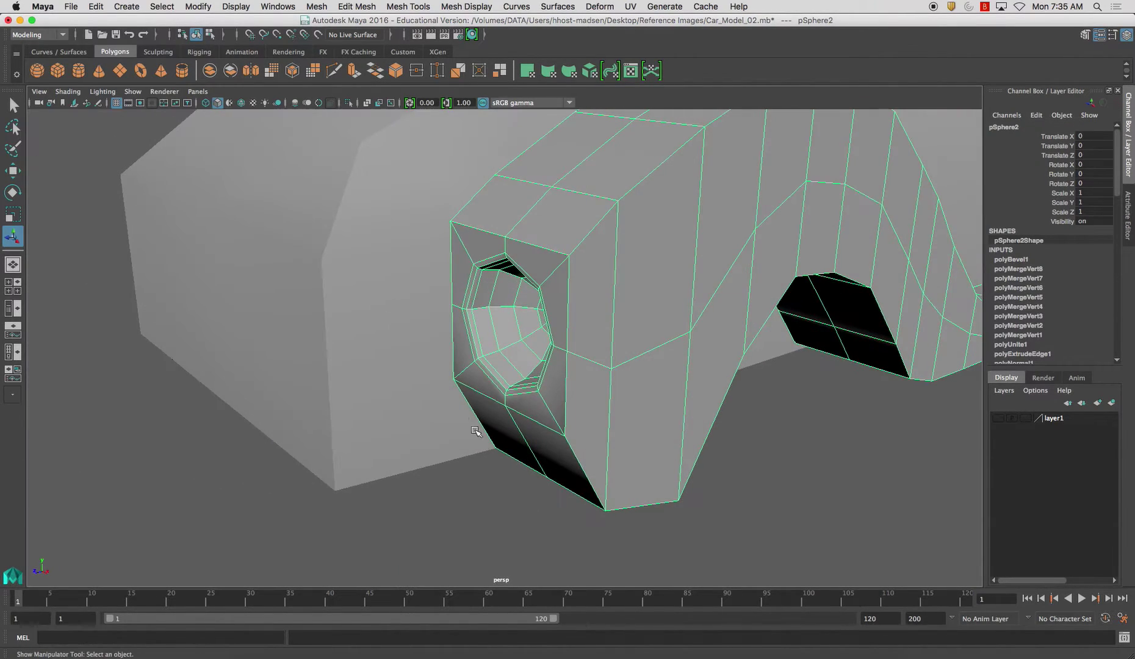
left_click(486, 475)
left_click_drag(487, 474, 494, 446, "alt")
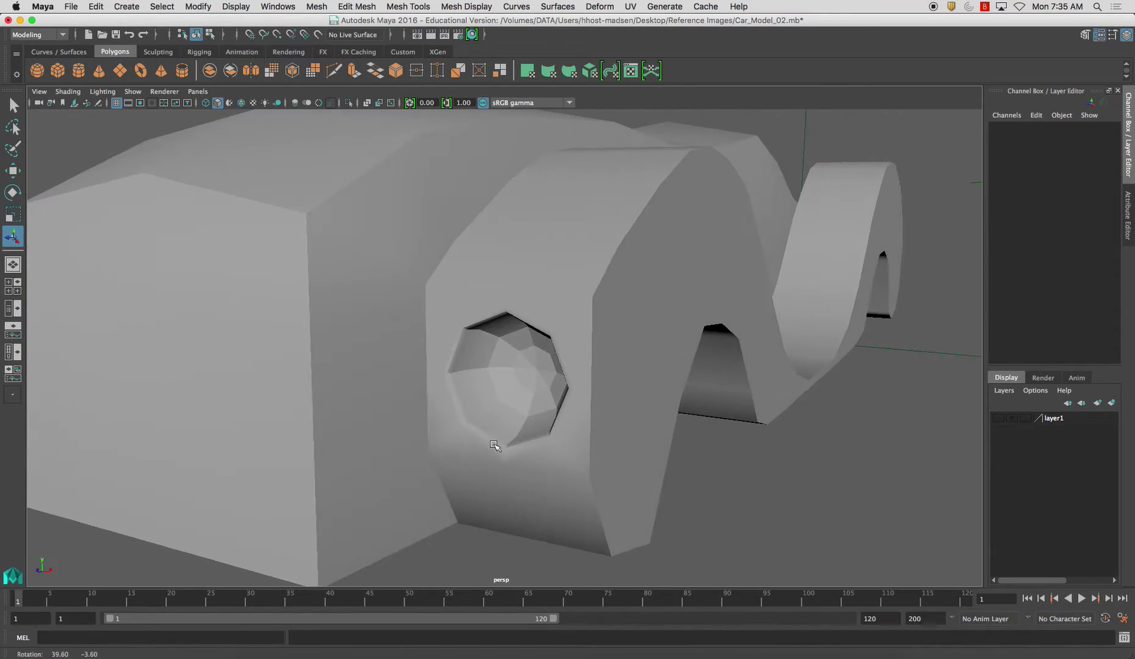
left_click(522, 379)
left_click_drag(522, 380, 485, 454, "alt")
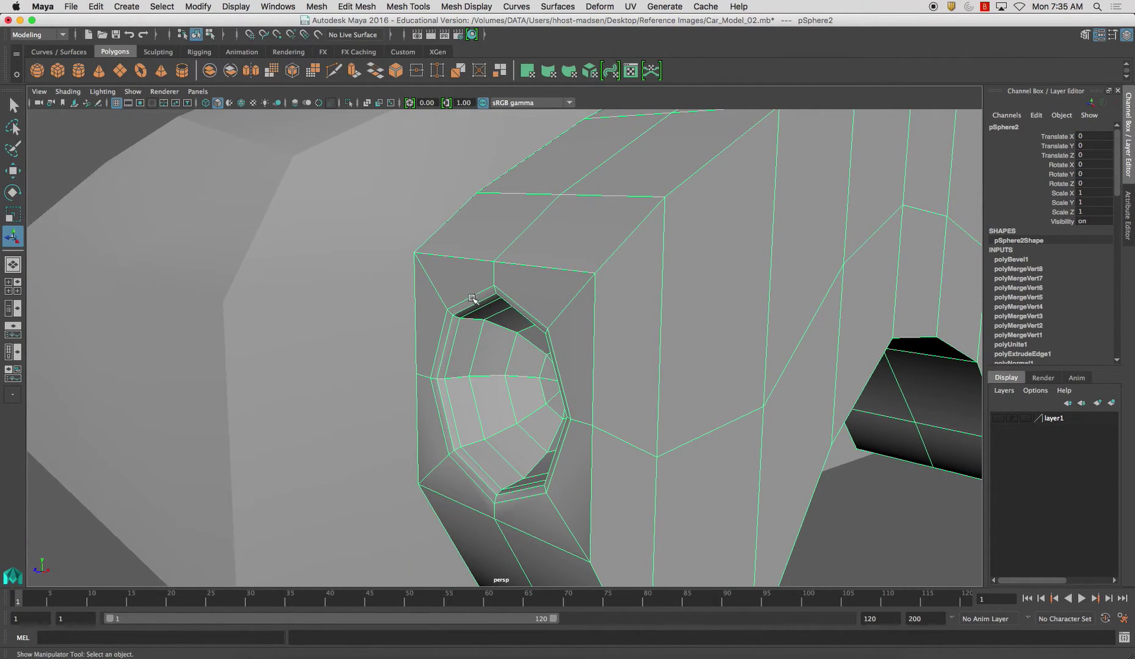
- Restore the fender's smooth preview and examine the headlight socket and the car body from several angles
left_click_drag(442, 389, 769, 451, "alt")
key("3")
left_click(769, 451)
left_click_drag(684, 423, 551, 340, "alt")
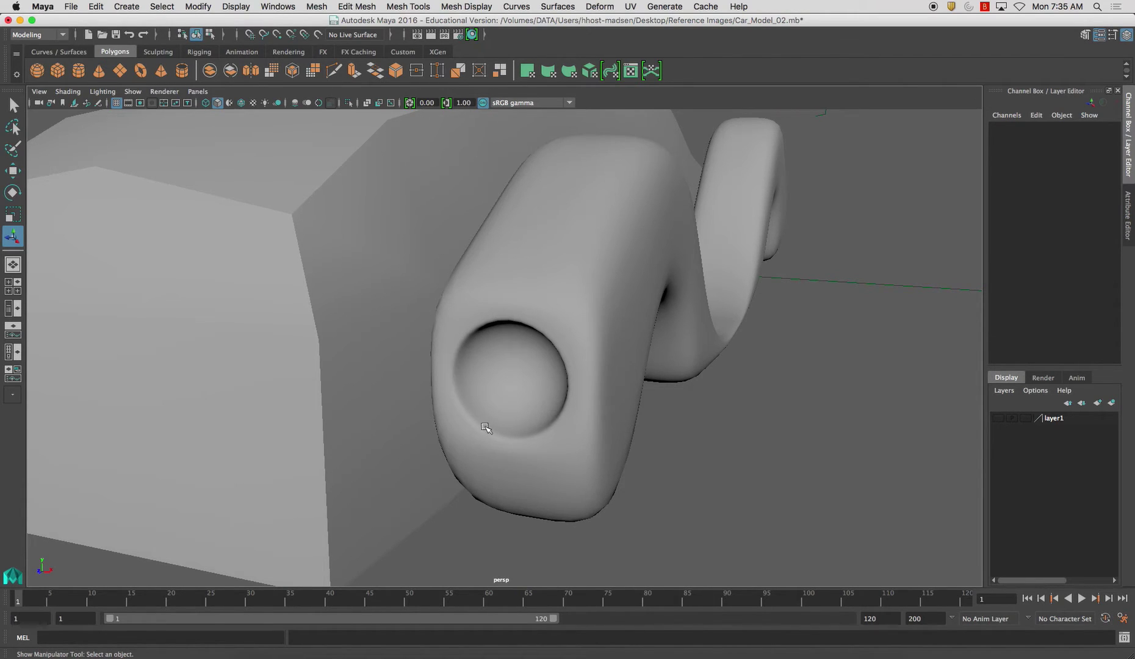
left_click_drag(567, 437, 518, 429, "alt")
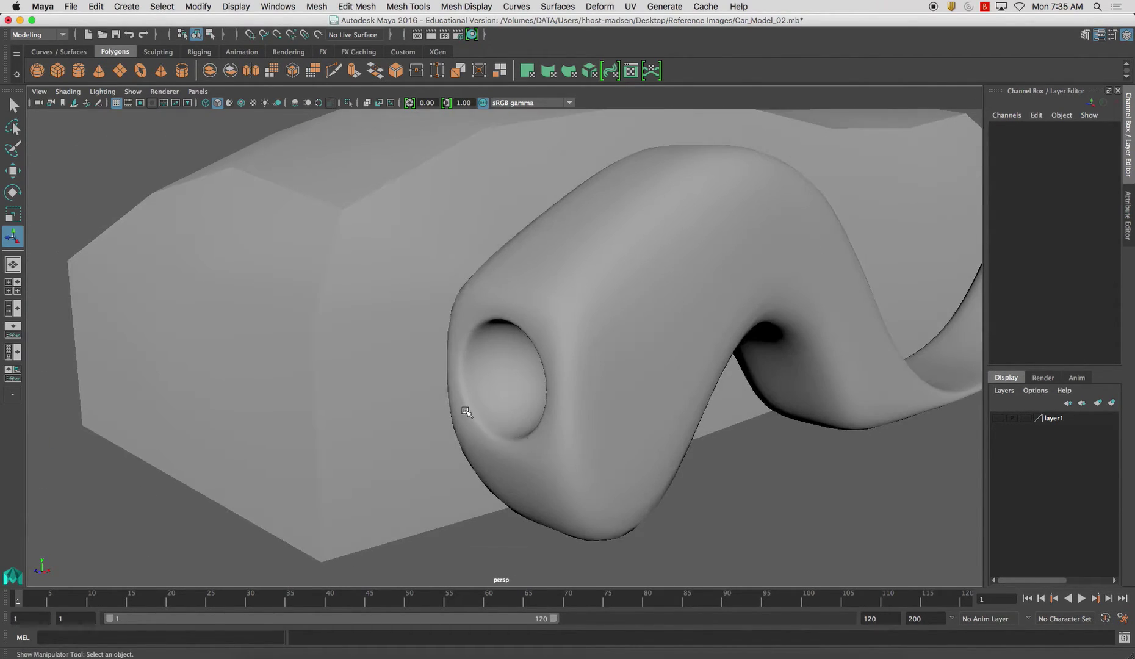
left_click_drag(562, 393, 661, 356, "alt")
left_click(662, 374)
scroll(608, 400, "down", 4)
left_click(707, 391)
left_click_drag(707, 390, 713, 432, "alt")
left_click_drag(590, 400, 588, 364, "alt")
left_click(546, 357)
left_click_drag(740, 428, 483, 332, "alt")
left_click(700, 451)
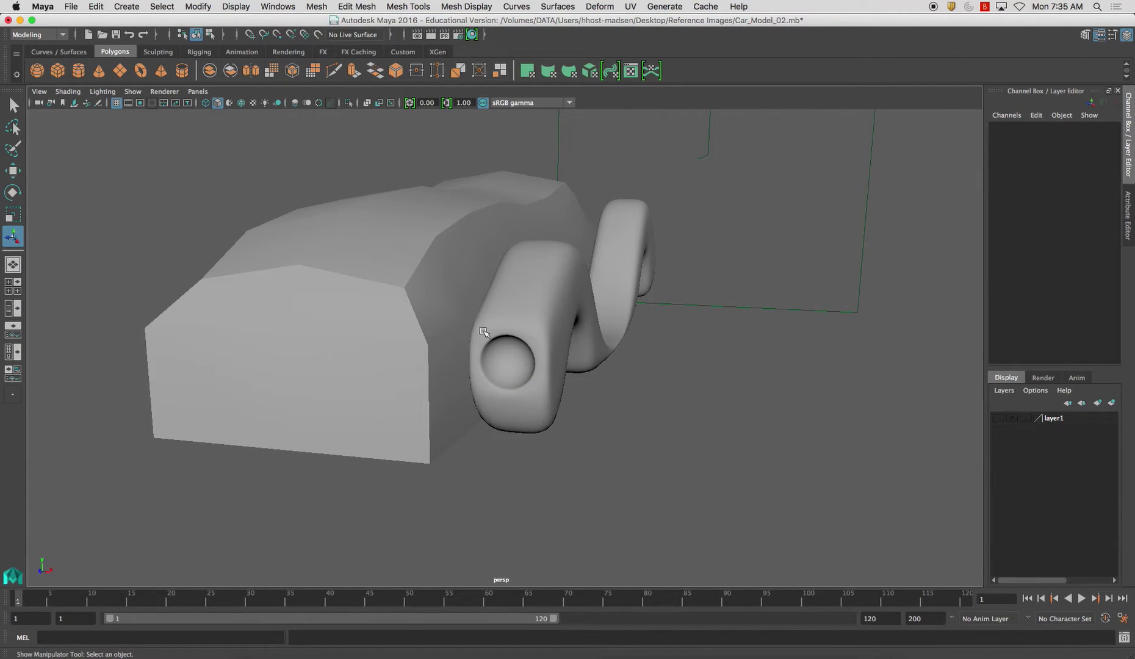
- Create a polygon sphere, position it in the headlight socket and scale it to about 0.349
left_click(37, 71)
key("w")
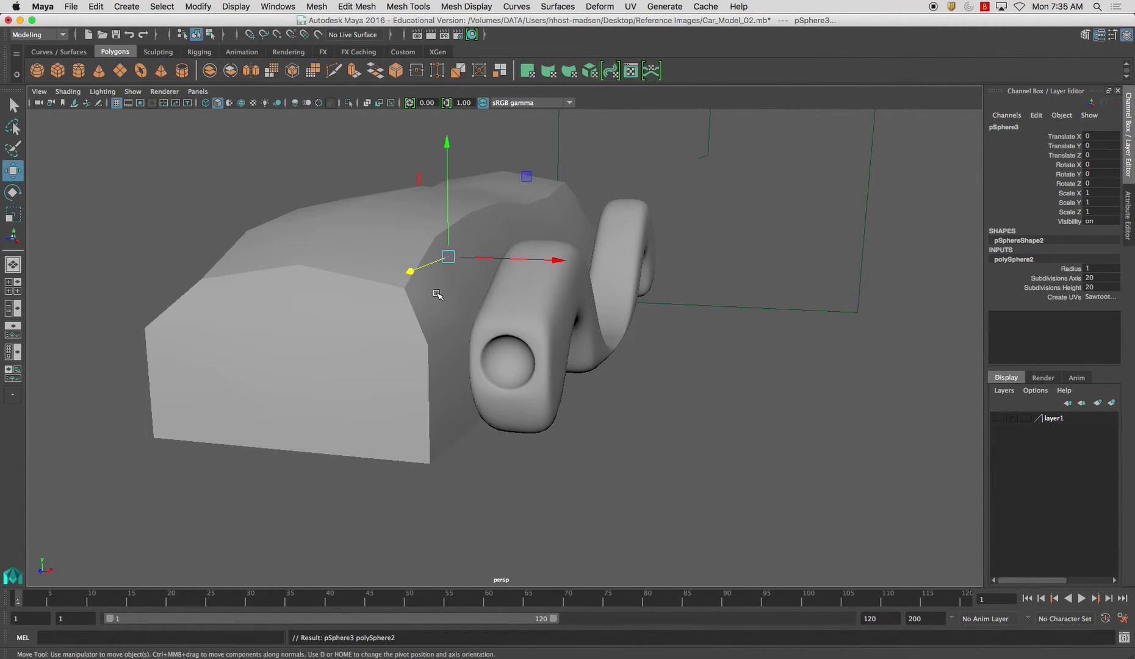
left_click_drag(446, 257, 520, 421)
key("r")
left_click_drag(515, 357, 431, 335)
- Set the headlight sphere's X rotation to 90 so its pole faces forward
key("e")
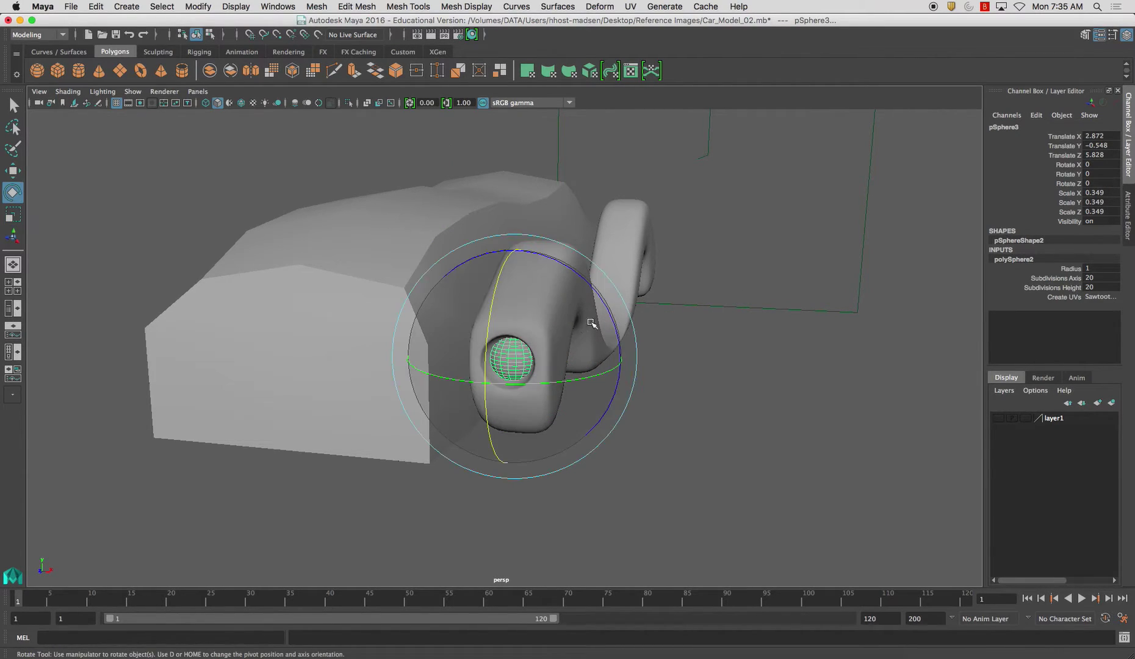
left_click_drag(492, 303, 488, 352)
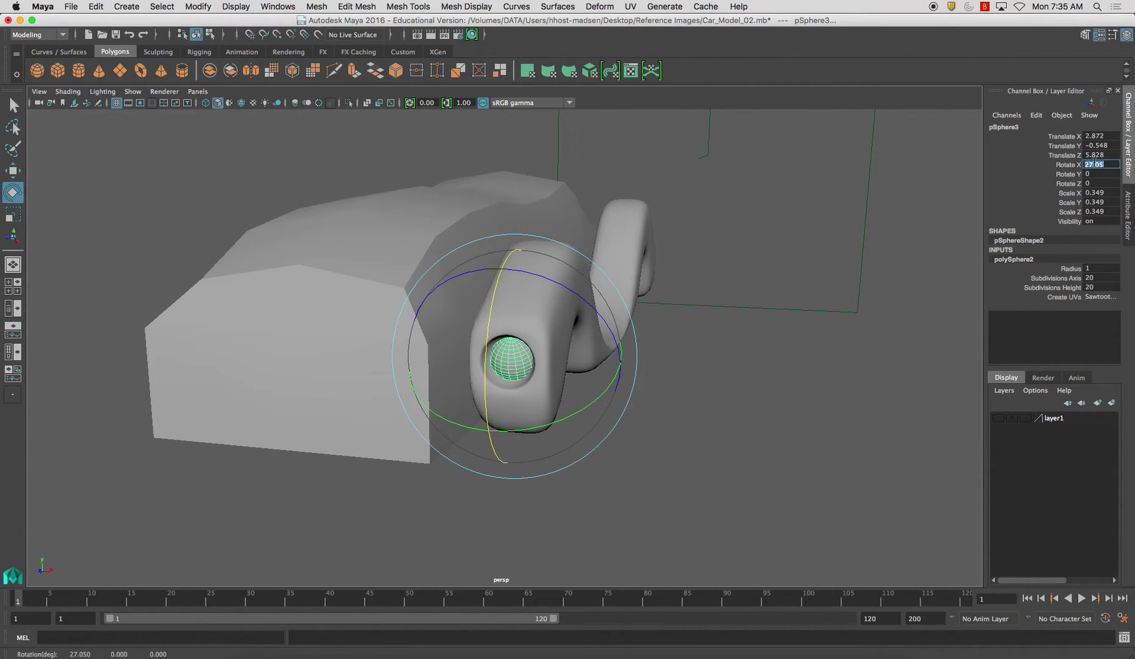
key("Return")
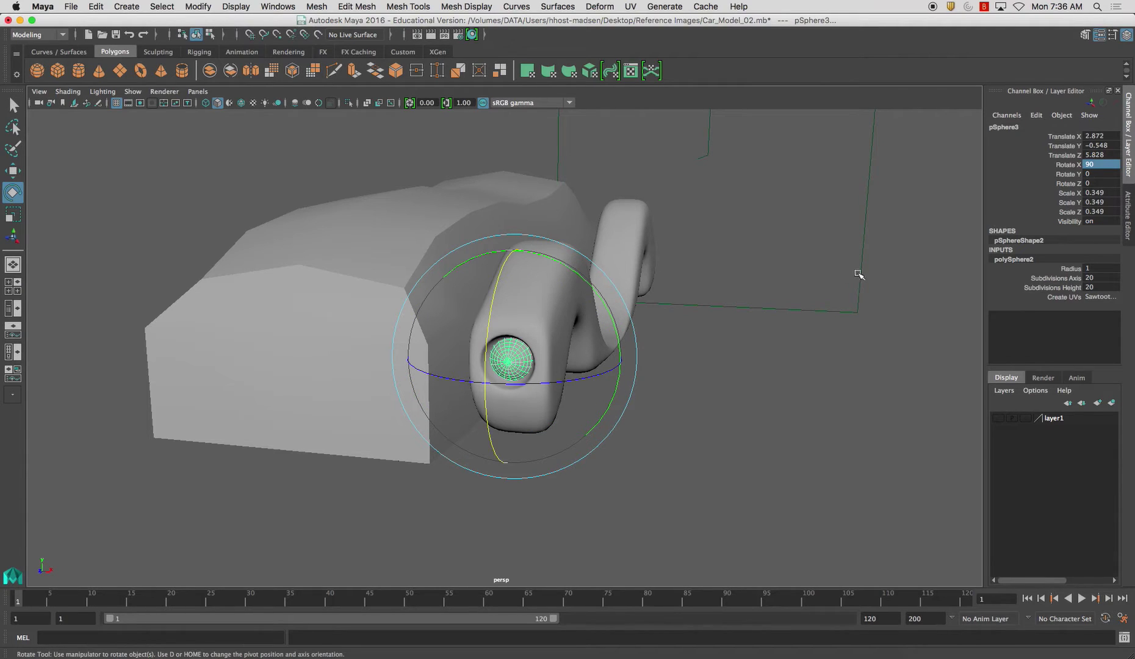
- Scale the headlight sphere to about 0.376, move it forward to about 6.085 in Z, and clear the selection
left_click_drag(635, 299, 682, 301, "alt")
right_click_drag(681, 301, 882, 427, "alt")
key("r")
left_click_drag(683, 368, 647, 397)
key("w")
left_click_drag(589, 447, 533, 459)
key("r")
left_click_drag(631, 431, 628, 431)
key("w")
left_click_drag(527, 456, 615, 410)
key("r")
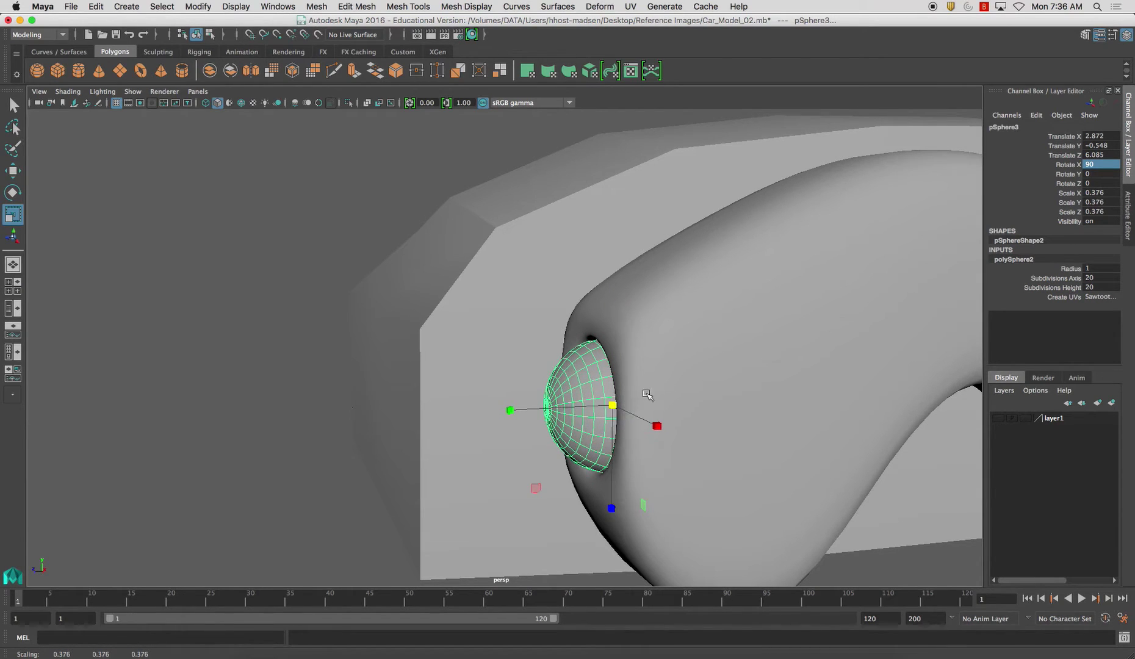
left_click_drag(542, 439, 617, 441, "alt")
scroll(752, 477, "down", 5)
left_click(755, 441)
left_click_drag(755, 441, 669, 454, "alt")
left_click_drag(636, 409, 735, 312, "alt")
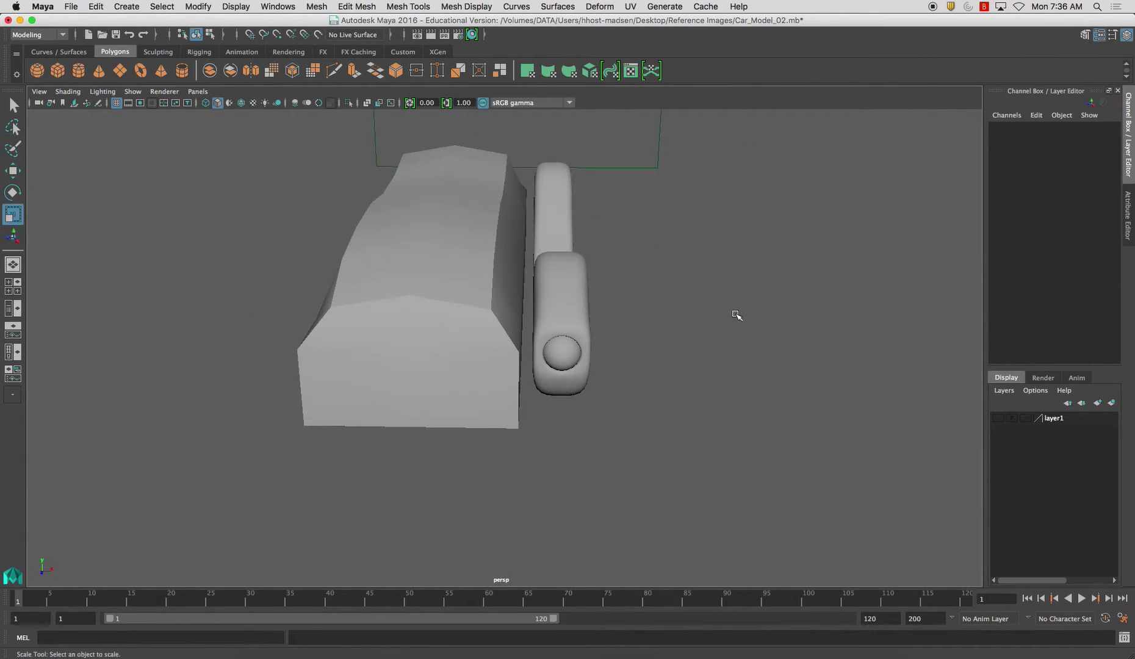
- Examine the car body, side fender and headlight from several angles
scroll(620, 320, "down", 4)
left_click_drag(620, 320, 465, 348, "alt")
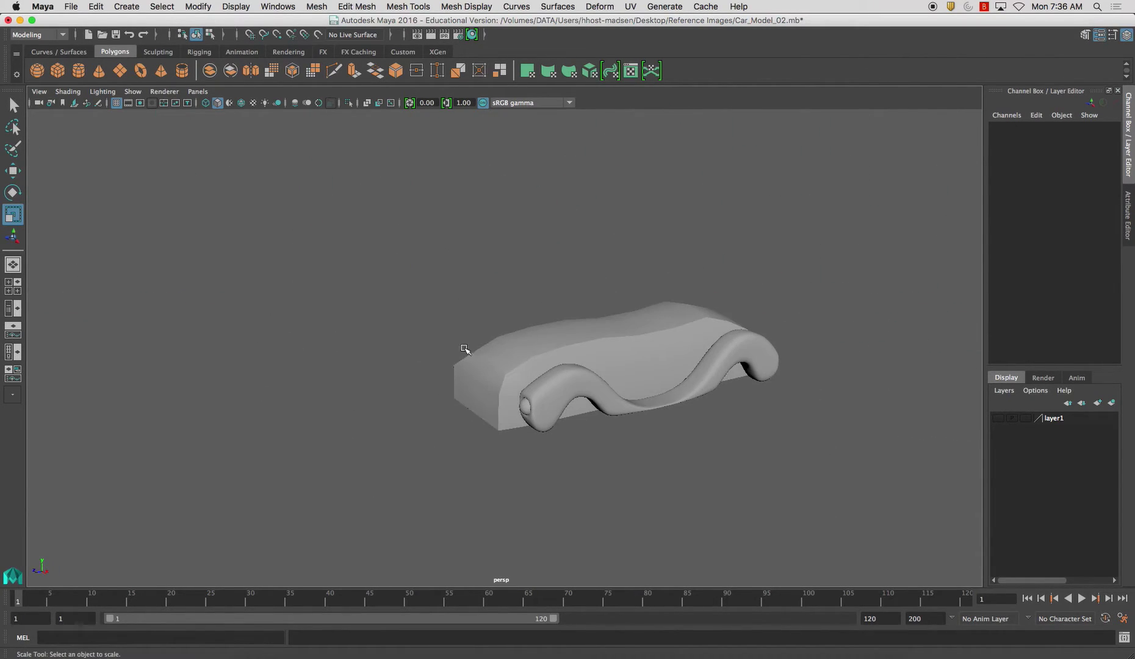
left_click(562, 384)
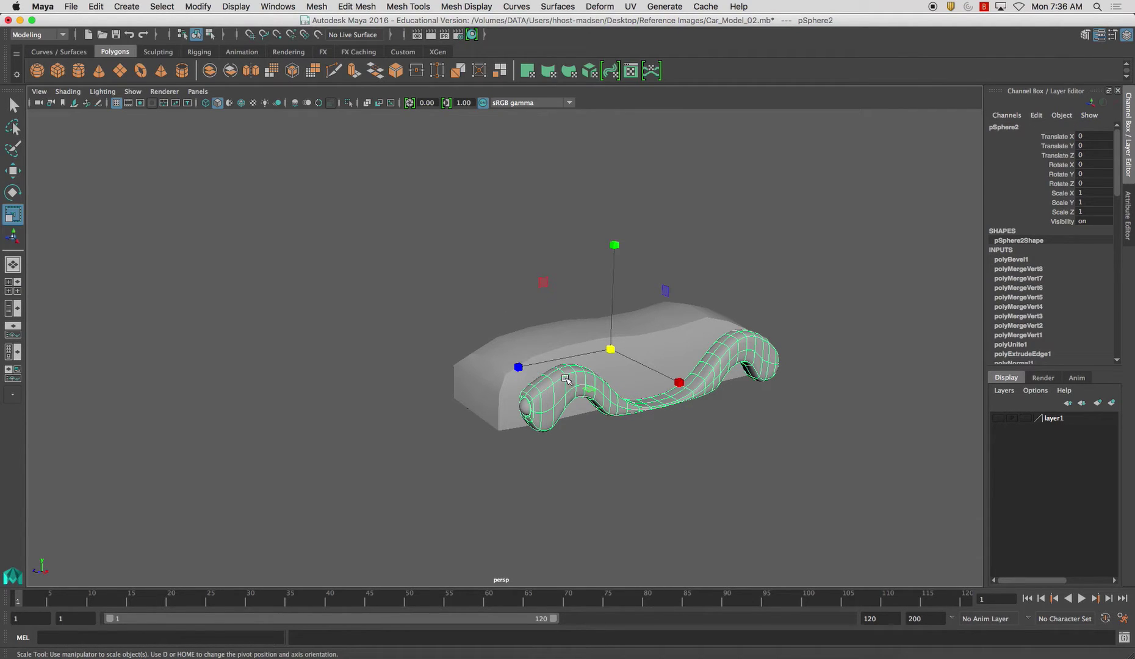
left_click_drag(551, 377, 587, 390, "alt")
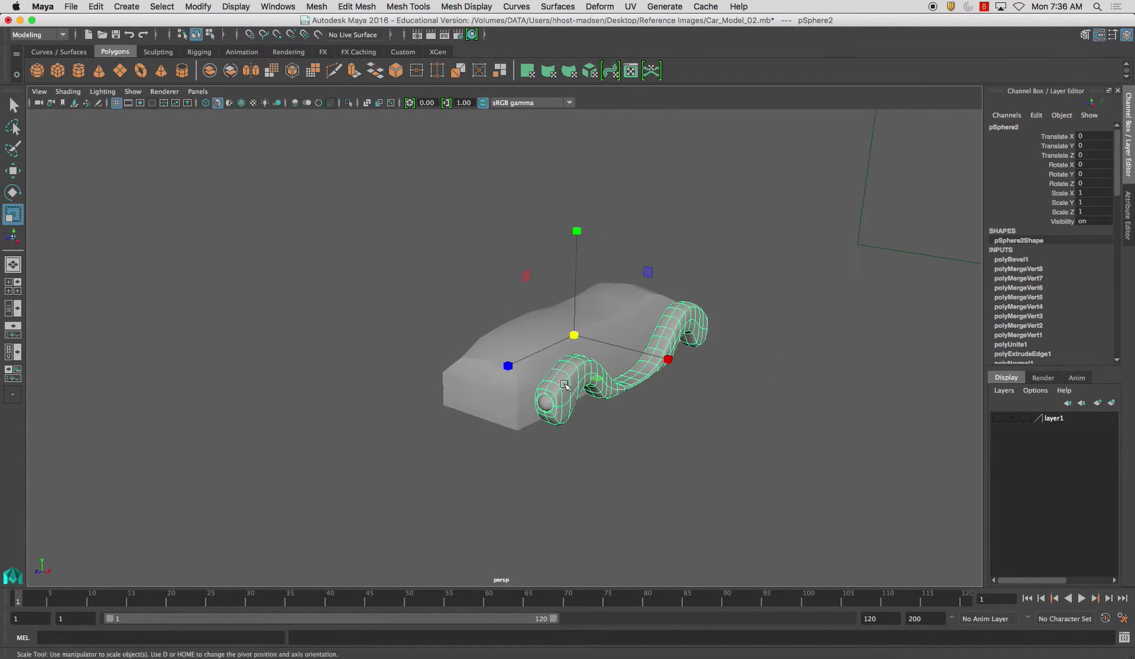
right_click_drag(587, 390, 713, 461, "alt")
left_click(754, 458)
left_click_drag(736, 449, 592, 332, "alt")
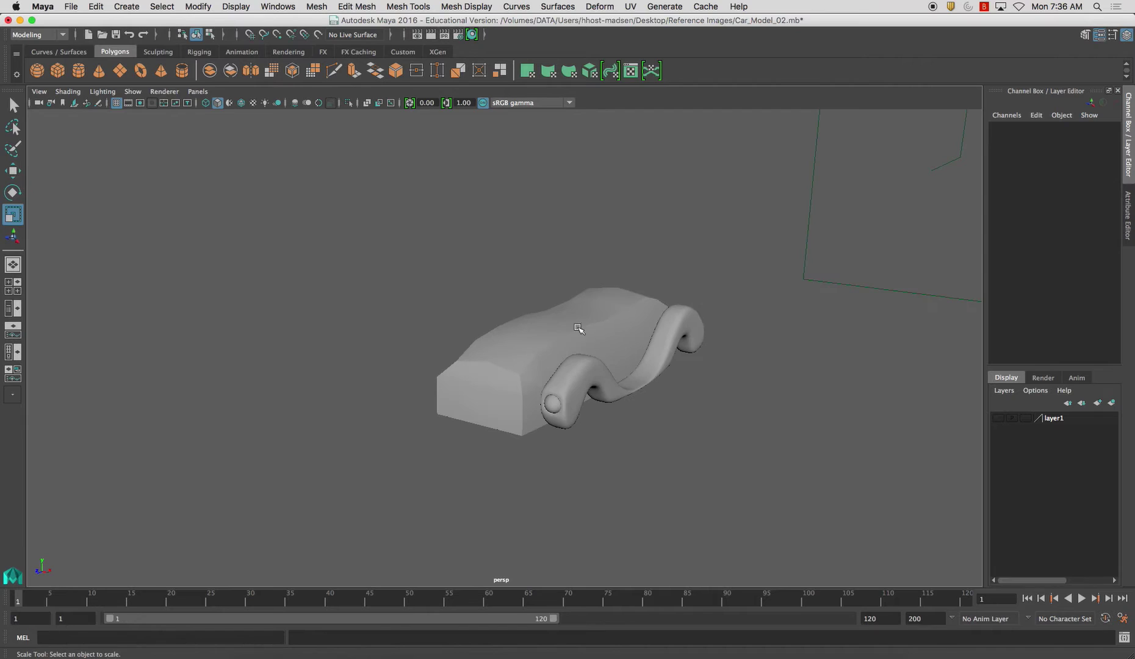
right_click_drag(593, 332, 664, 385, "alt")
left_click(664, 385)
left_click_drag(664, 385, 541, 372, "alt")
right_click_drag(540, 373, 589, 410, "alt")
left_click_drag(589, 410, 526, 400, "alt")
left_click_drag(422, 392, 287, 391, "alt")
left_click(279, 388)
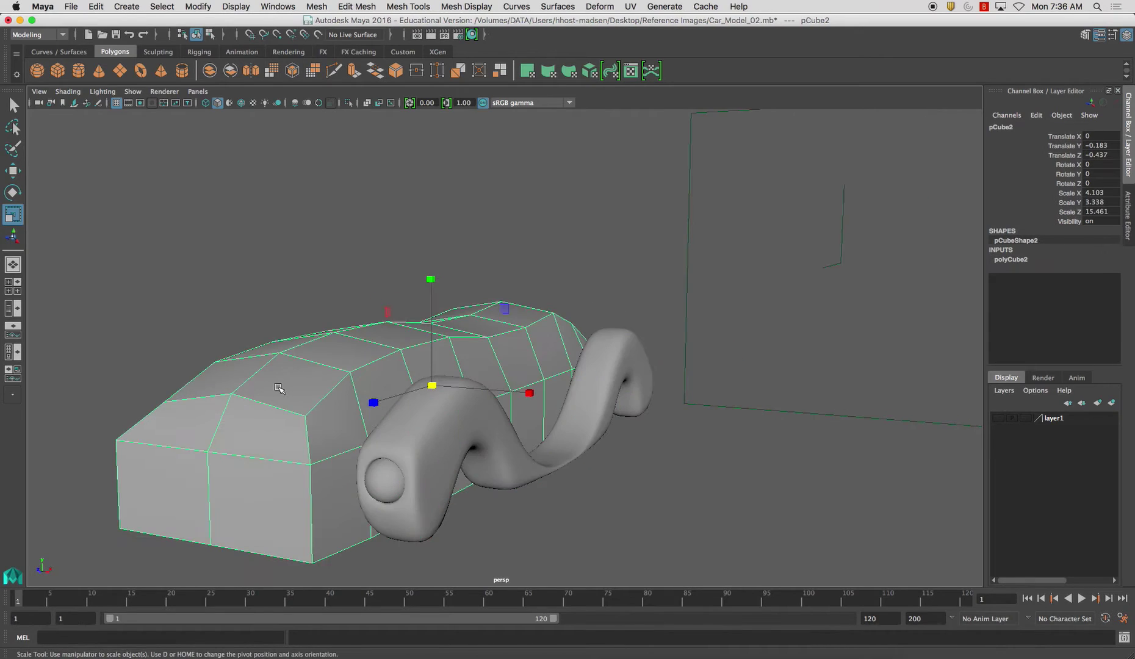
- Select the side fender, keep its smooth preview on, and assign it a new Blinn material
left_click(433, 442)
key("1")
key("3")
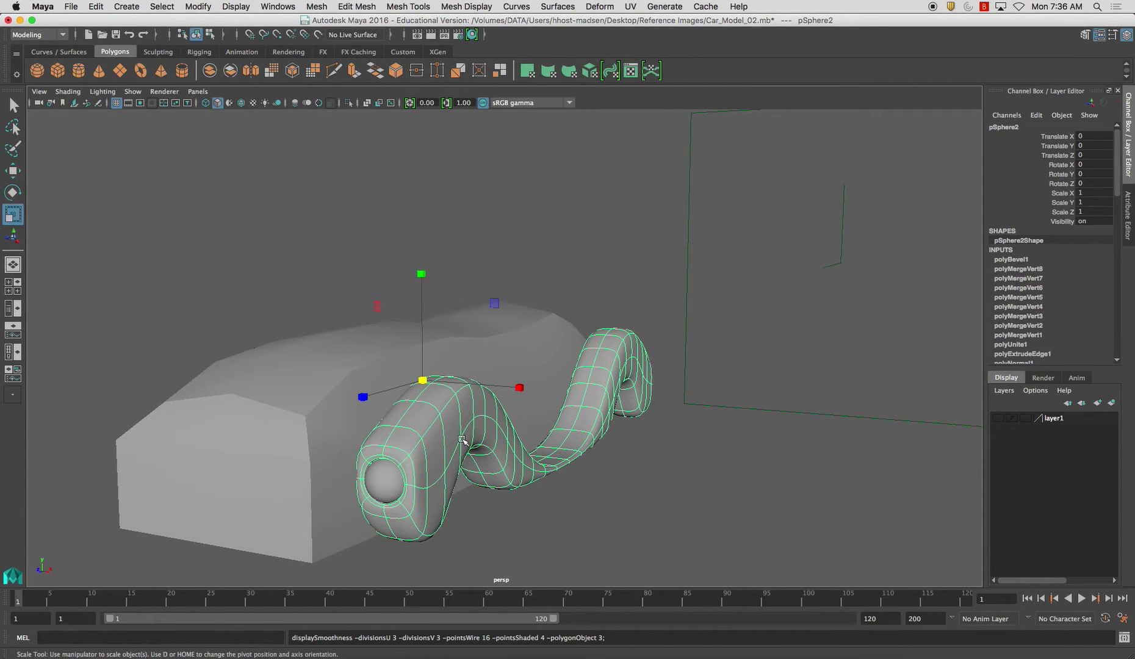
left_click_drag(468, 458, 445, 420, "alt")
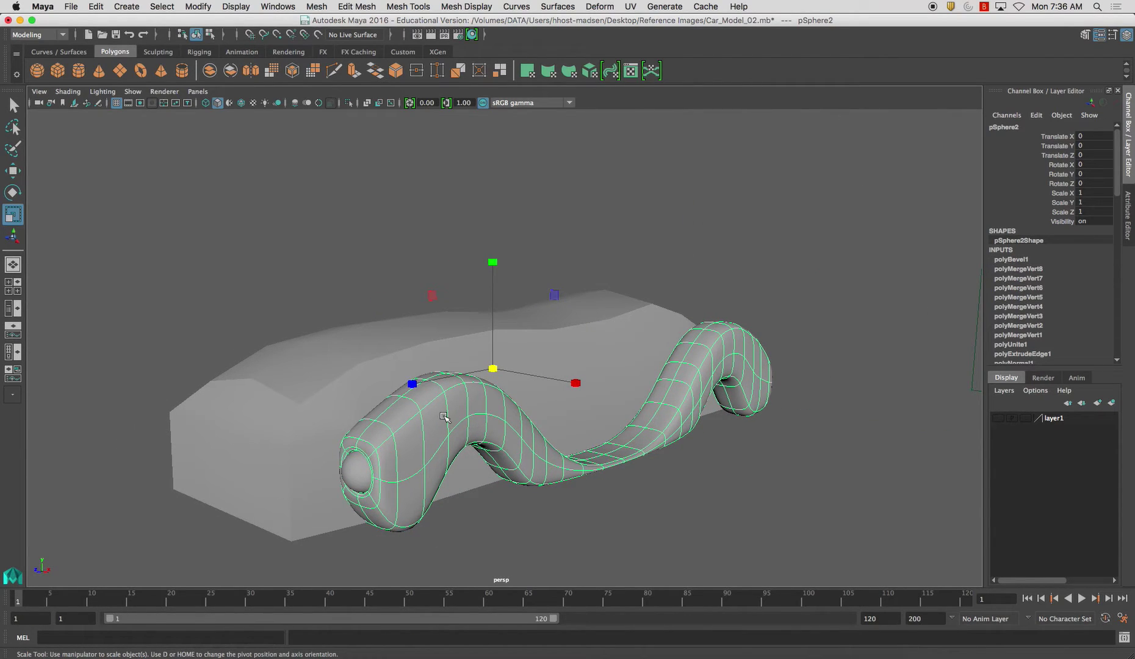
right_click(446, 415)
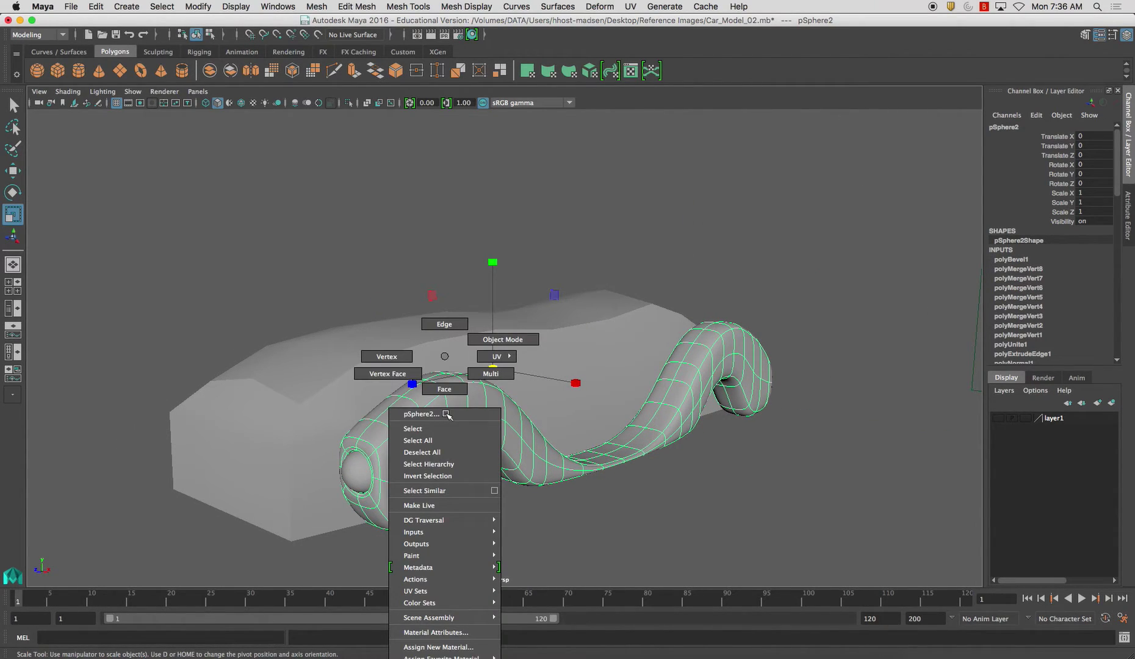
left_click(456, 647)
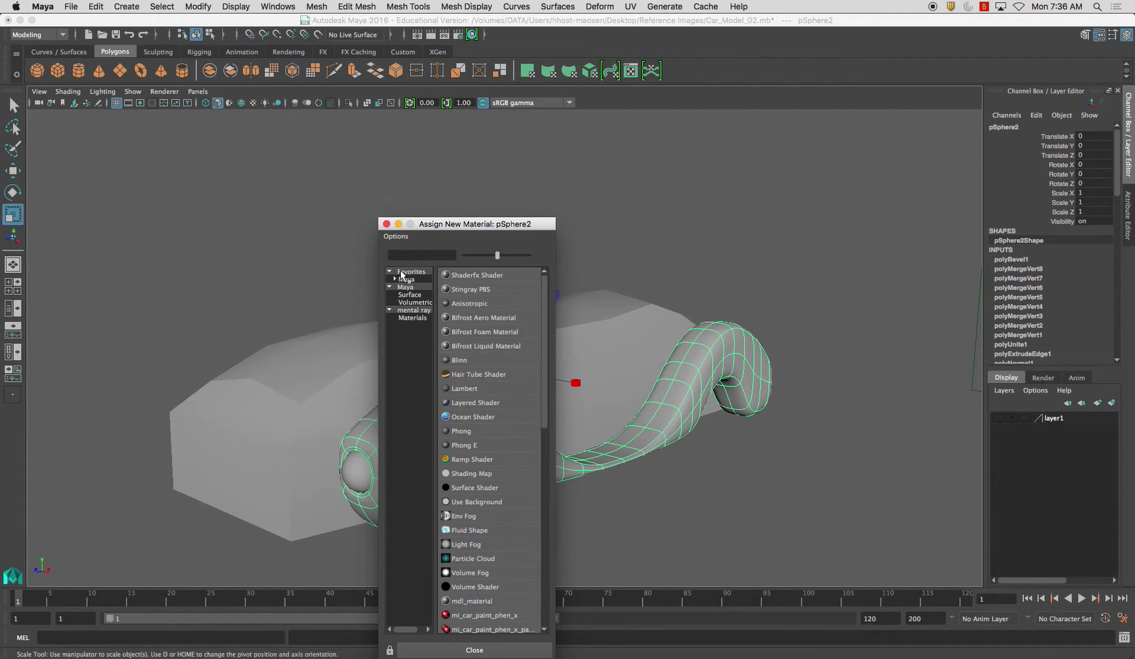
left_click(474, 360)
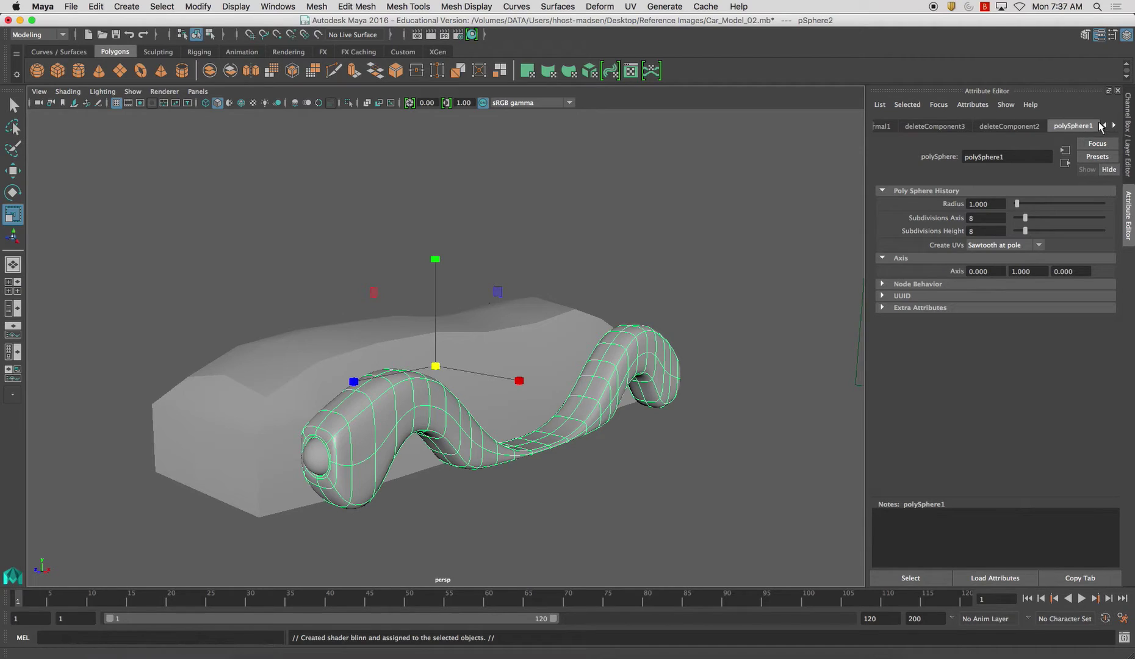
- Look through the side fender's attributes and history nodes for its newly assigned Blinn material
left_click(1114, 127)
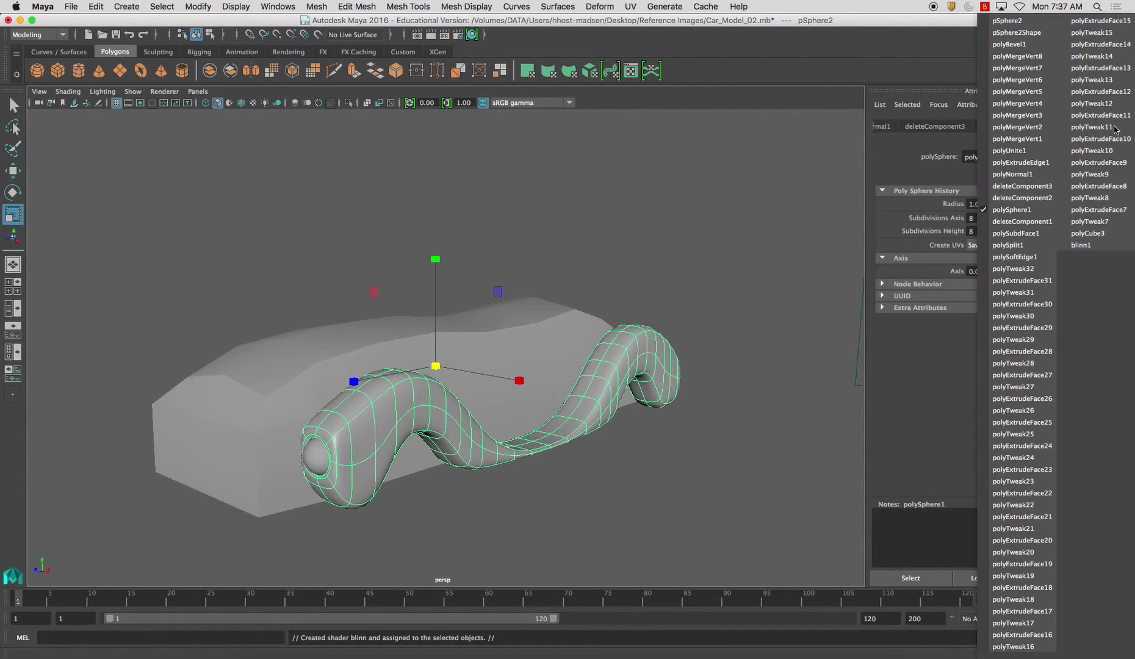
left_click(764, 231)
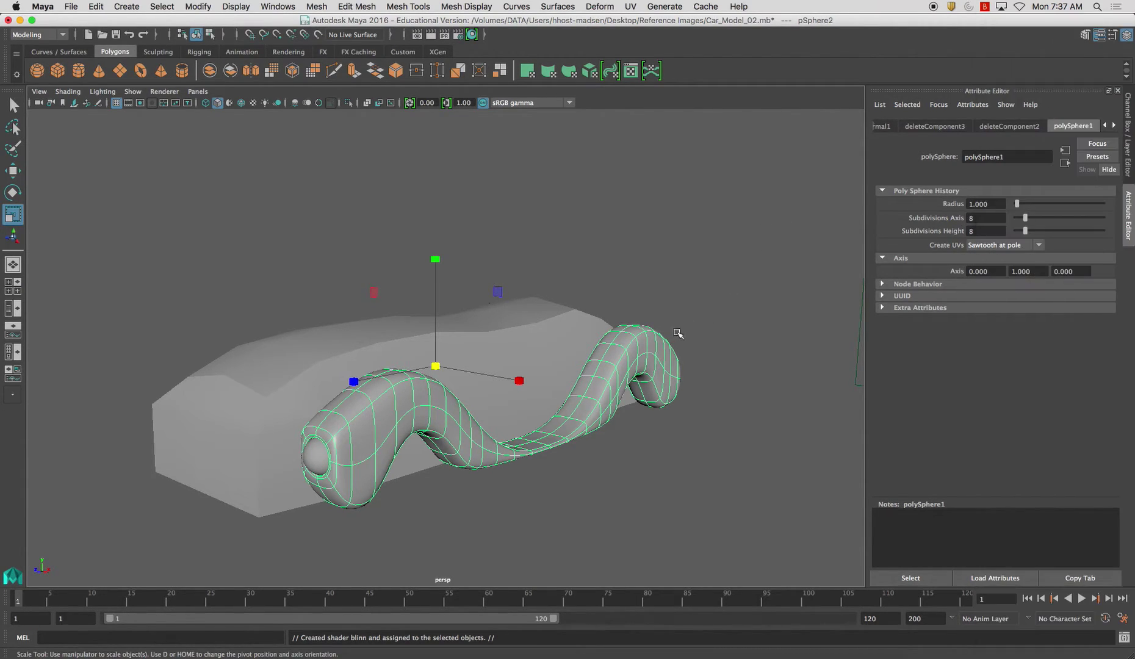
left_click(682, 334)
left_click(668, 352)
left_click(1115, 127)
left_click(1115, 127)
left_click(1115, 126)
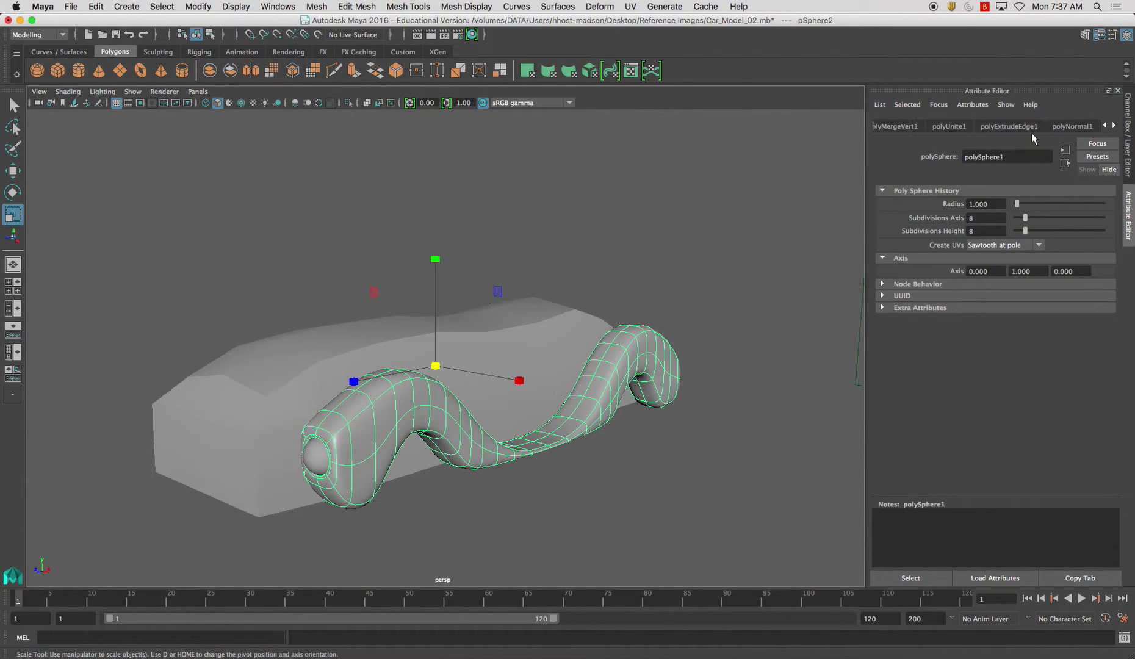
left_click(1126, 141)
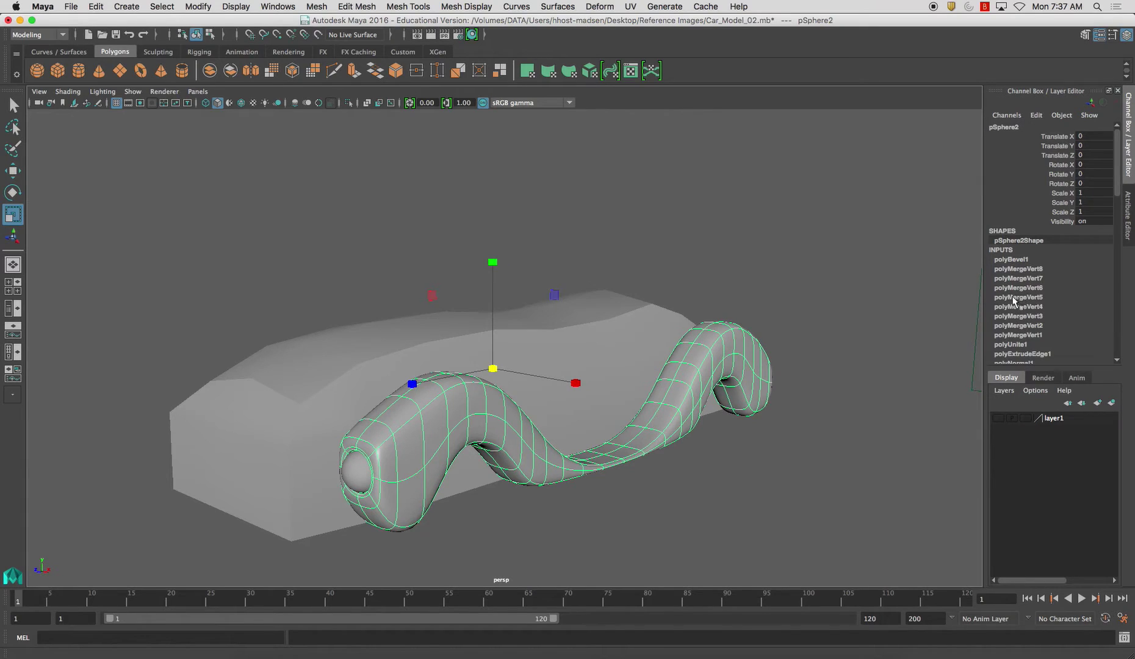
left_click_drag(751, 351, 629, 348, "alt")
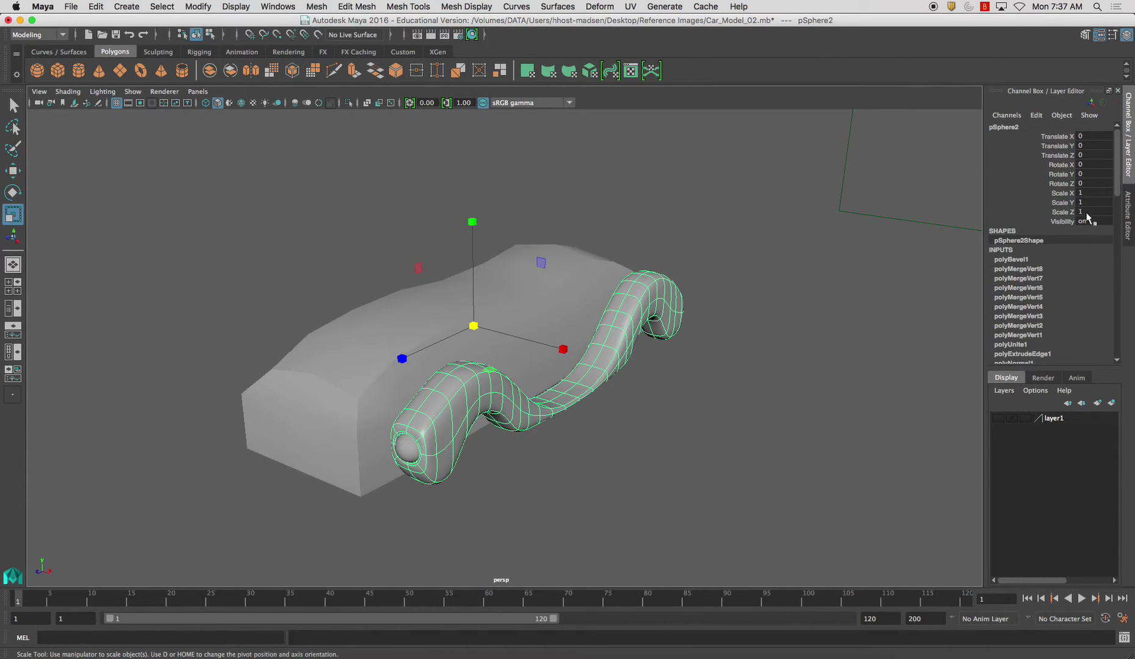
left_click_drag(1116, 176, 1125, 147)
left_click(1126, 220)
left_click(1115, 125)
left_click(1115, 126)
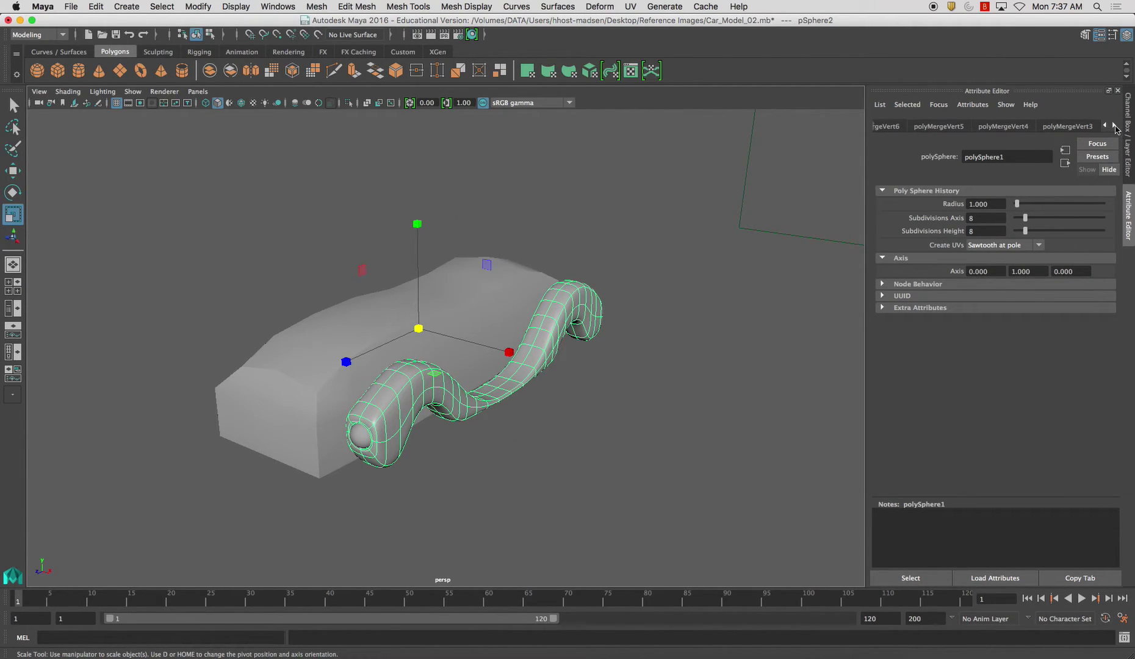
left_click(1116, 126)
left_click(1115, 126)
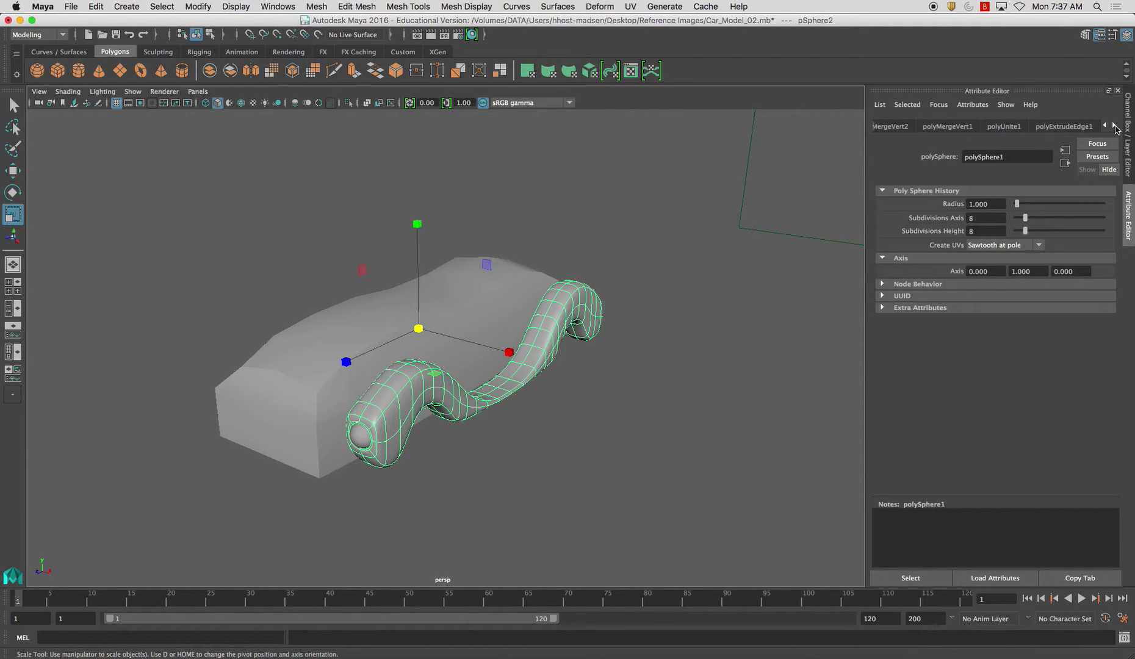
left_click(1116, 127)
left_click(1115, 127)
left_click(1115, 127)
left_click(1115, 127)
left_click(1115, 127)
left_click(1115, 127)
left_click(1115, 127)
left_click(1115, 126)
left_click(1115, 127)
left_click(1115, 127)
left_click(1115, 127)
left_click(1115, 127)
left_click(1115, 127)
left_click(1115, 127)
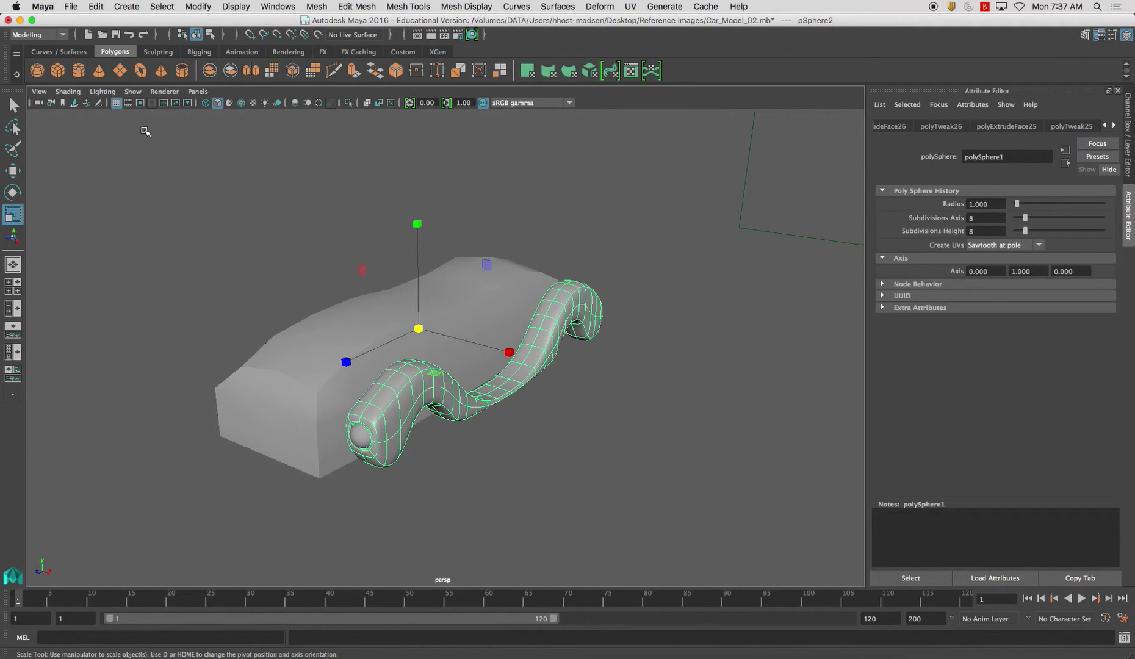
- Delete the construction history of all objects in the scene and clear the selection
left_click(96, 8)
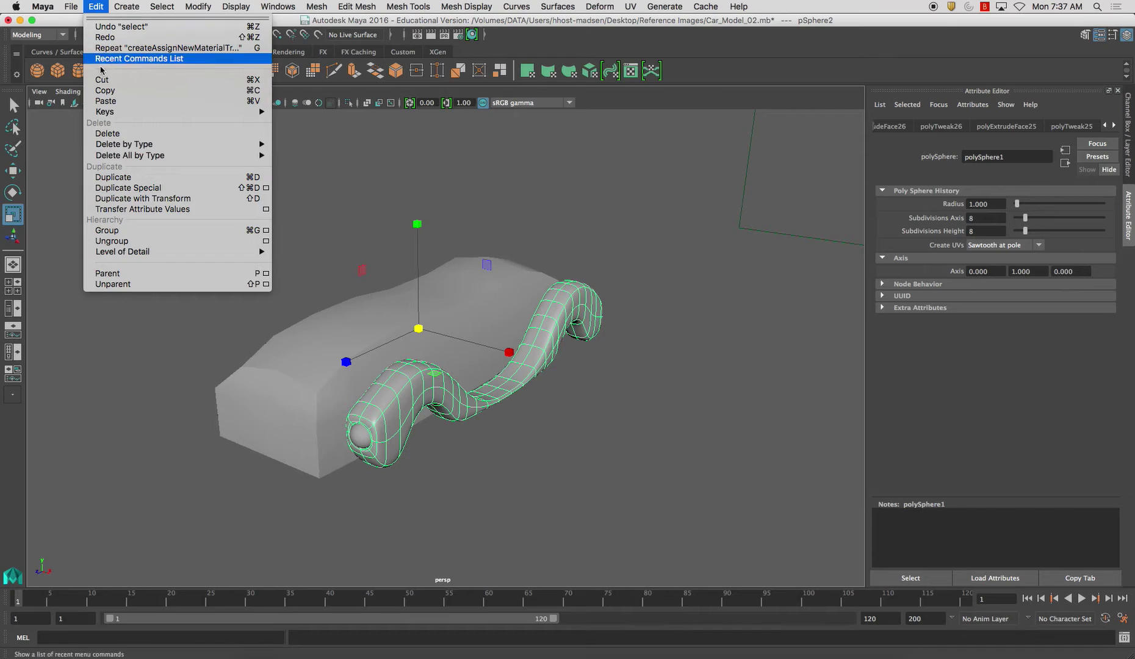
mouse_move(248, 158)
left_click(305, 161)
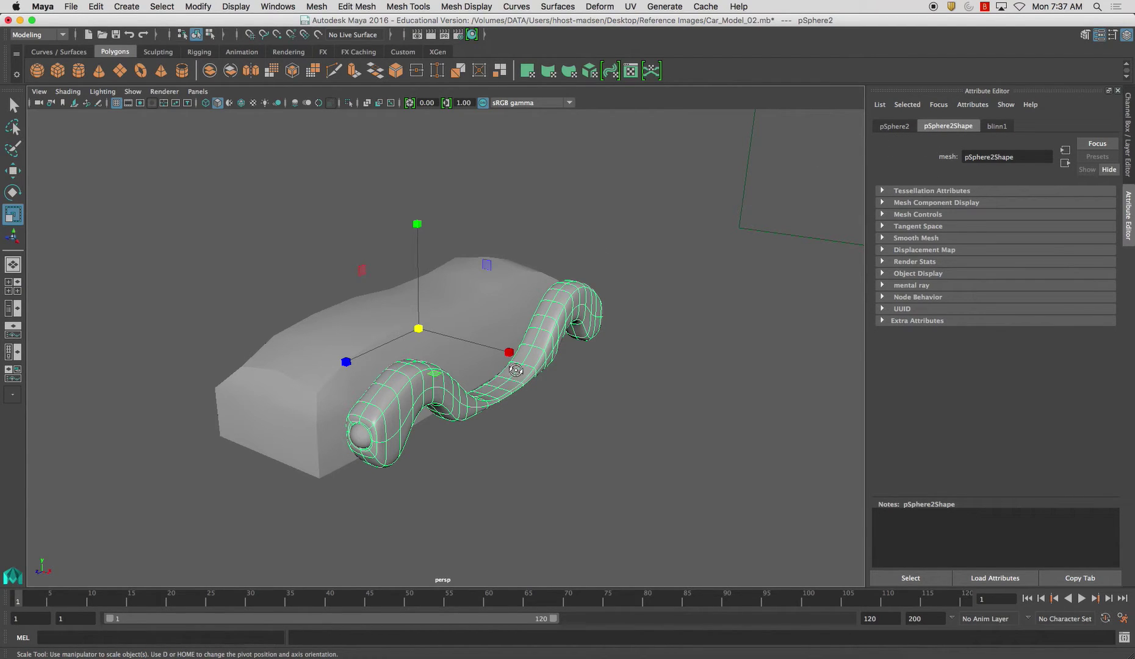
left_click_drag(518, 375, 652, 355, "alt")
left_click(652, 354)
left_click(1131, 162)
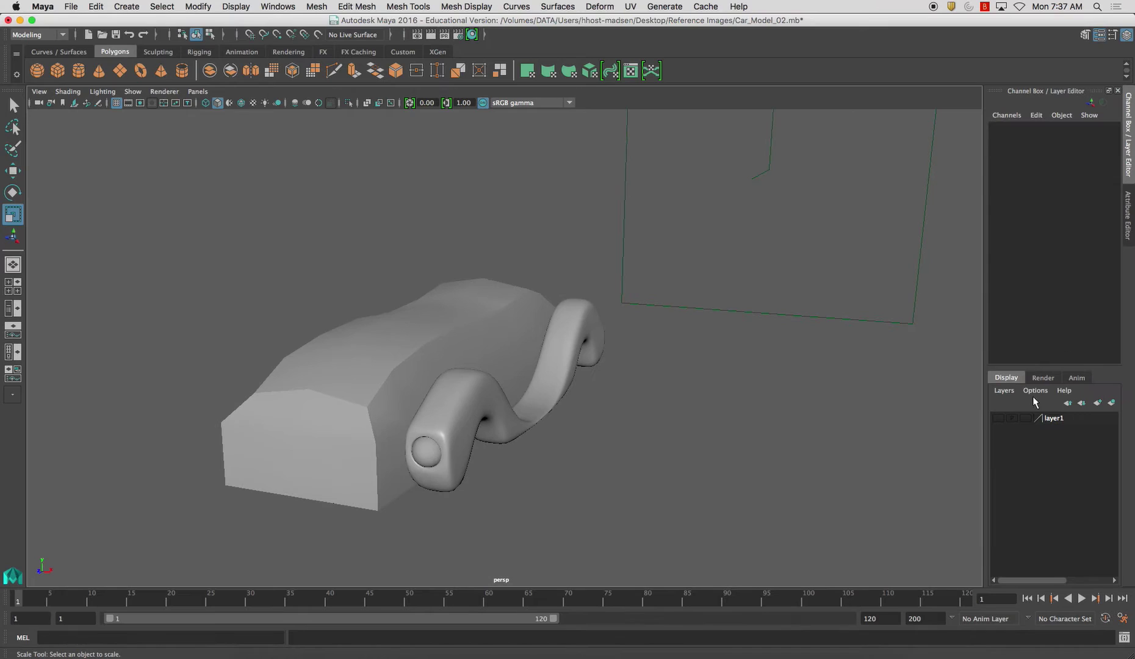
- Set the color of the side fender's Blinn material to red and clear the selection
left_click(499, 434)
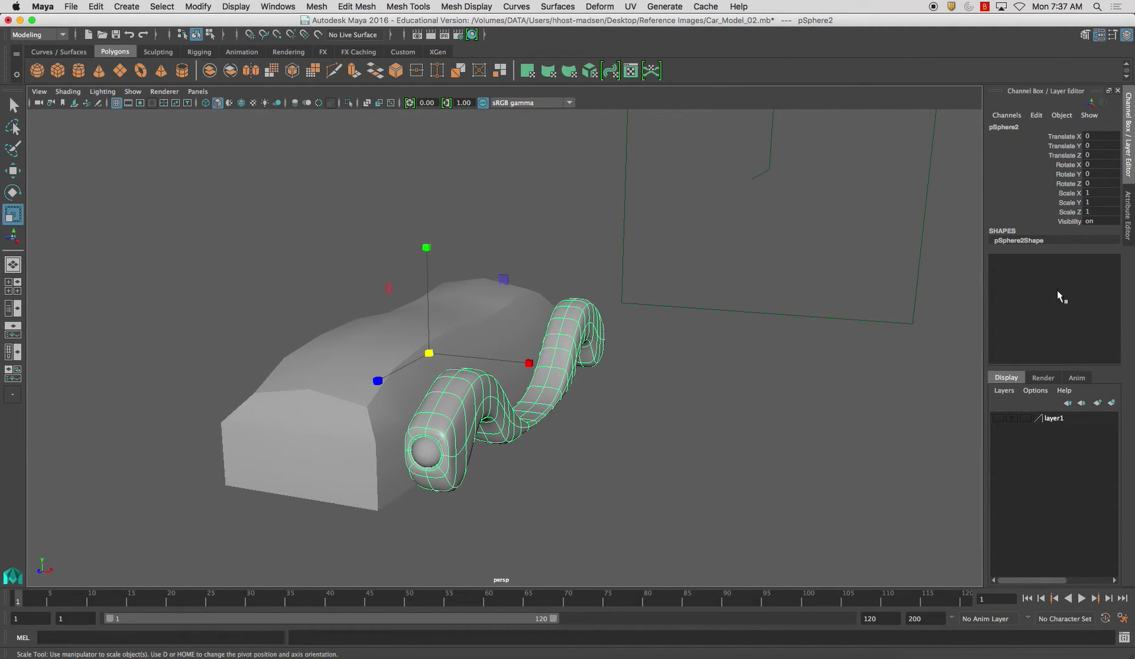
left_click_drag(695, 382, 655, 379, "alt")
right_click_drag(645, 372, 666, 380, "alt")
left_click_drag(666, 379, 659, 379, "alt")
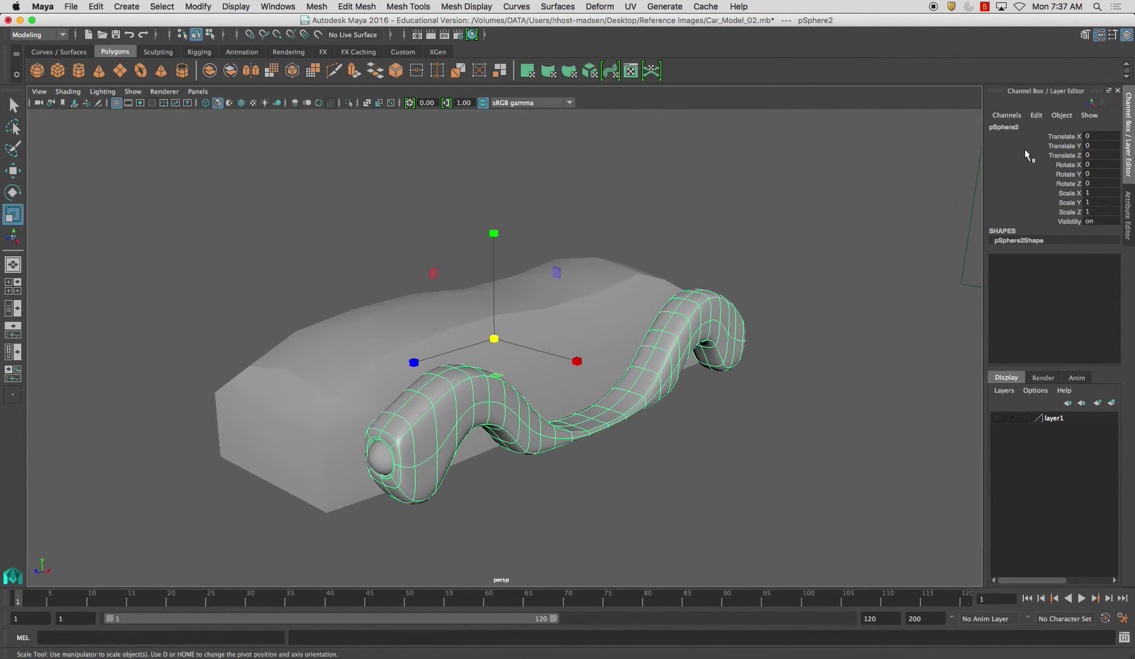
left_click(1127, 220)
left_click(998, 126)
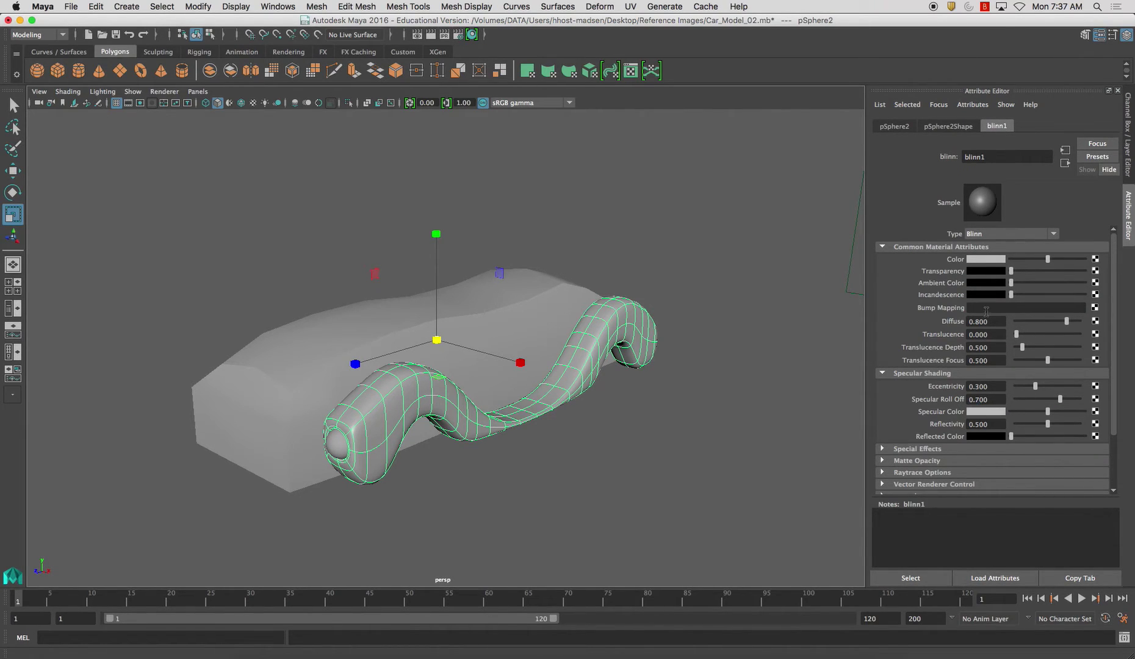
left_click(988, 261)
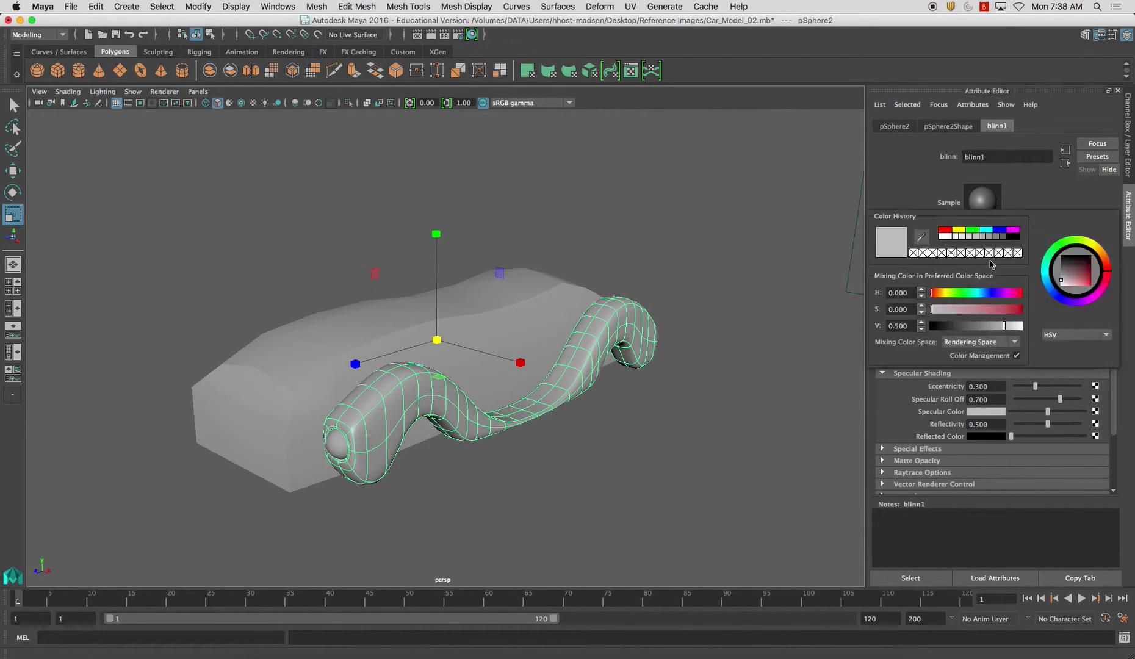
left_click(944, 232)
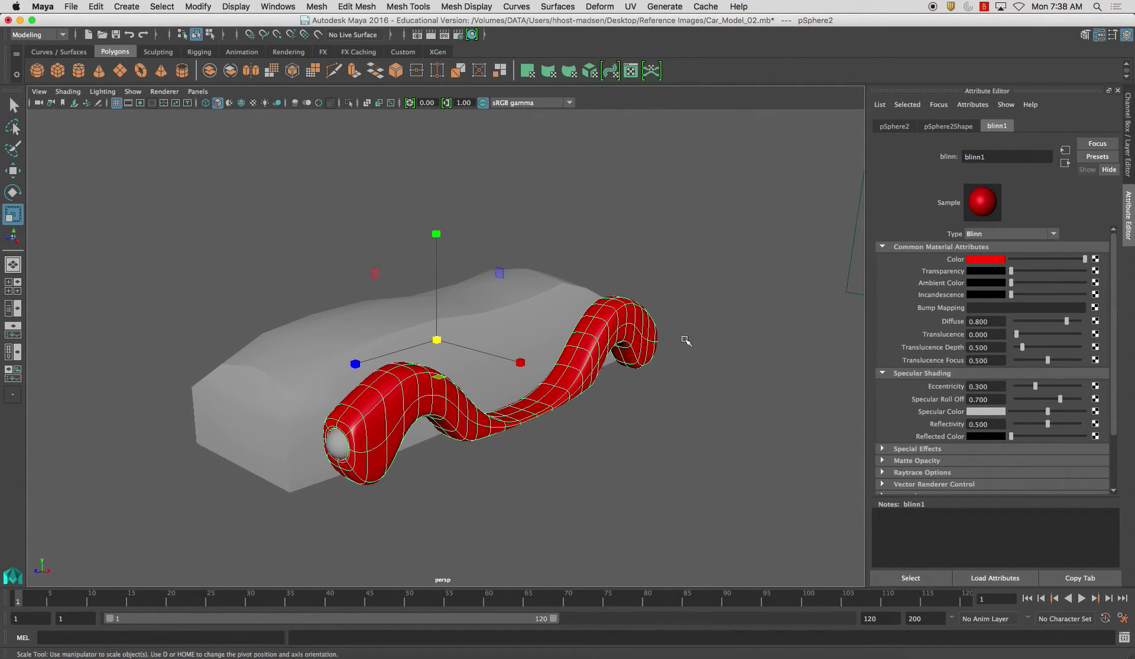
left_click(644, 322)
left_click_drag(644, 322, 452, 322, "alt")
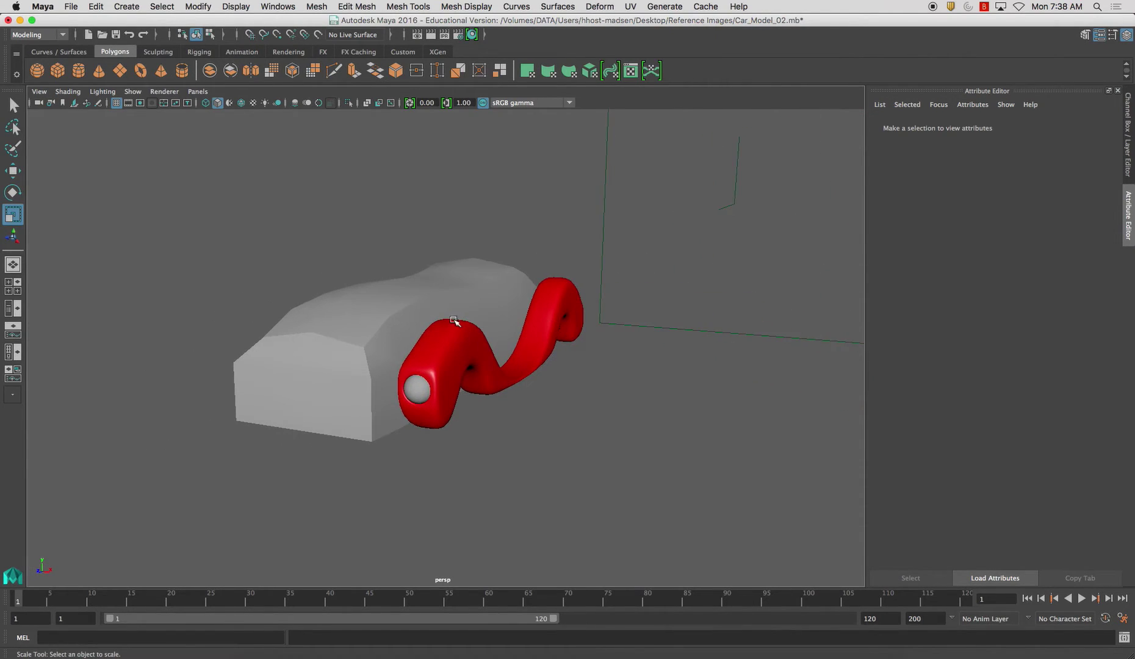
- Assign the fender's existing red material, blinn1, to the car body
left_click(453, 323)
left_click(376, 305)
left_click_drag(376, 305, 386, 269, "alt")
right_click(387, 268)
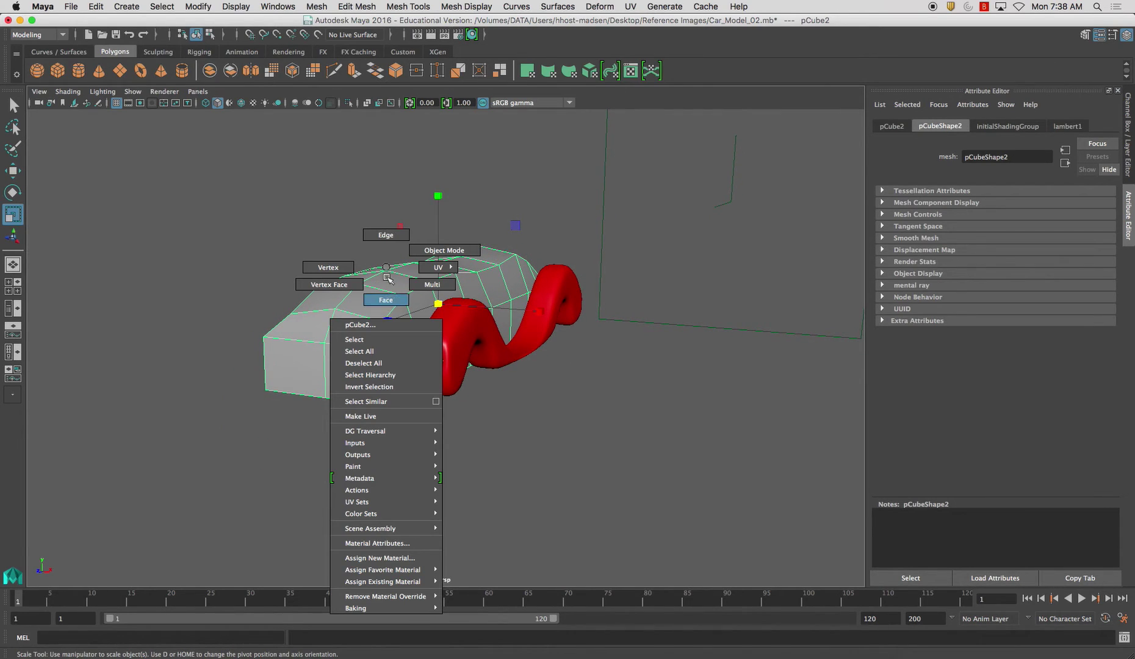
mouse_move(415, 582)
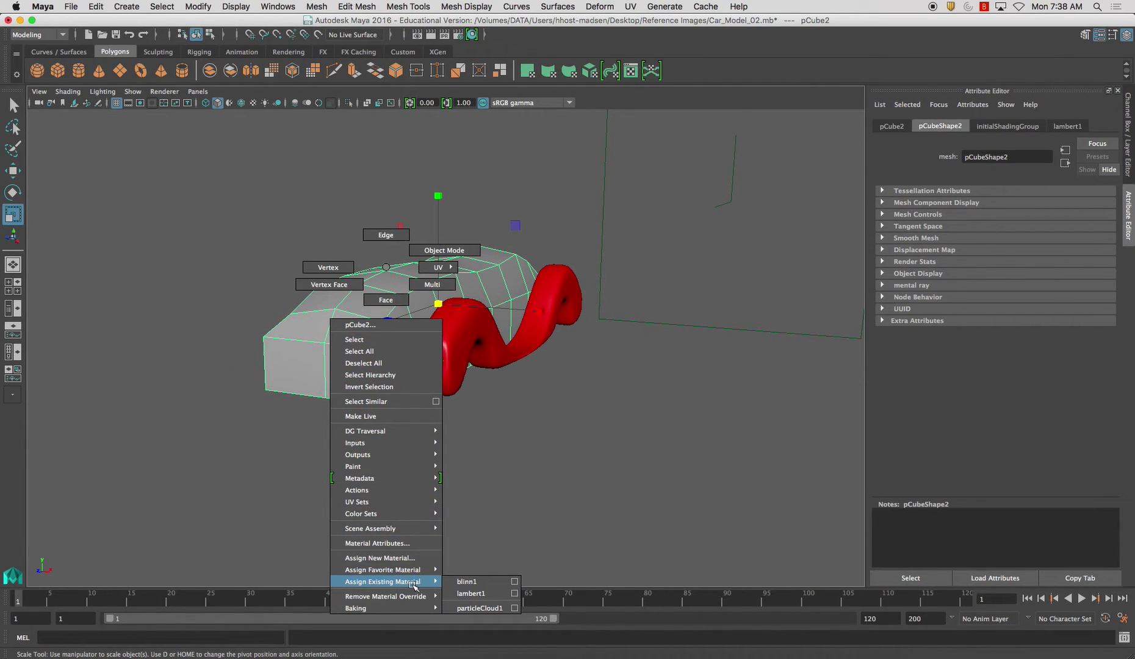
left_click(464, 582)
left_click(434, 418)
left_click_drag(433, 418, 411, 268, "alt")
- Turn on smooth preview for the car body and clear the selection
left_click(381, 337)
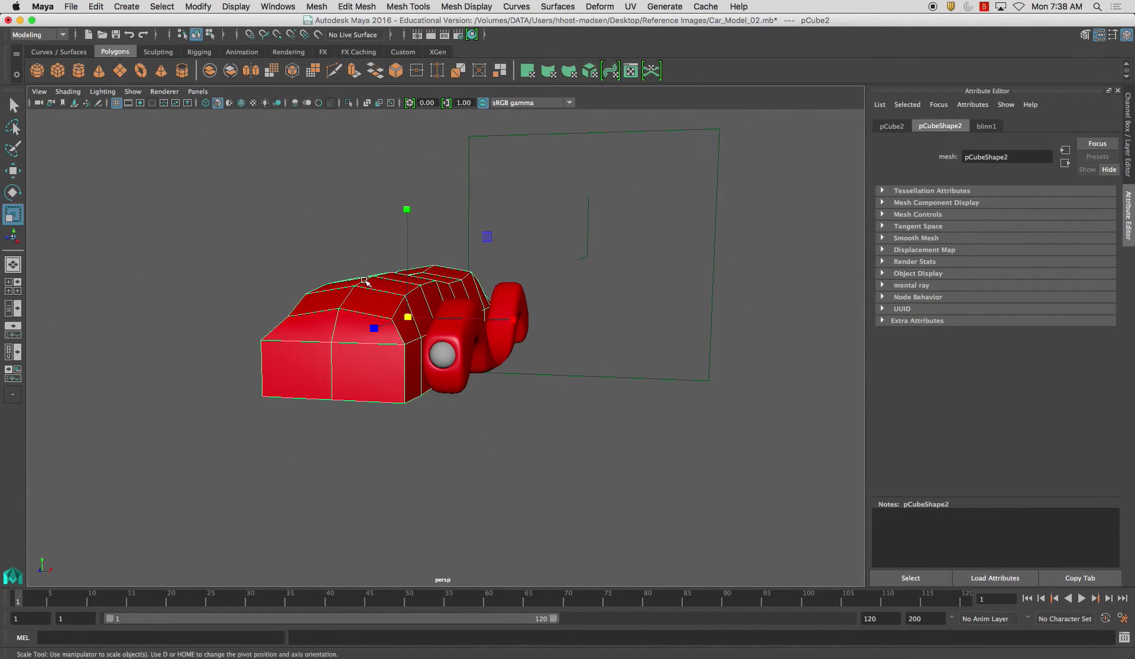
right_click(365, 285, "shift")
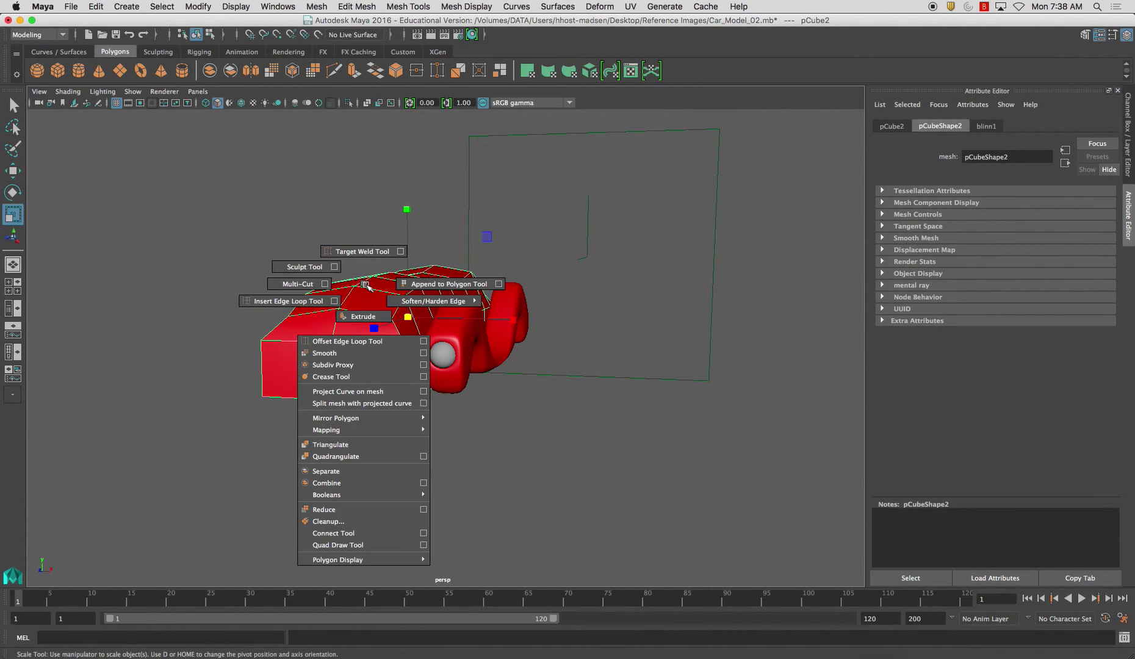
left_click(317, 244)
left_click_drag(317, 244, 422, 378, "alt")
left_click(397, 286)
key("3")
left_click(321, 276)
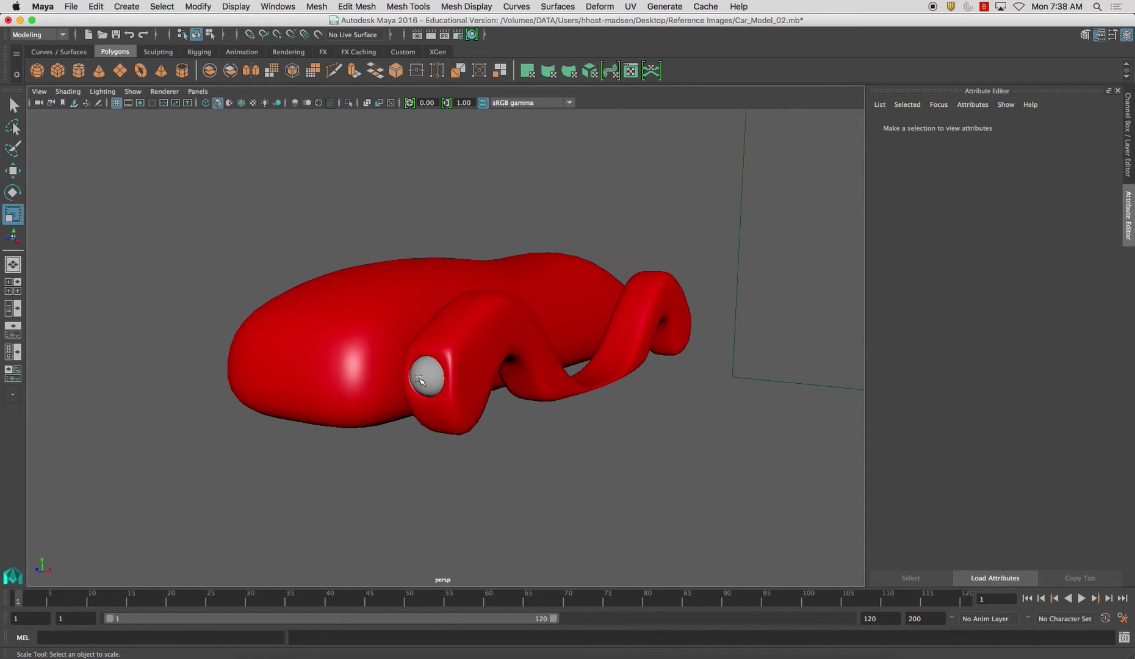
- Assign a new Blinn material to the headlight sphere
left_click(421, 378)
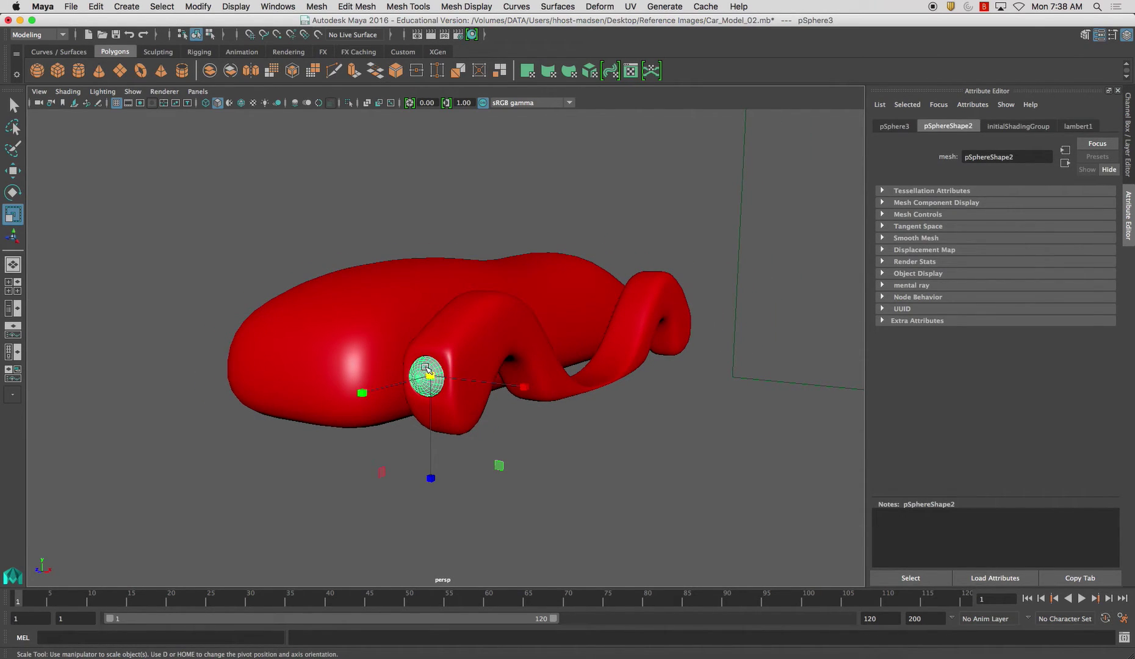
right_click(426, 369)
right_click_drag(426, 369, 443, 646)
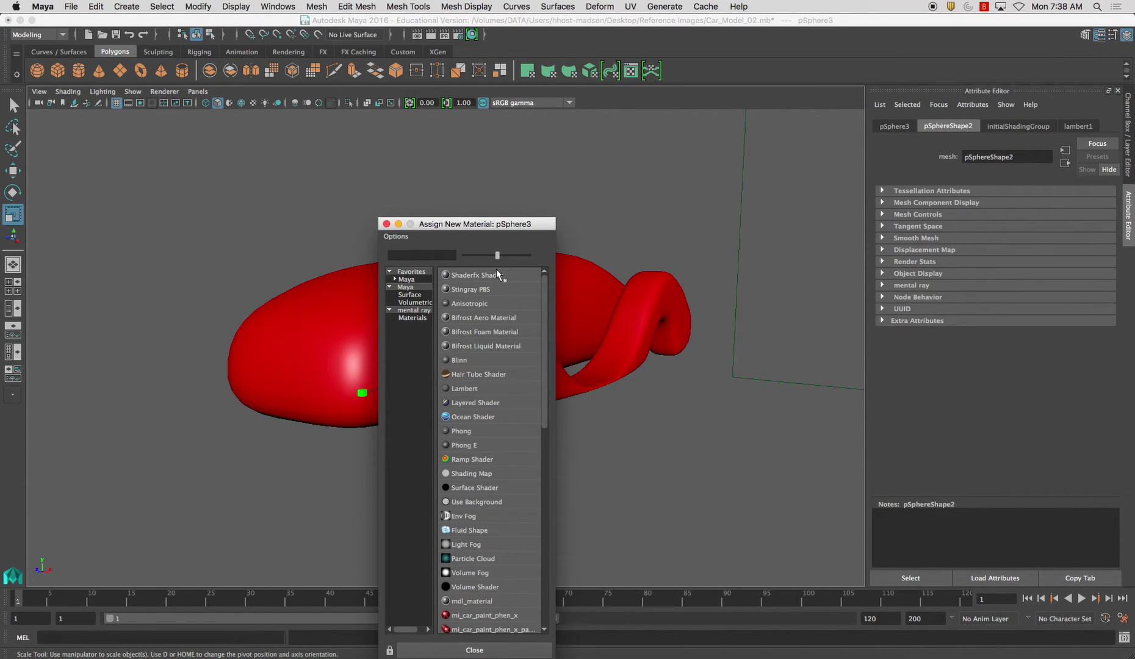
left_click(470, 359)
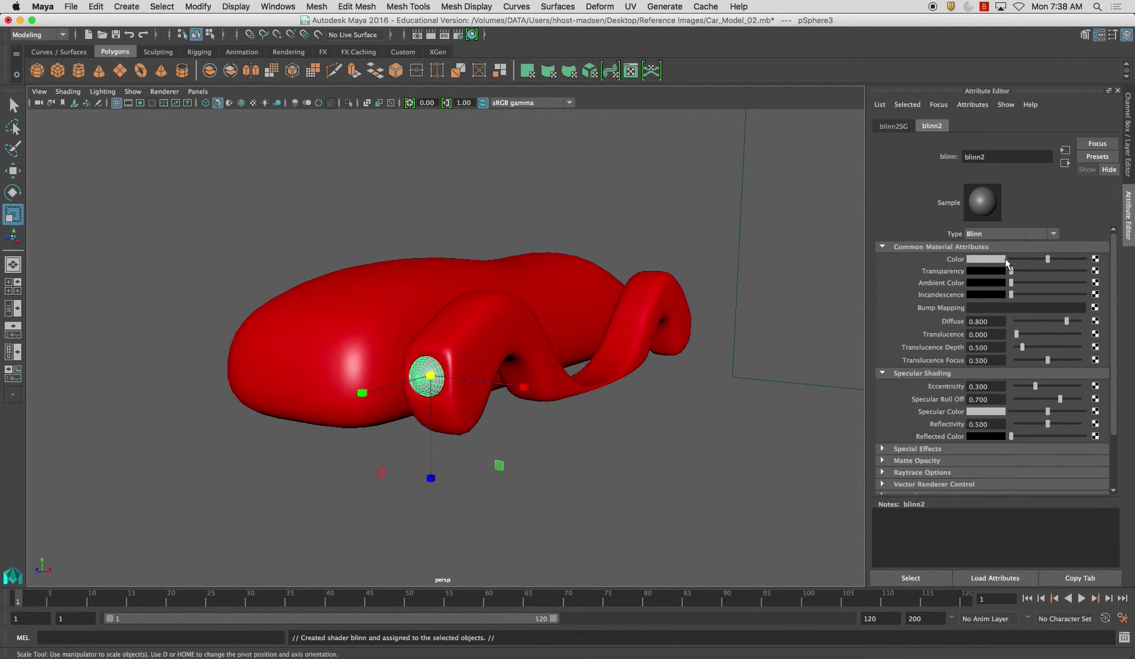
- Set the color of the headlight's Blinn material to cyan and clear the selection
left_click(979, 261)
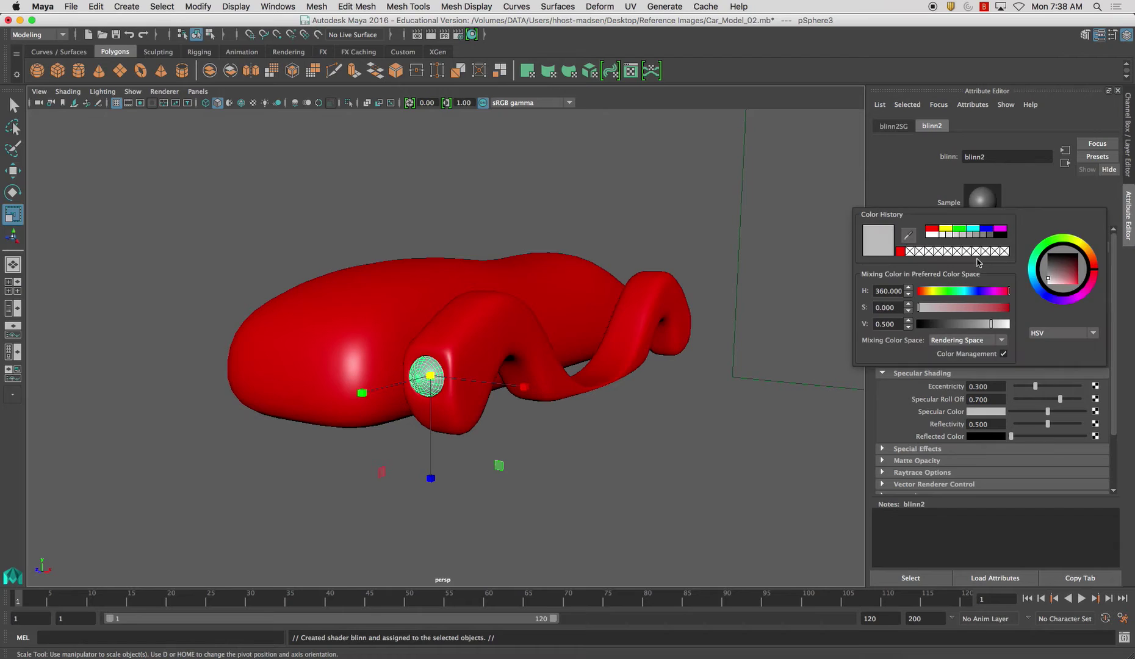
left_click(967, 292)
left_click(973, 230)
left_click(549, 463)
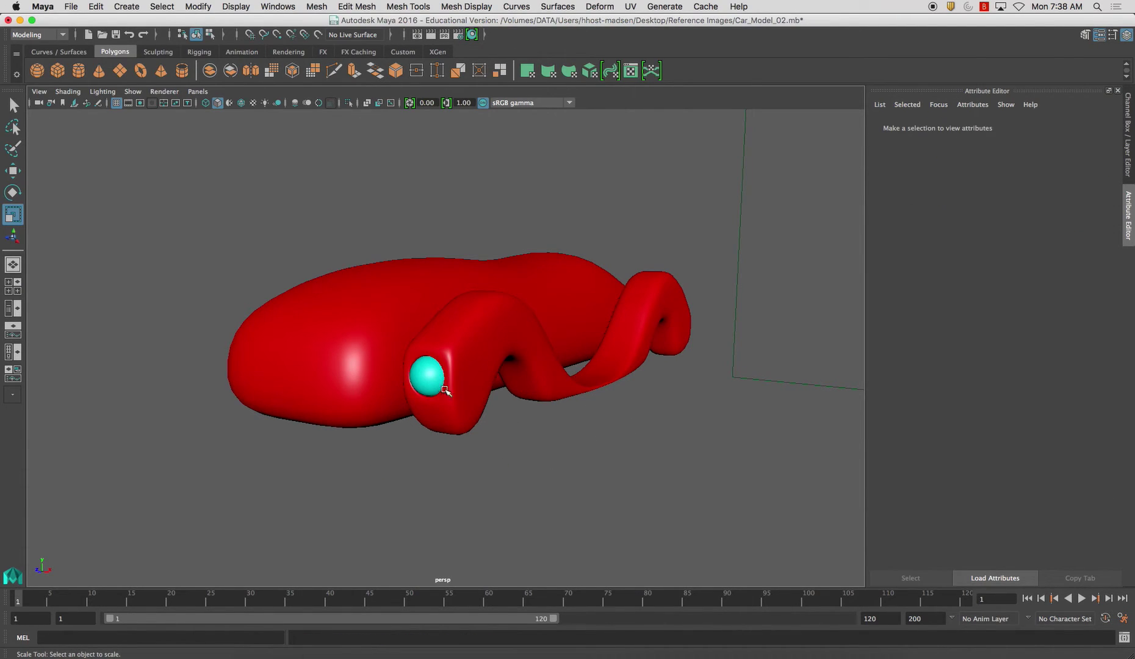
- Select the headlight sphere, set the color of its blinn2 material to yellow and clear the selection
left_click_drag(511, 387, 423, 403, "alt")
left_click(423, 403)
left_click(996, 128)
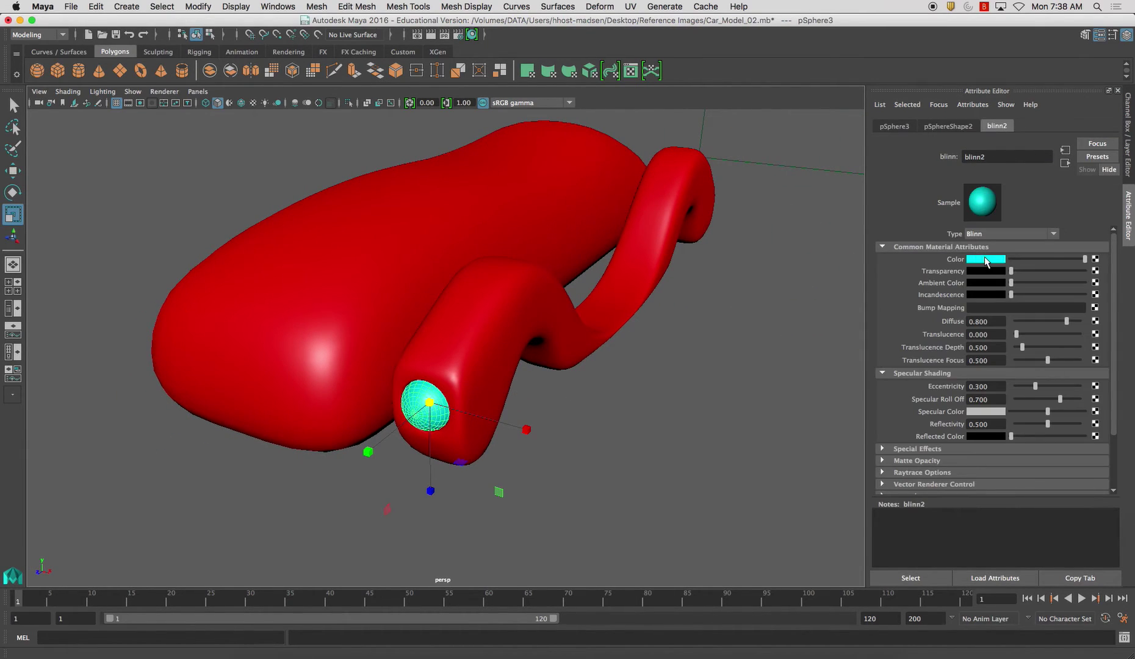
left_click(977, 256)
left_click(954, 230)
left_click(618, 446)
- Lighten the headlight material's yellow by lowering its saturation to about 0.648 and clear the selection
left_click_drag(619, 446, 501, 427, "alt")
left_click(400, 401)
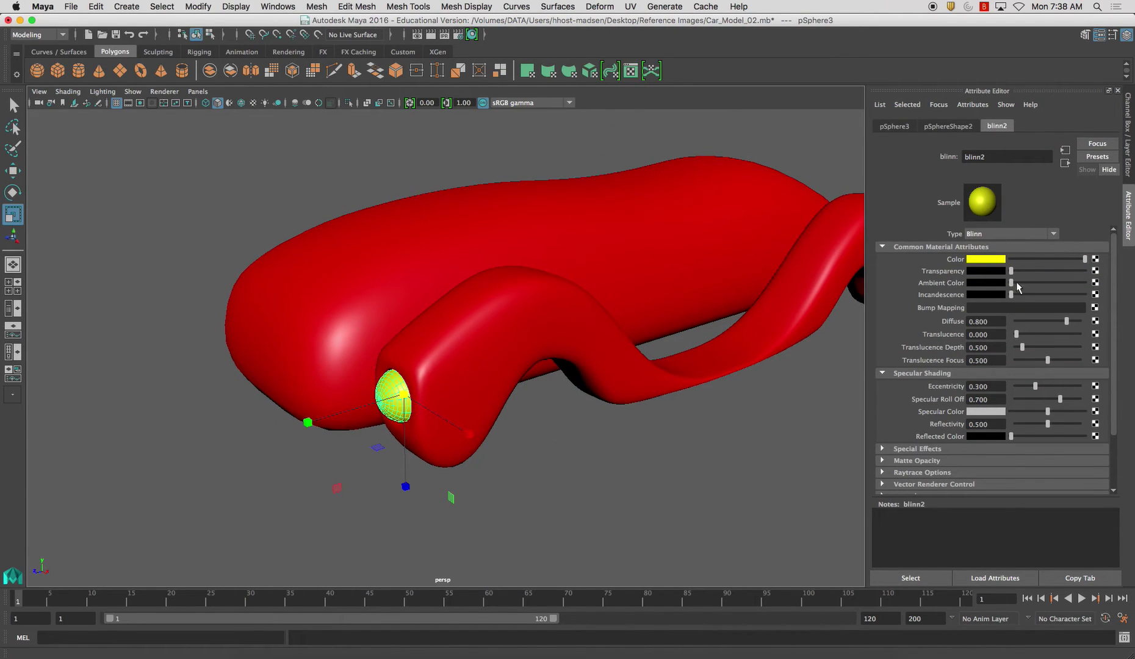
left_click(992, 260)
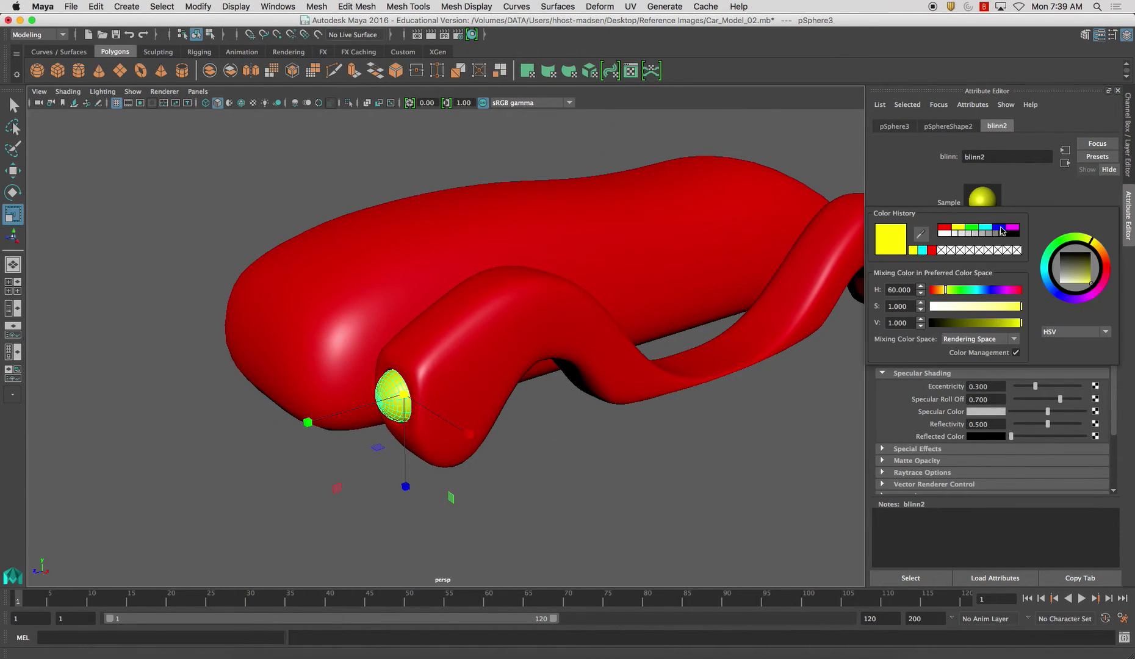
left_click(806, 417)
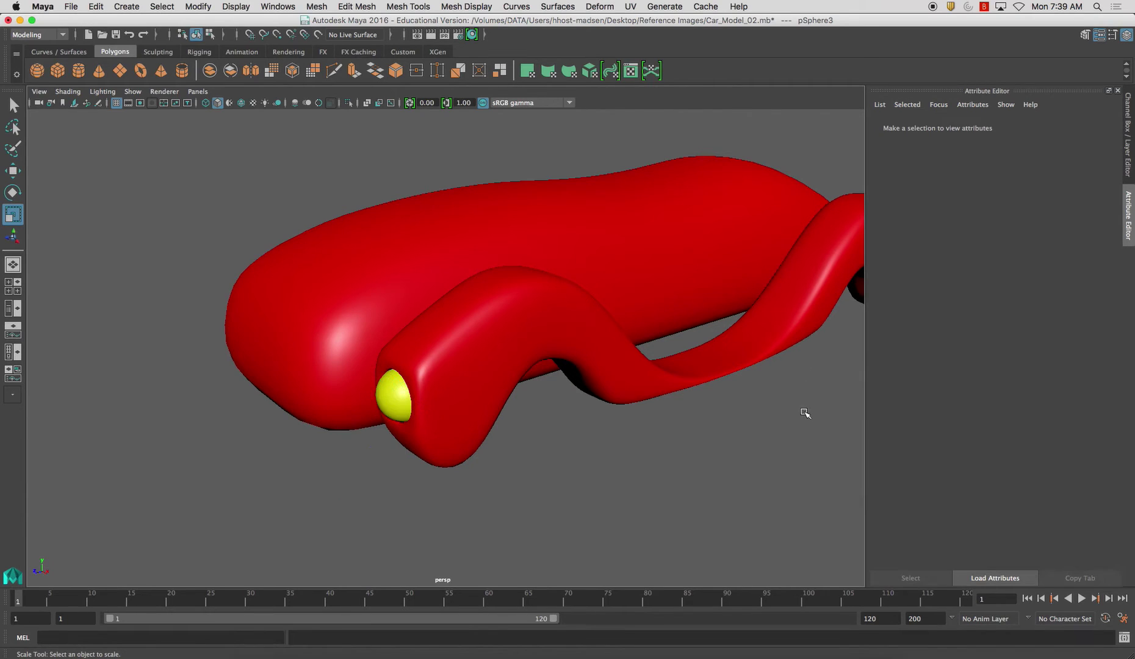
left_click(394, 403)
left_click(983, 260)
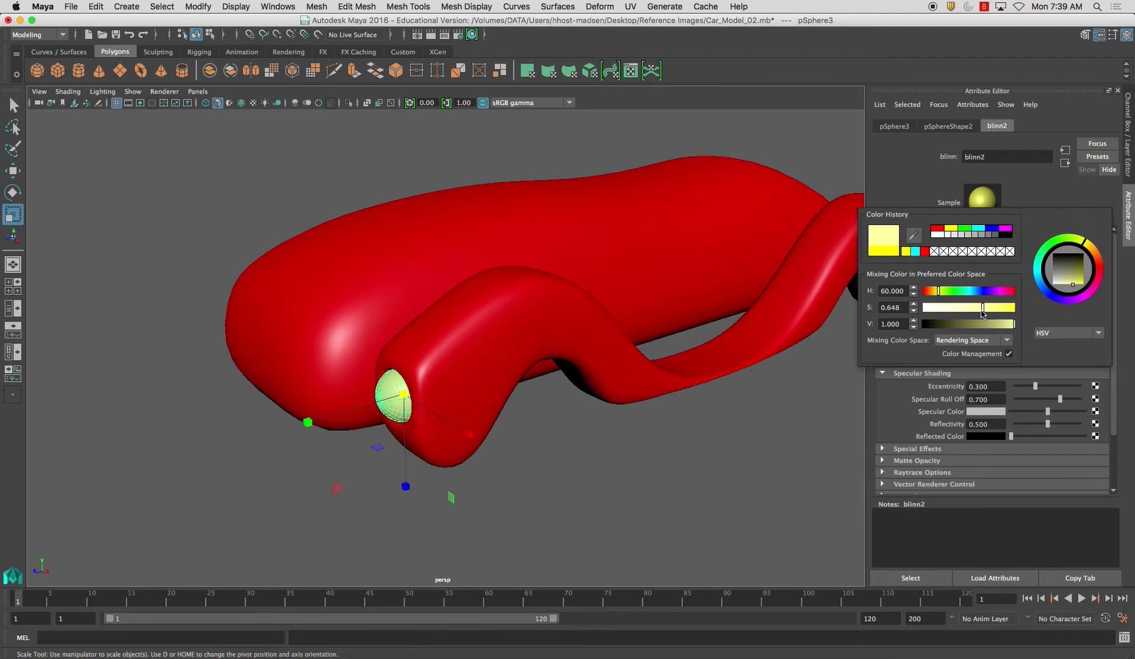
left_click(608, 448)
left_click_drag(608, 449, 549, 440, "alt")
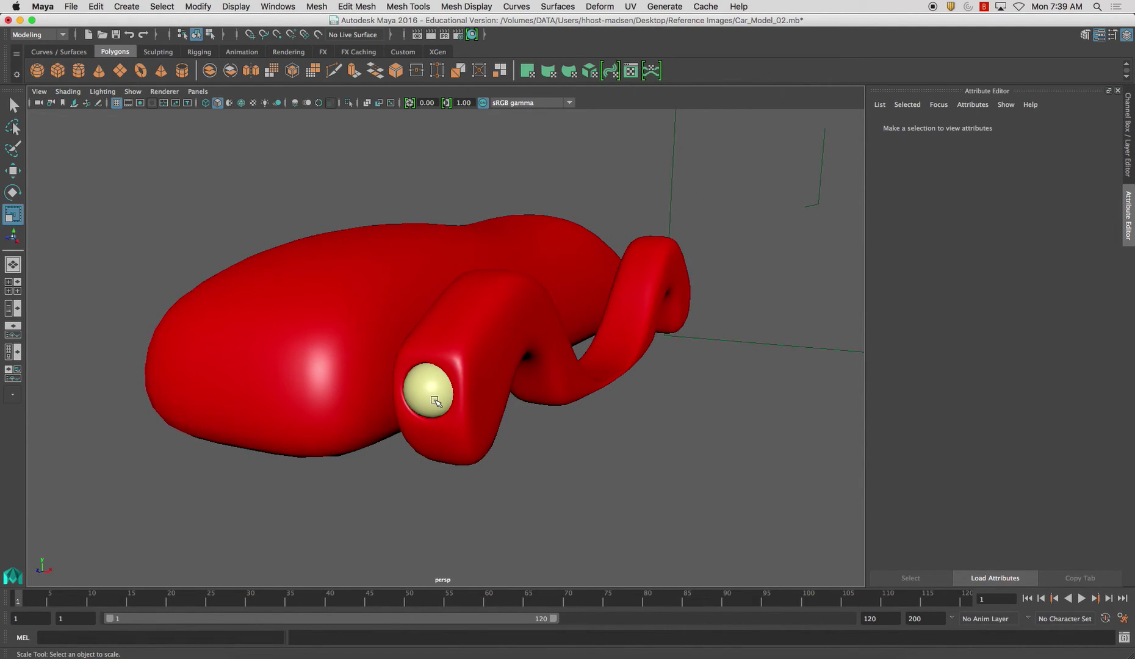
- Set the glow intensity of the headlight's blinn2 material to 0.25 in its special effects
left_click(427, 393)
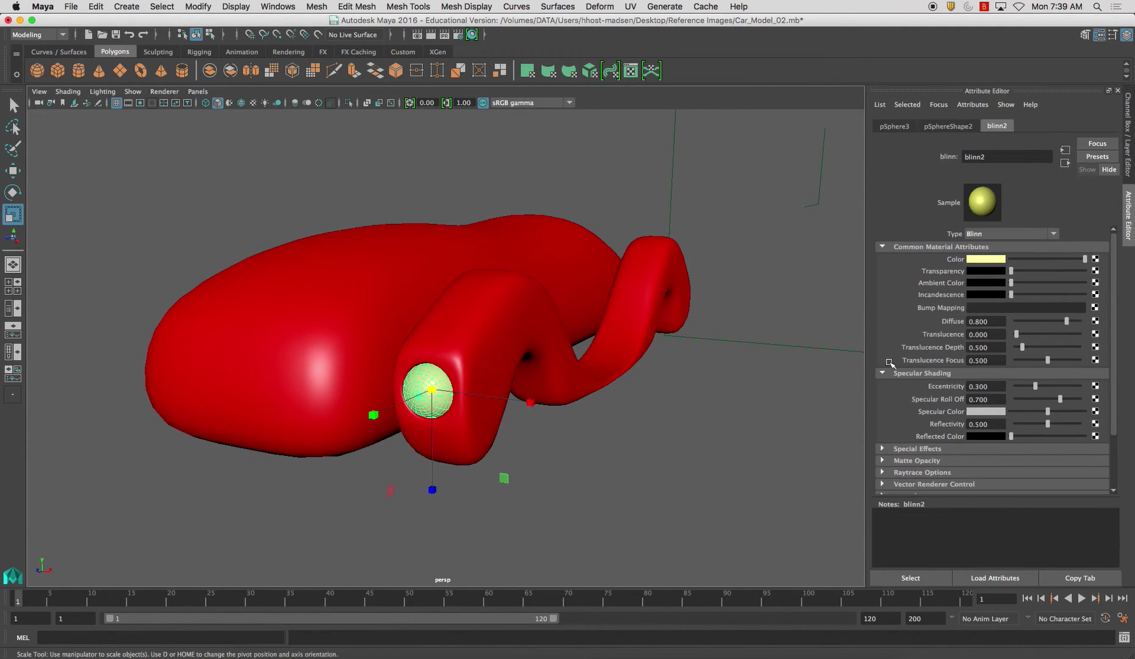
left_click(988, 261)
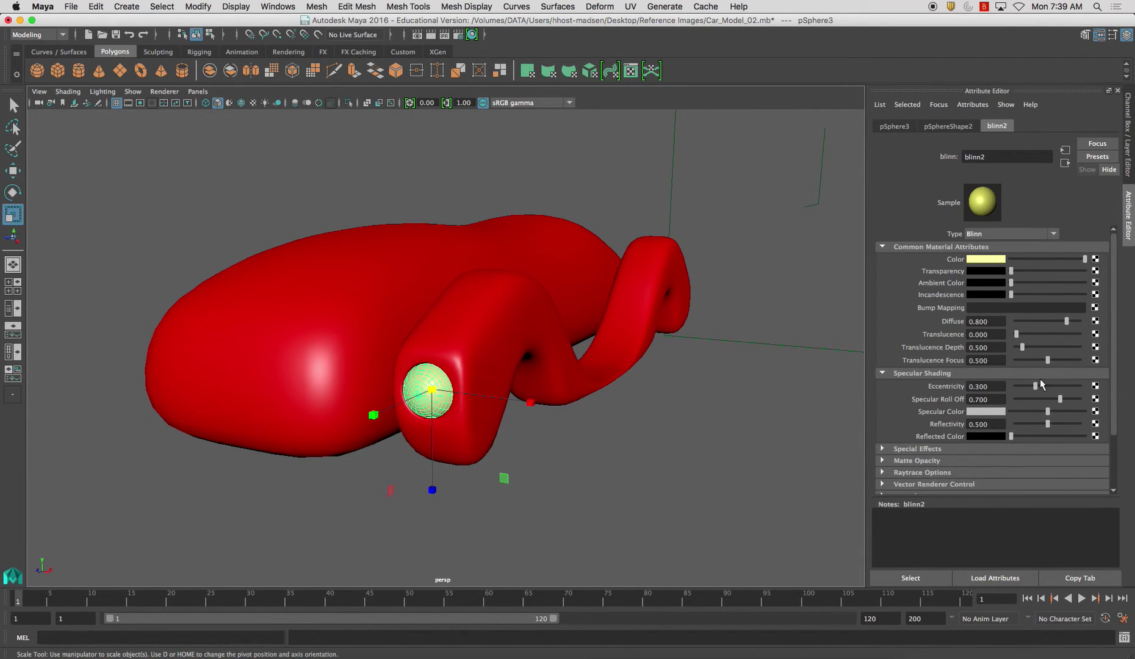
scroll(1098, 317, "down", 3)
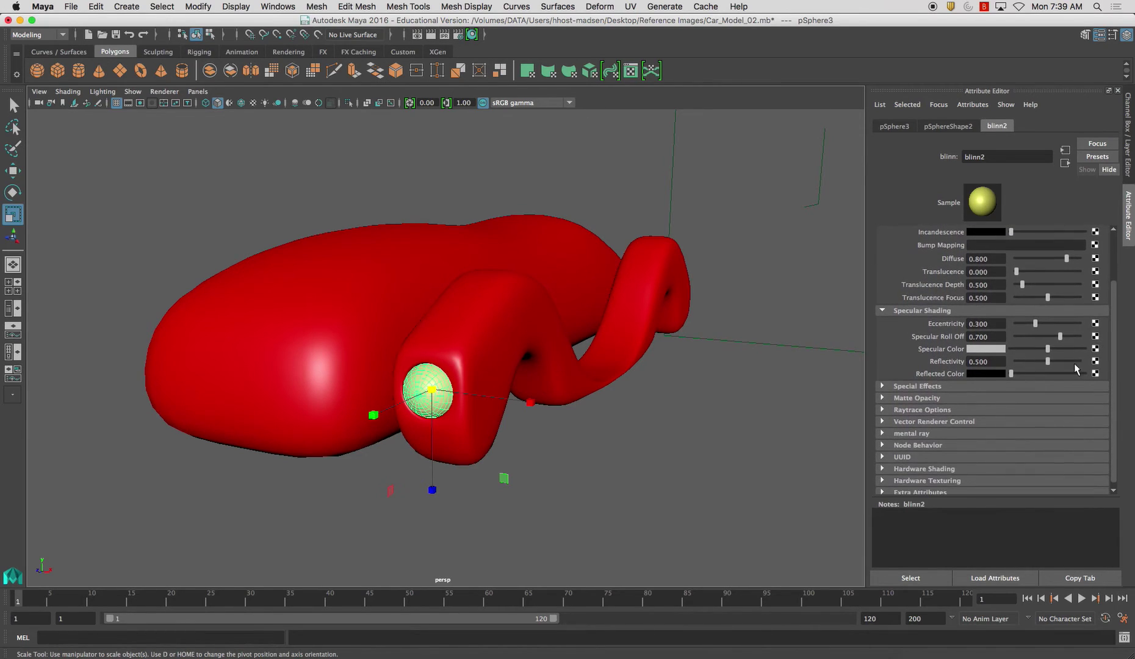
left_click(937, 387)
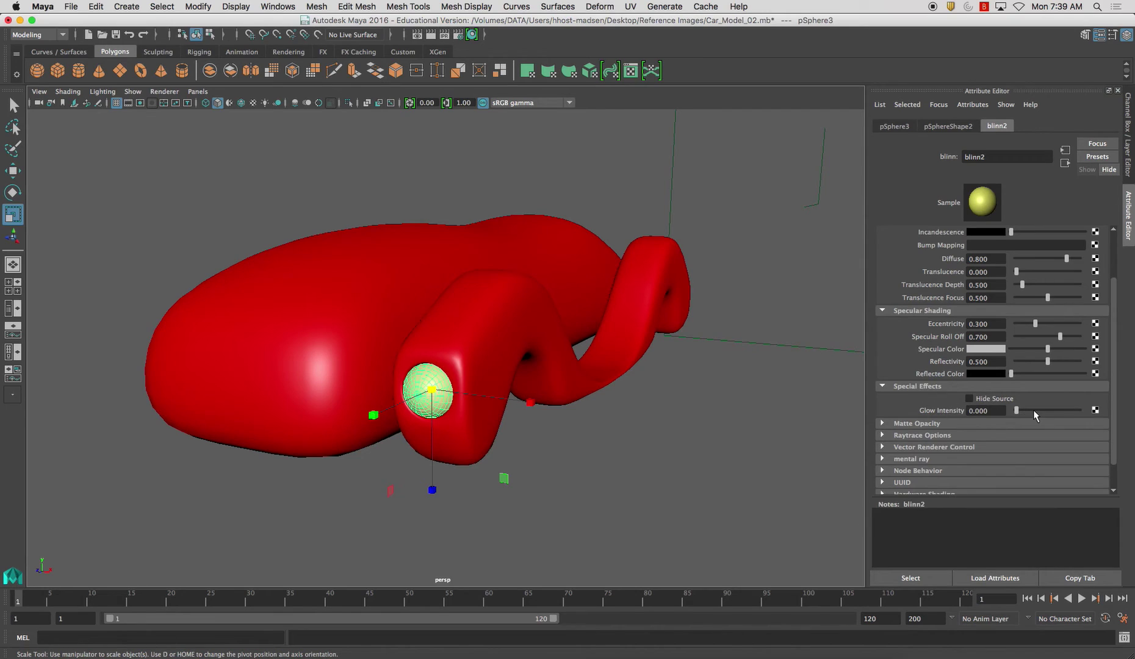
left_click_drag(988, 412, 922, 414)
type(".25")
key("Return")
left_click_drag(1114, 374, 1115, 316)
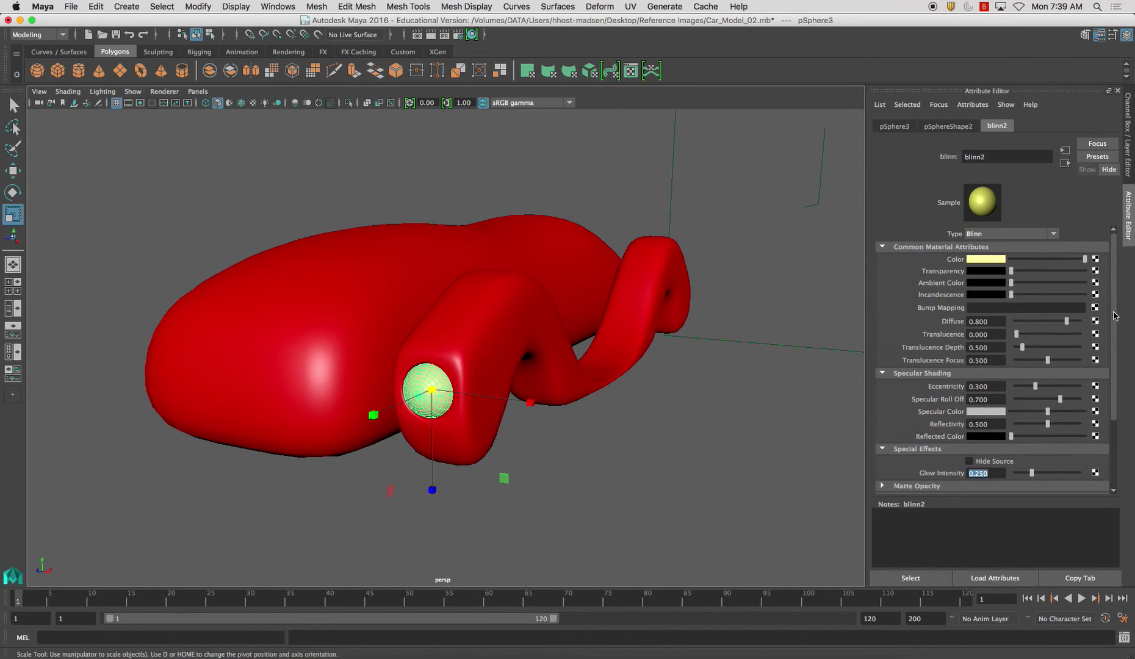
- Raise the transparency of the headlight material to about halfway, clear the selection and inspect the semi-transparent headlight
left_click_drag(1016, 270, 1048, 274)
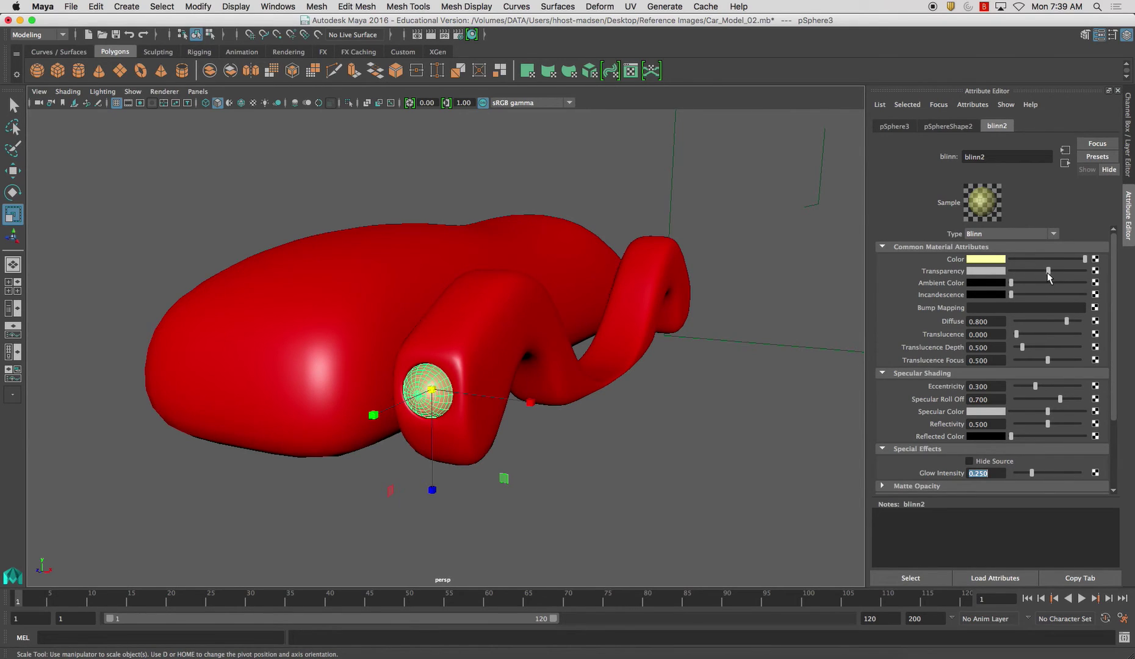
left_click(742, 386)
left_click_drag(603, 413, 548, 405, "alt")
right_click_drag(548, 406, 625, 447, "alt")
left_click_drag(625, 446, 664, 420, "alt")
middle_click_drag(664, 420, 714, 417, "alt")
right_click_drag(714, 416, 580, 375, "alt")
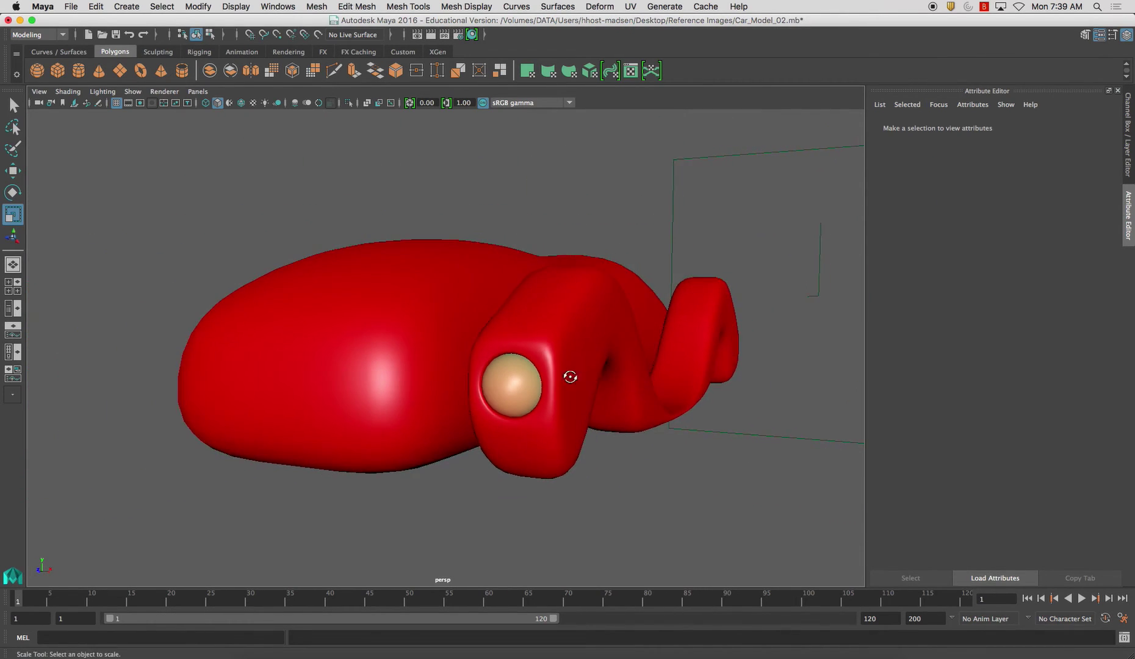
- Raise the ambient color of the headlight's blinn2 material to about halfway, a light grey, and clear the selection
left_click_drag(581, 375, 515, 393, "alt")
left_click(428, 402)
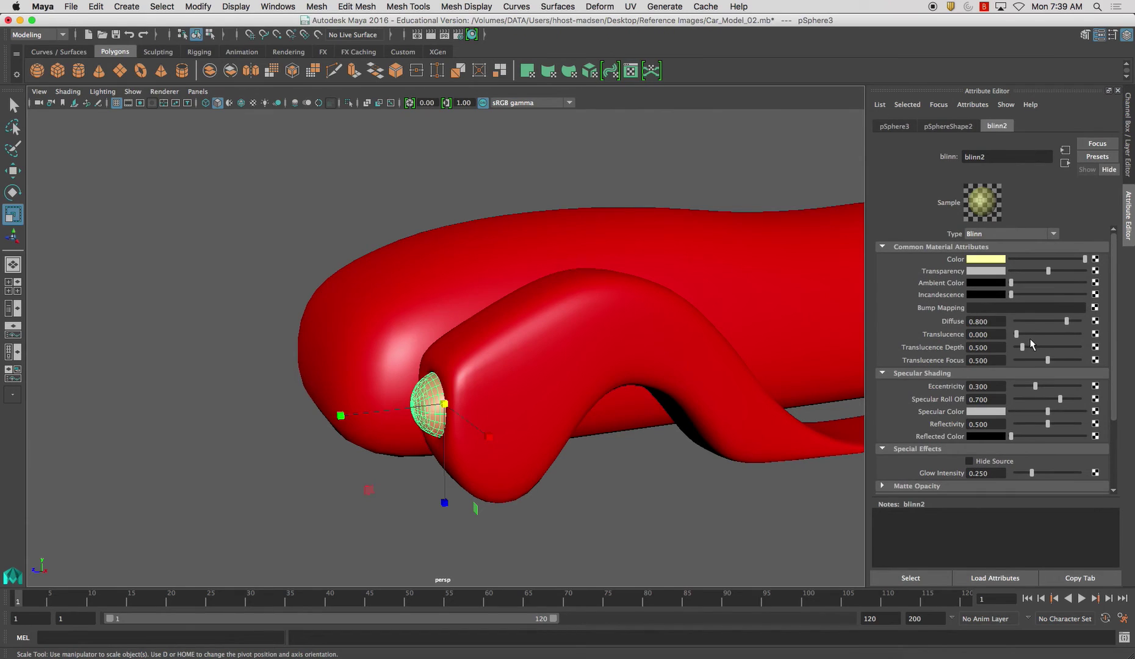
mouse_move(1112, 304)
left_mouse_down()
mouse_move(1114, 342)
mouse_move(1112, 302)
left_mouse_up()
left_click_drag(1011, 283, 1051, 291)
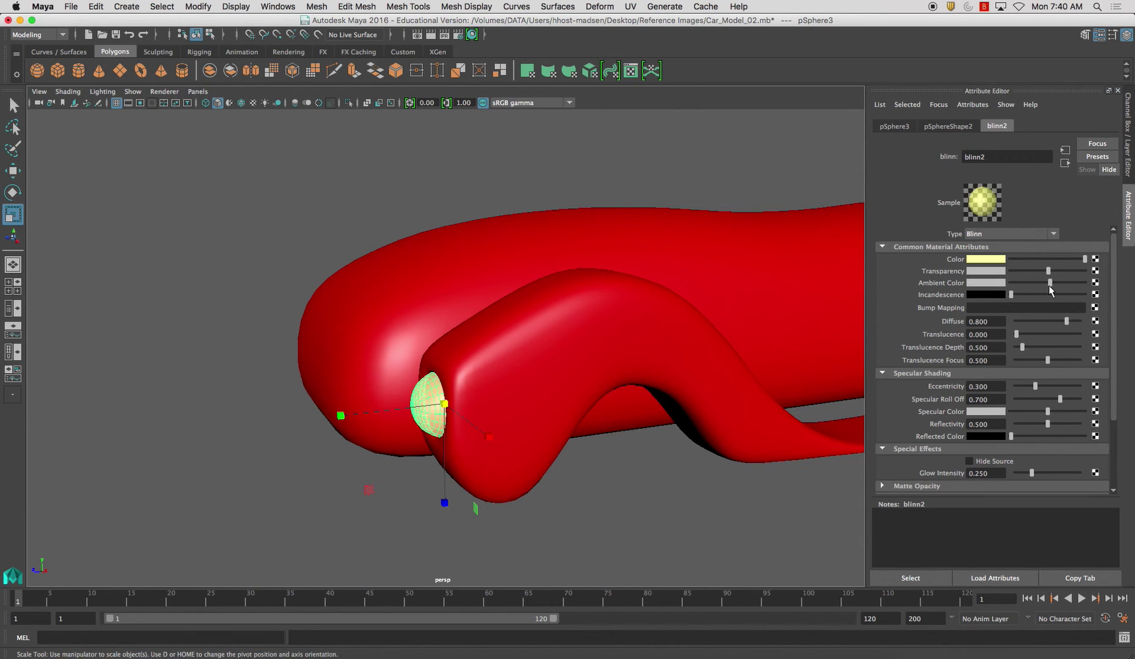
left_click(537, 200)
left_click_drag(511, 232, 470, 418, "alt")
scroll(568, 203, "down", 5)
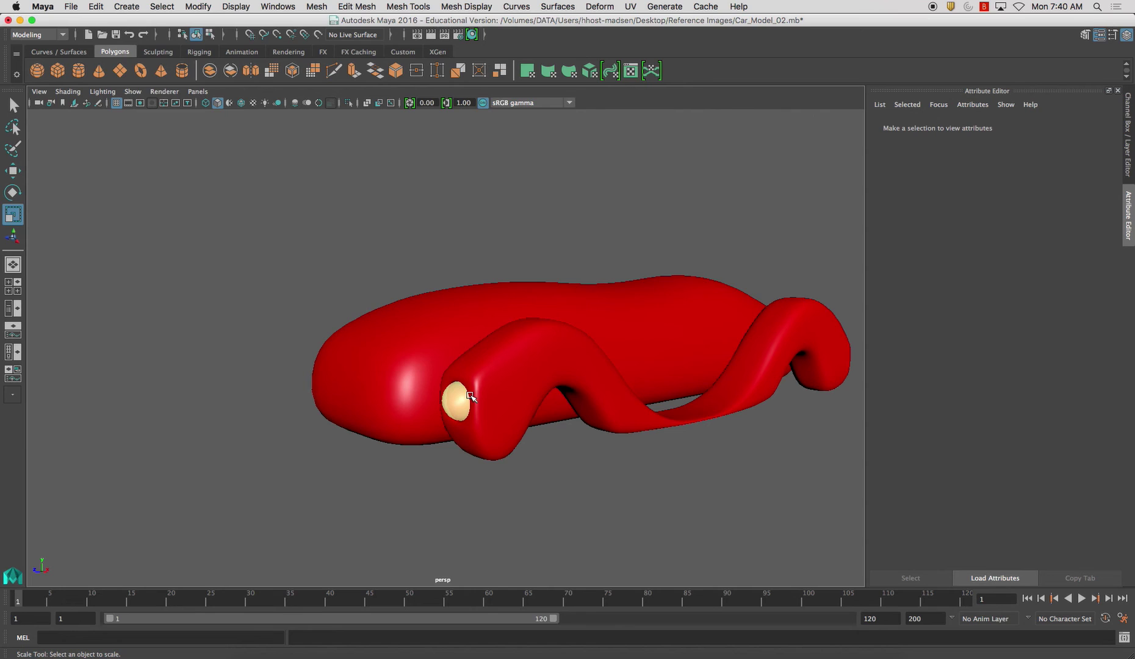
left_click_drag(436, 389, 456, 373, "alt")
left_click(363, 366)
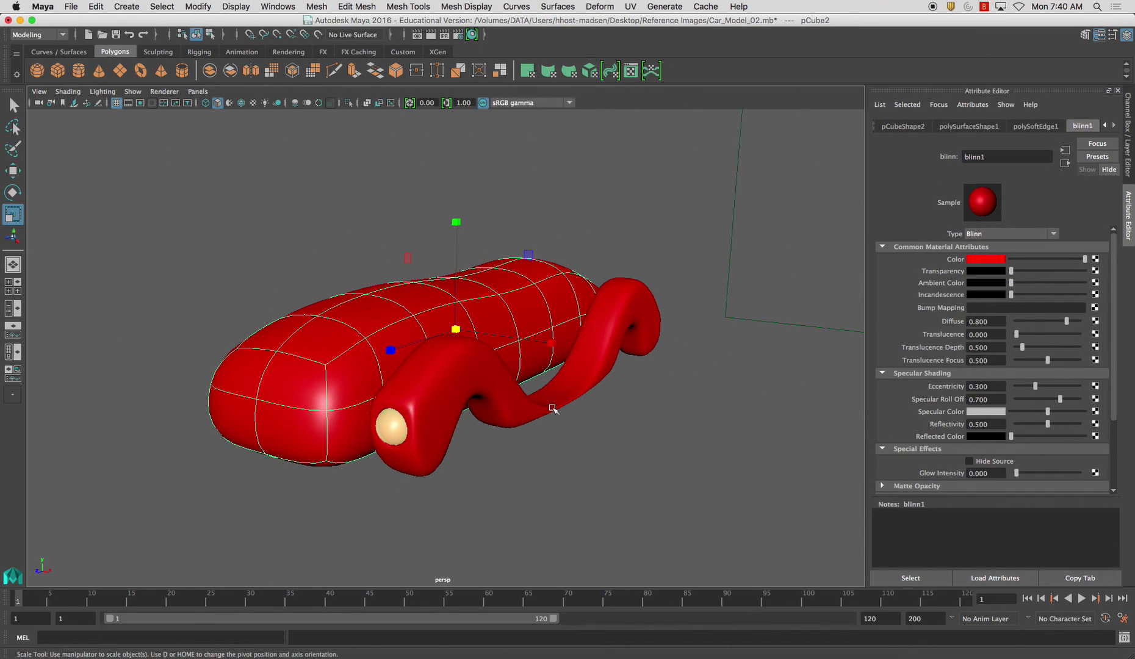
left_click(551, 405)
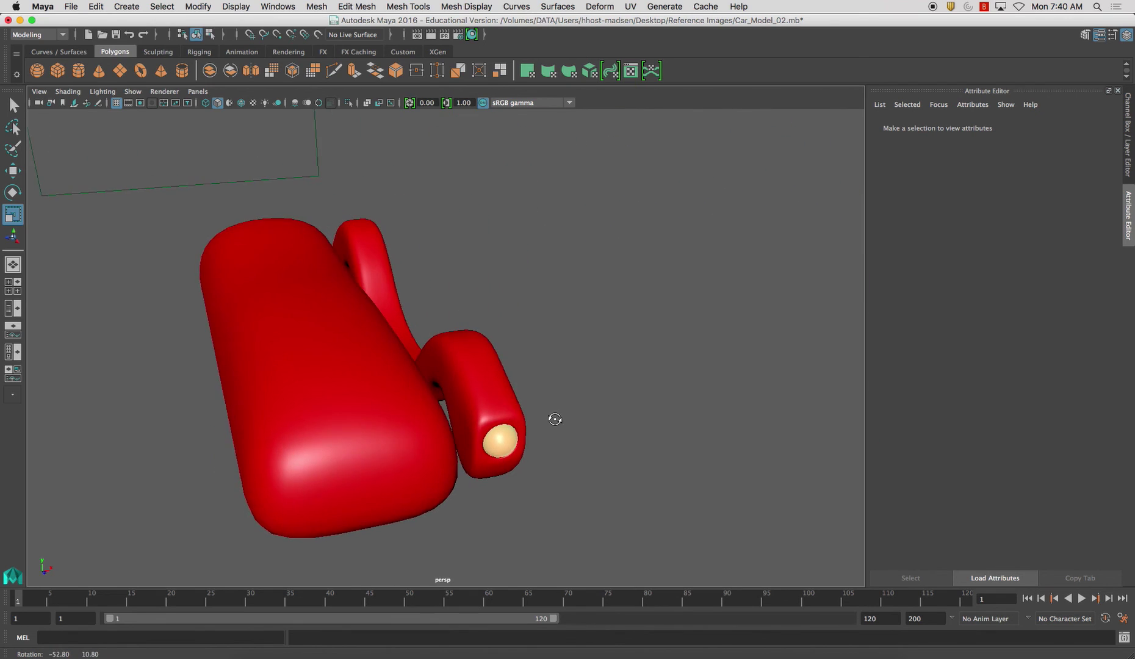